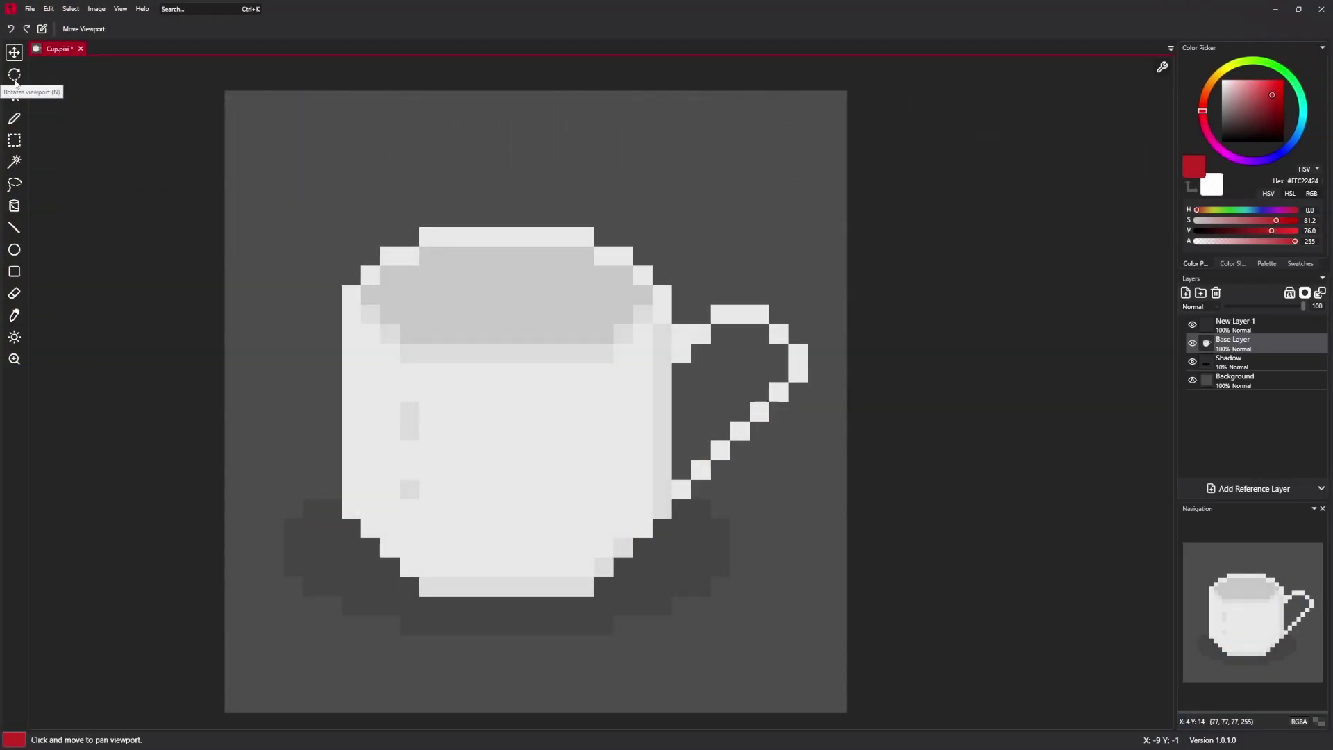
Try switching between the Rotate Viewport, Move Viewport, Pen and Eraser tools, ending on the Pen.
click(14, 74)
key(b)
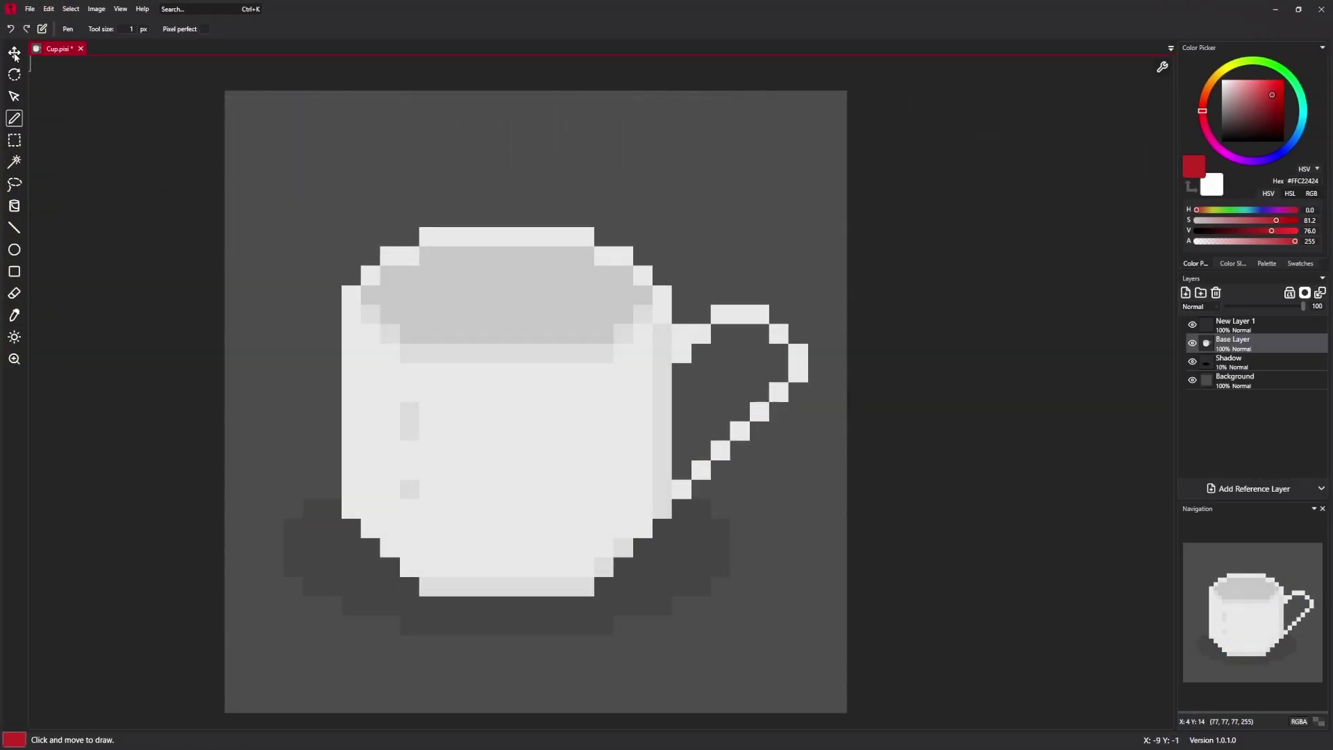
click(14, 53)
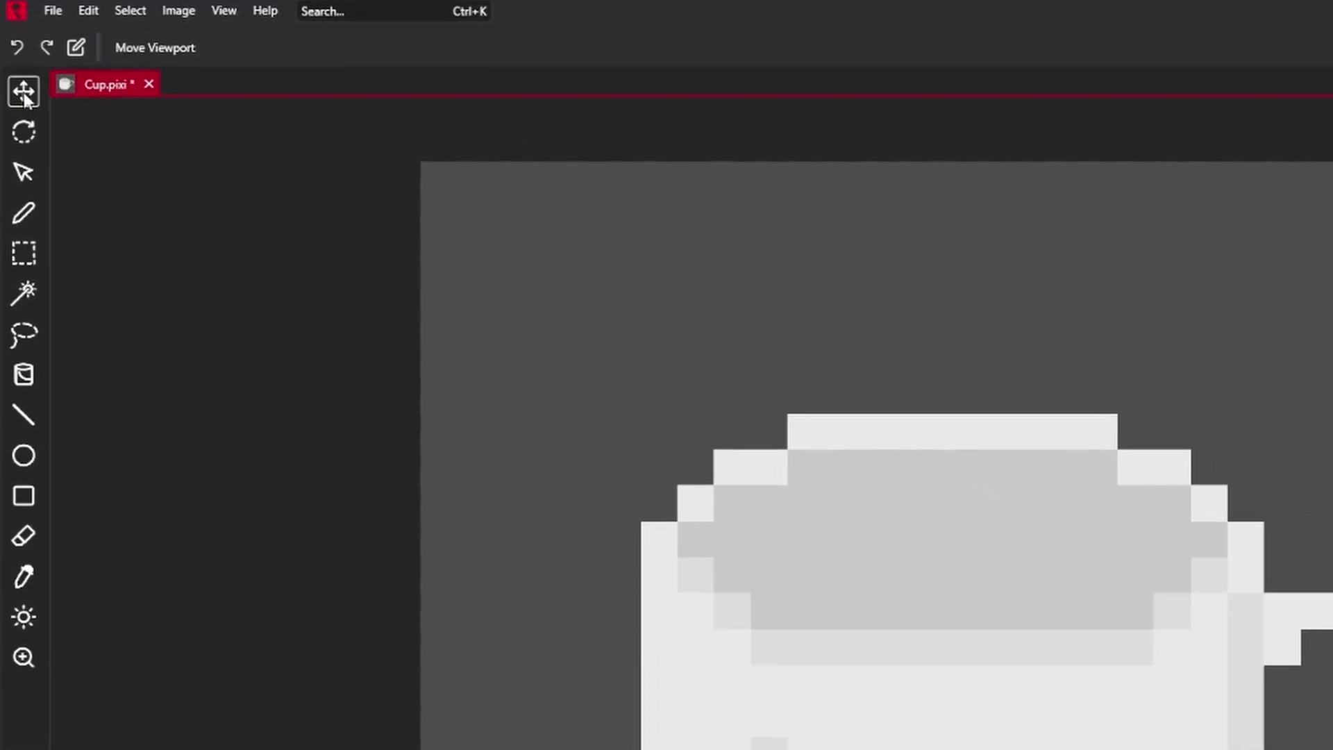
key(b)
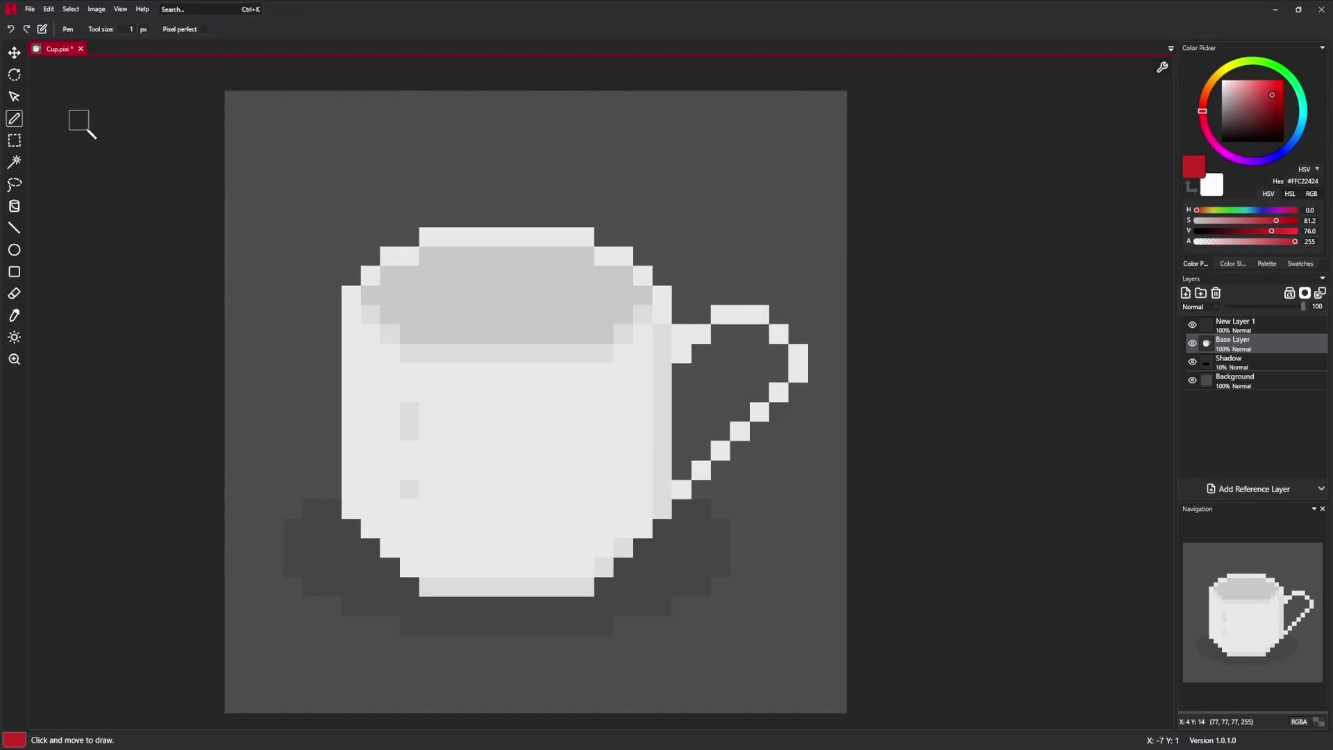
click(17, 89)
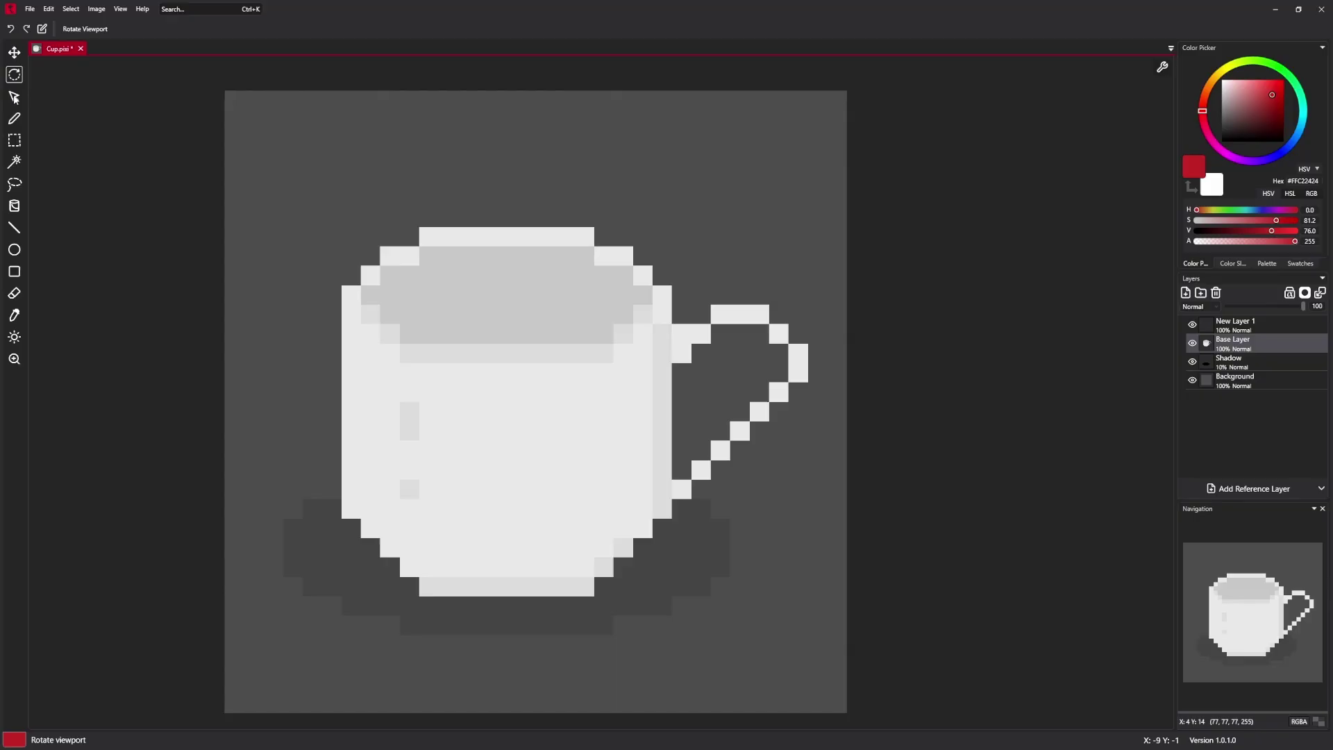
key(b)
click(14, 54)
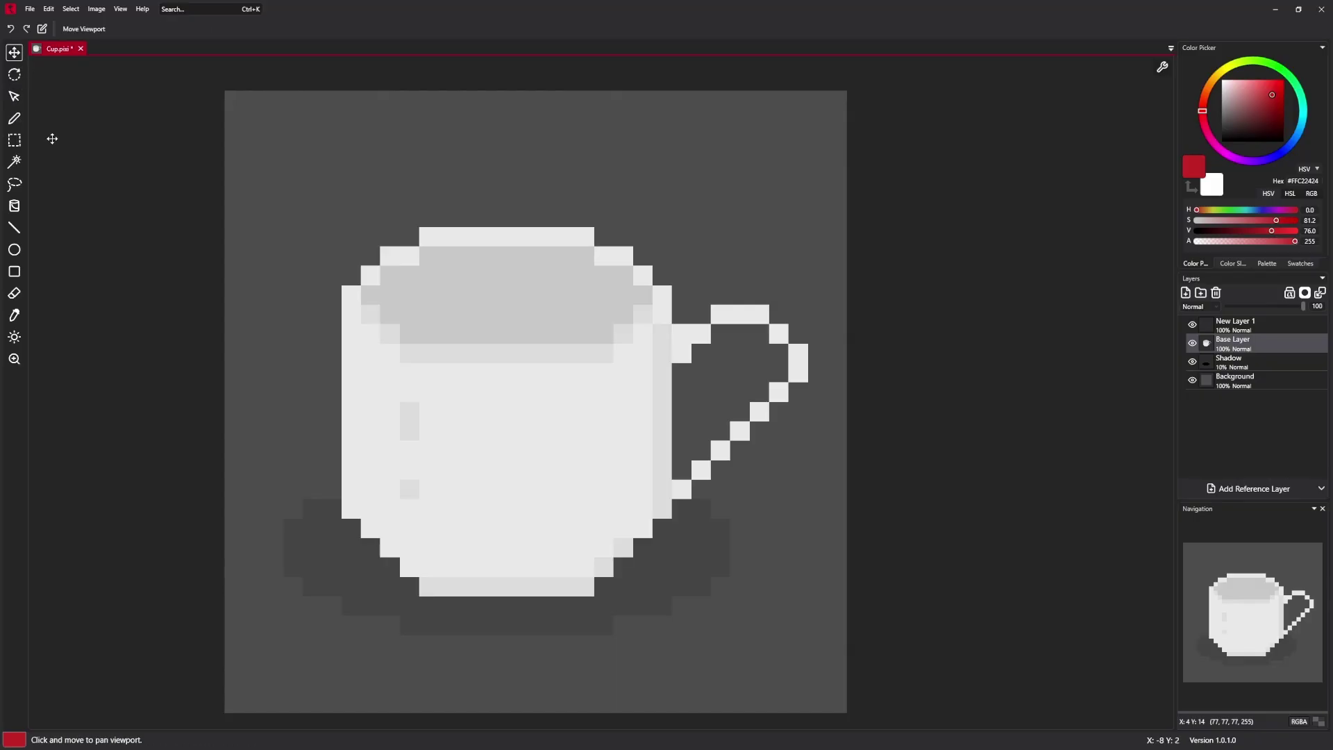
key(b)
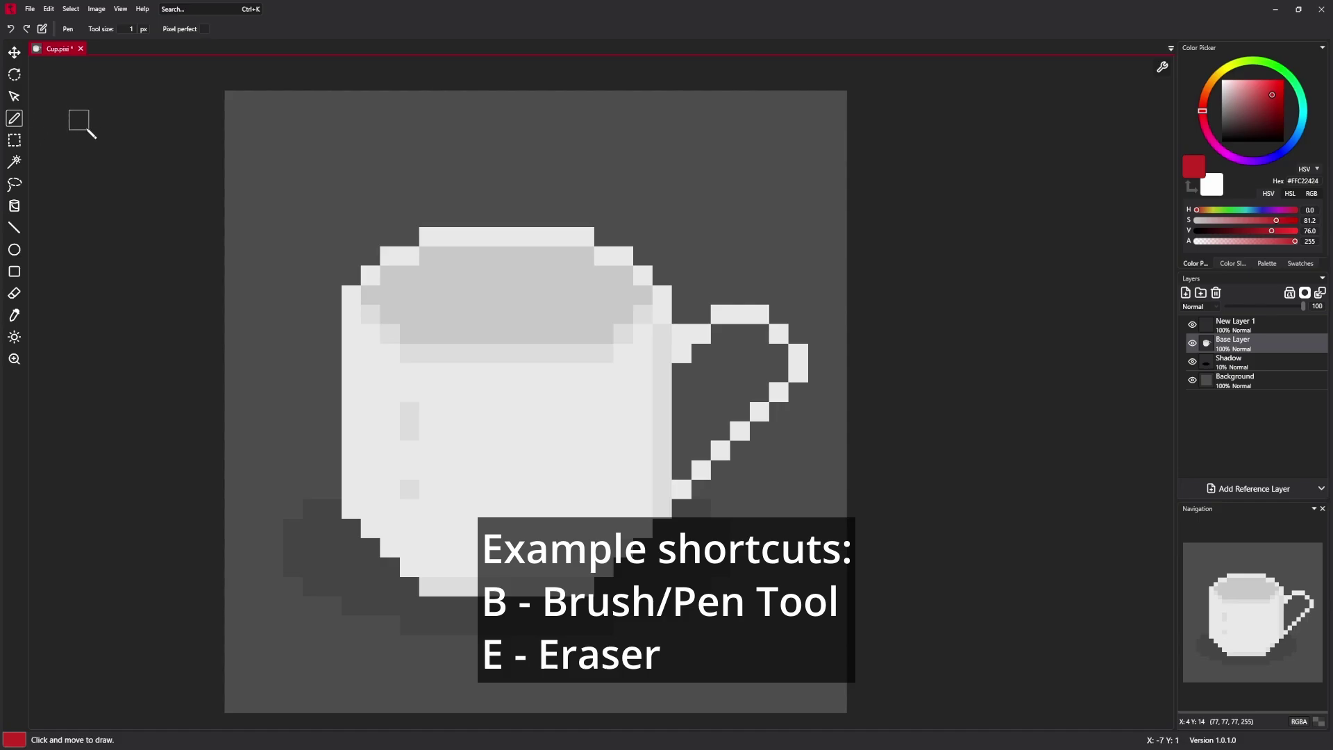
key(e)
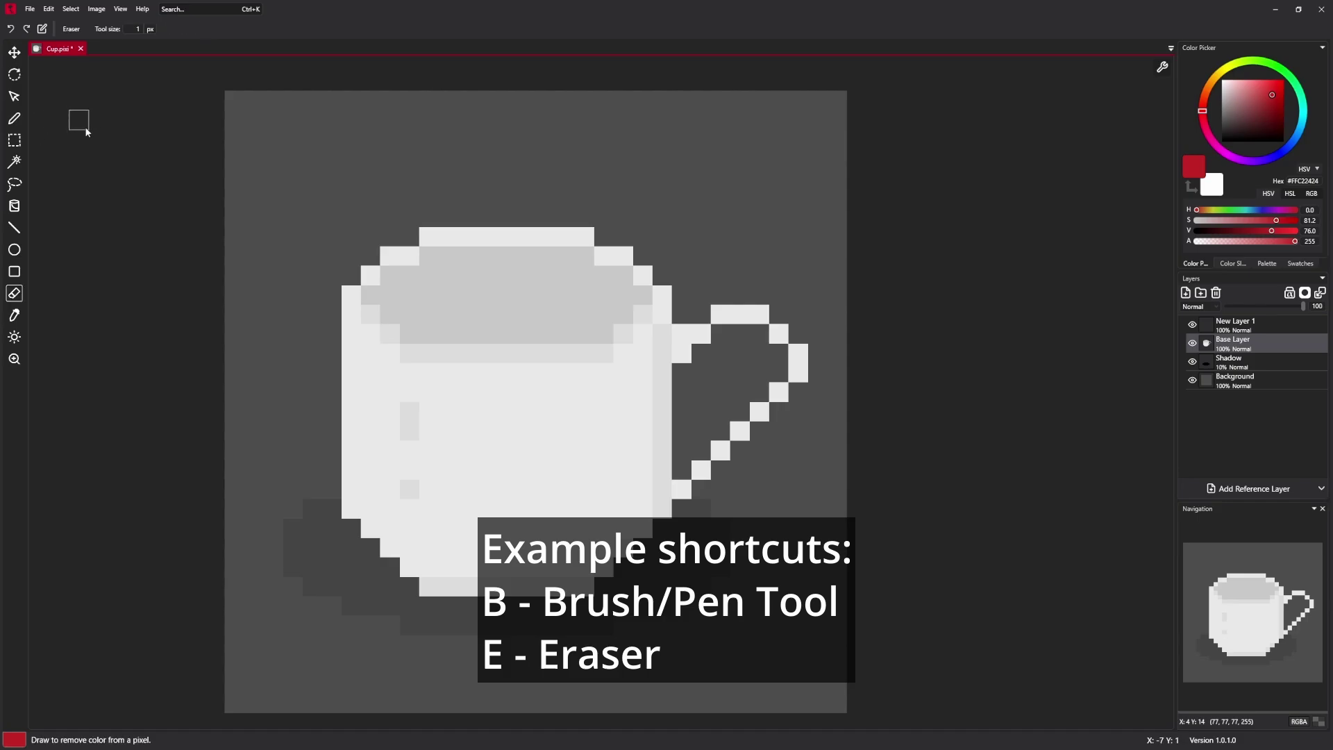
key(b)
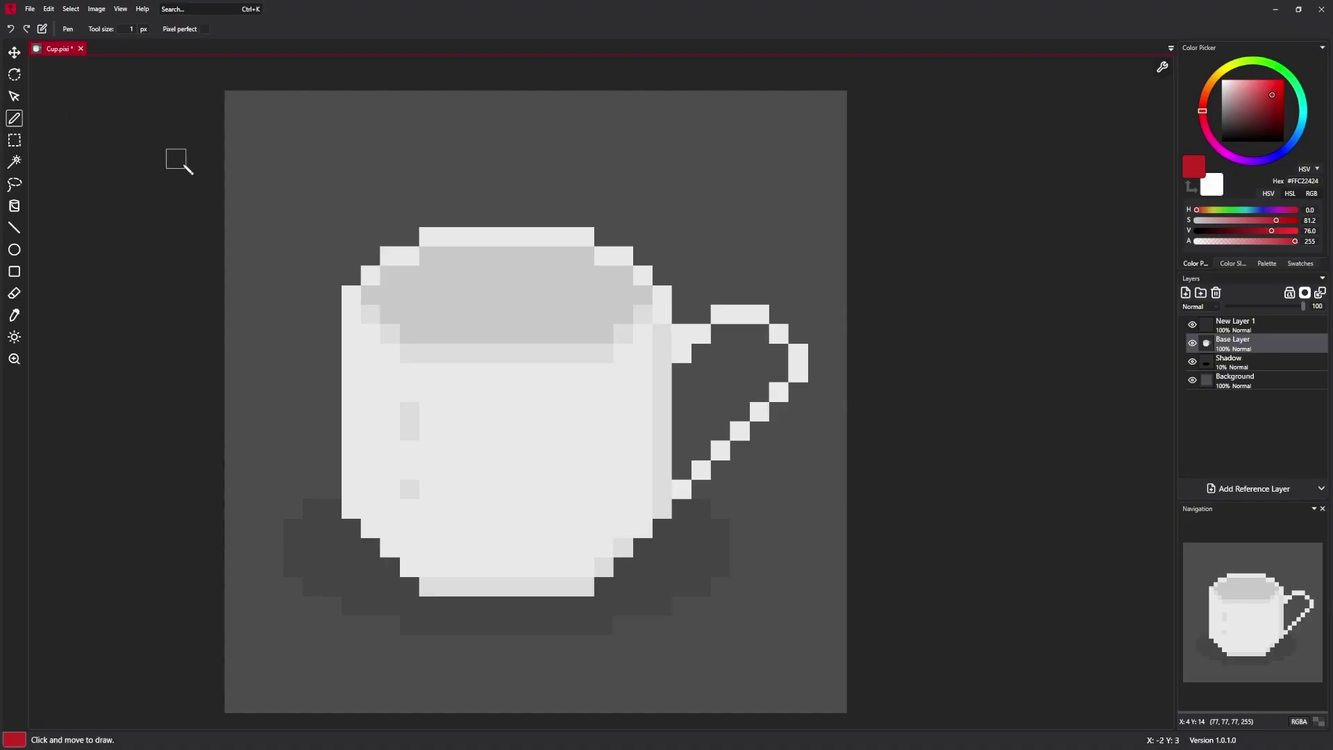
Pan the canvas with the Move Viewport tool and try turning it with the Rotate Viewport tool.
click(14, 55)
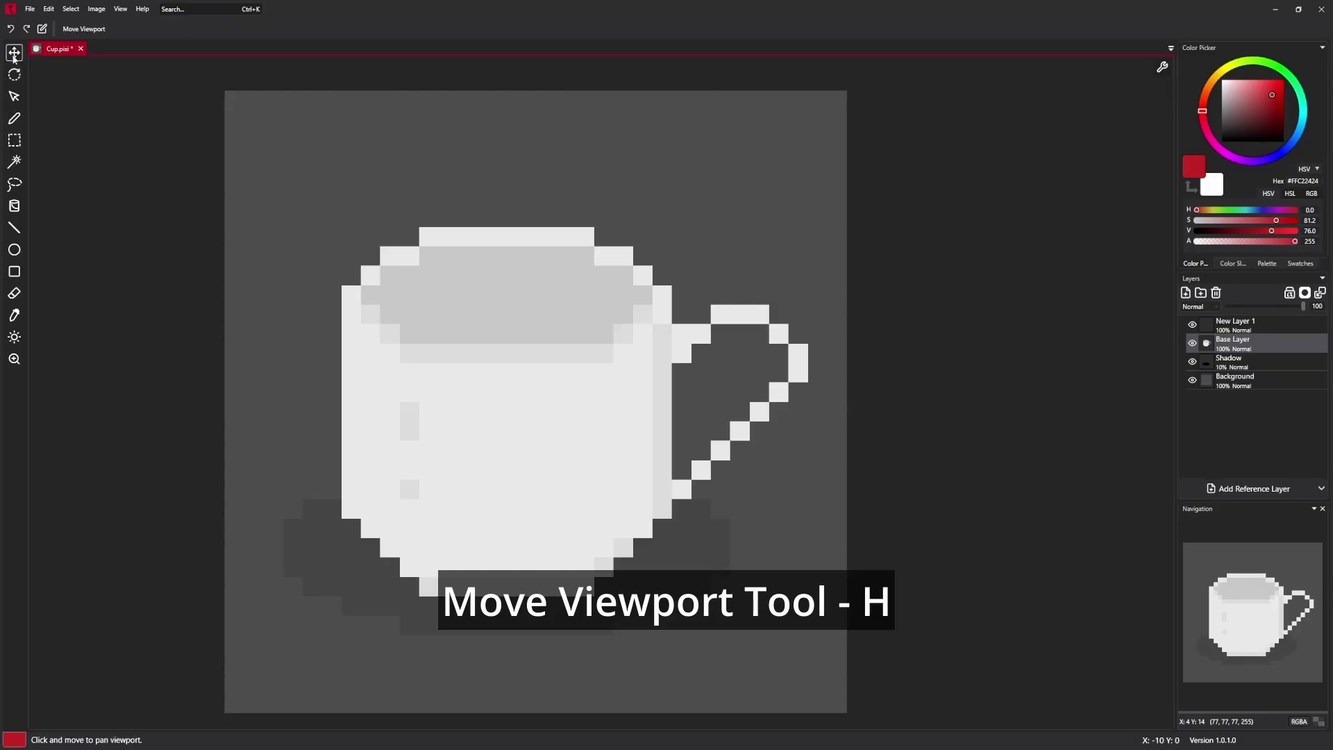
drag(493, 400, 581, 428)
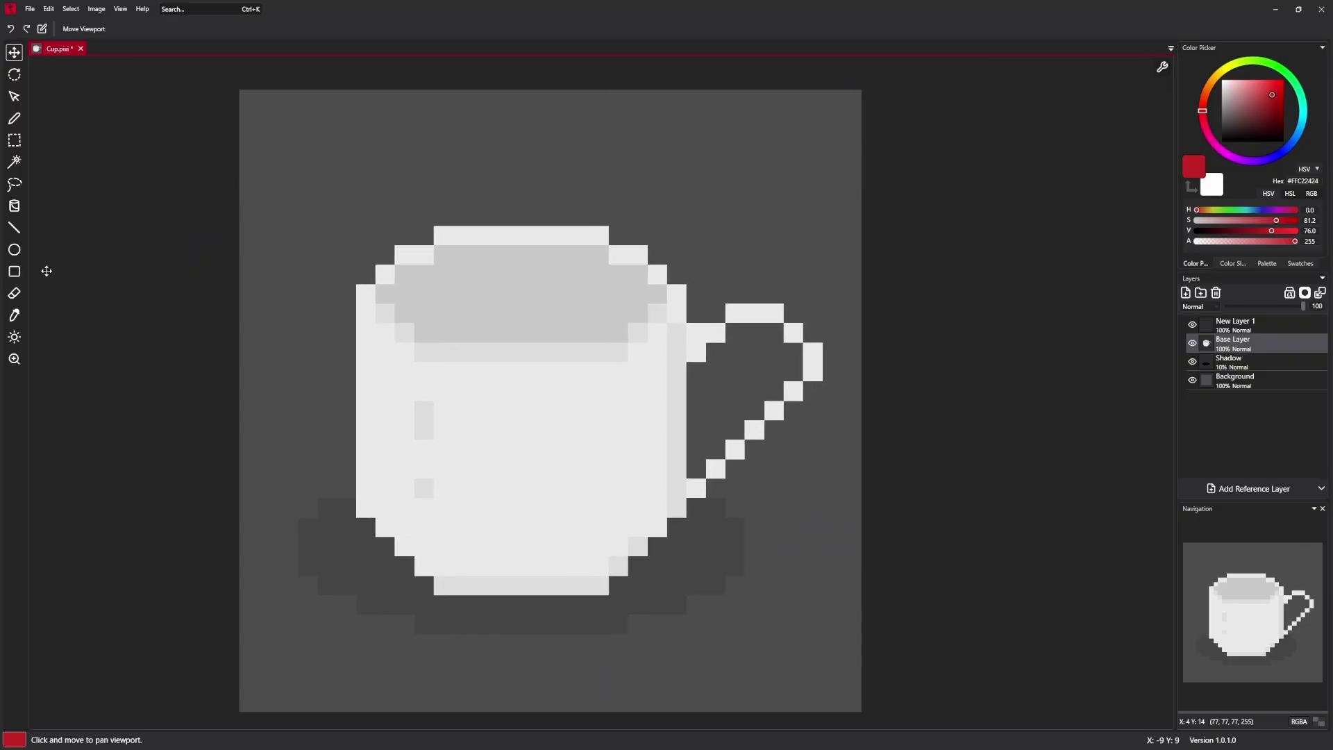
click(16, 75)
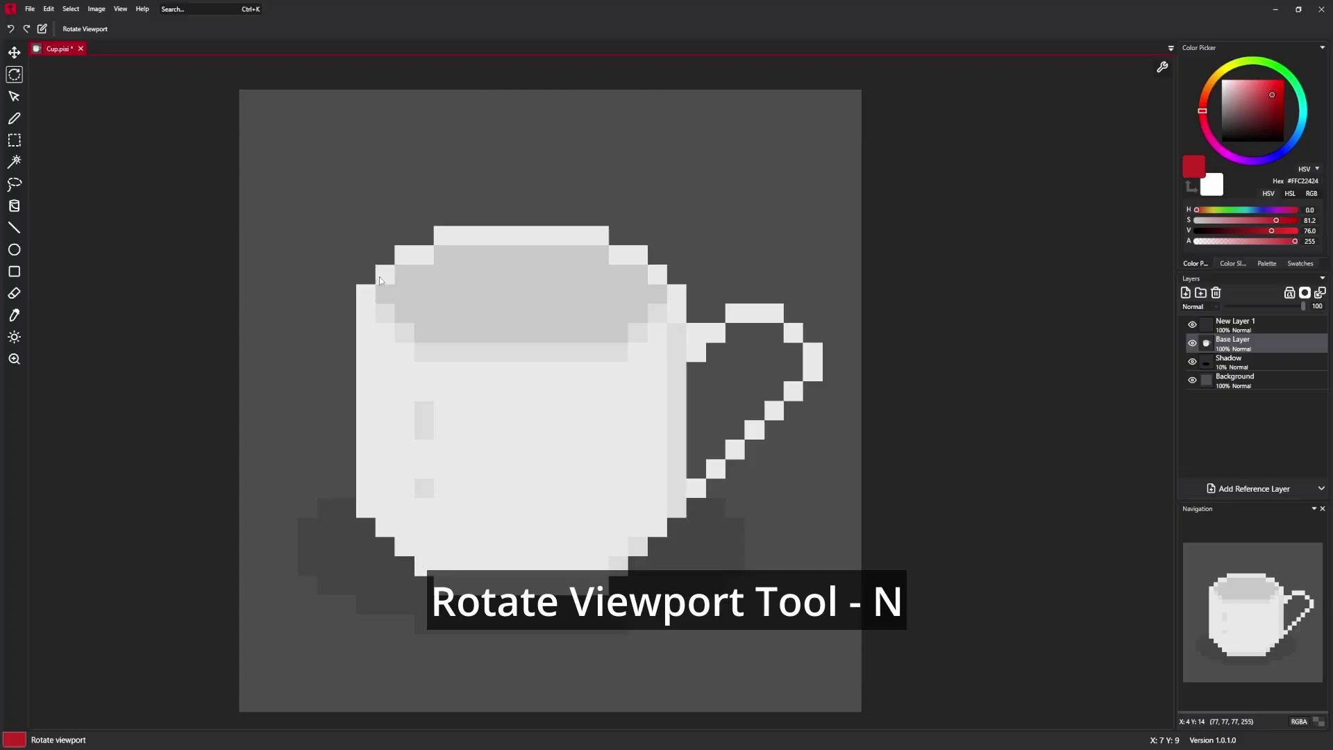
drag(287, 217, 316, 190)
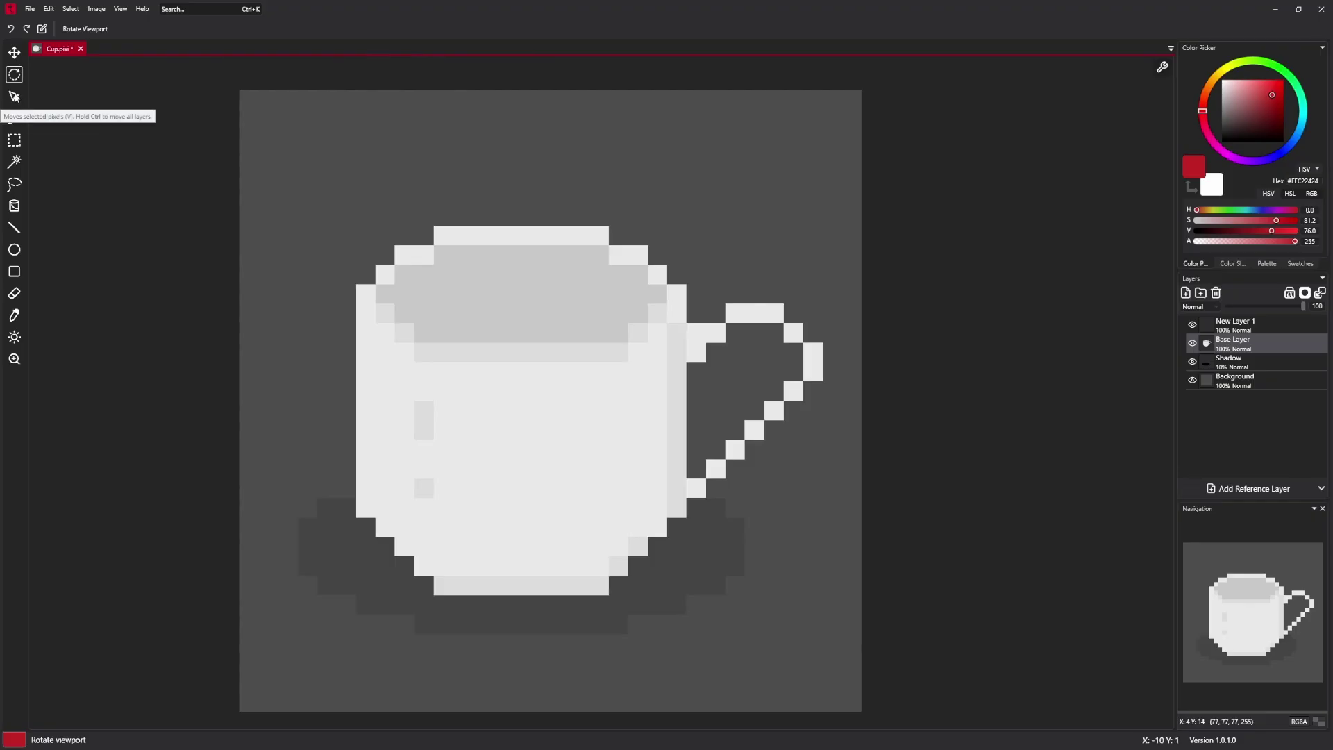
Try moving the mug on the Base Layer and several selected layers with the Move tool, and undo the moves.
click(14, 97)
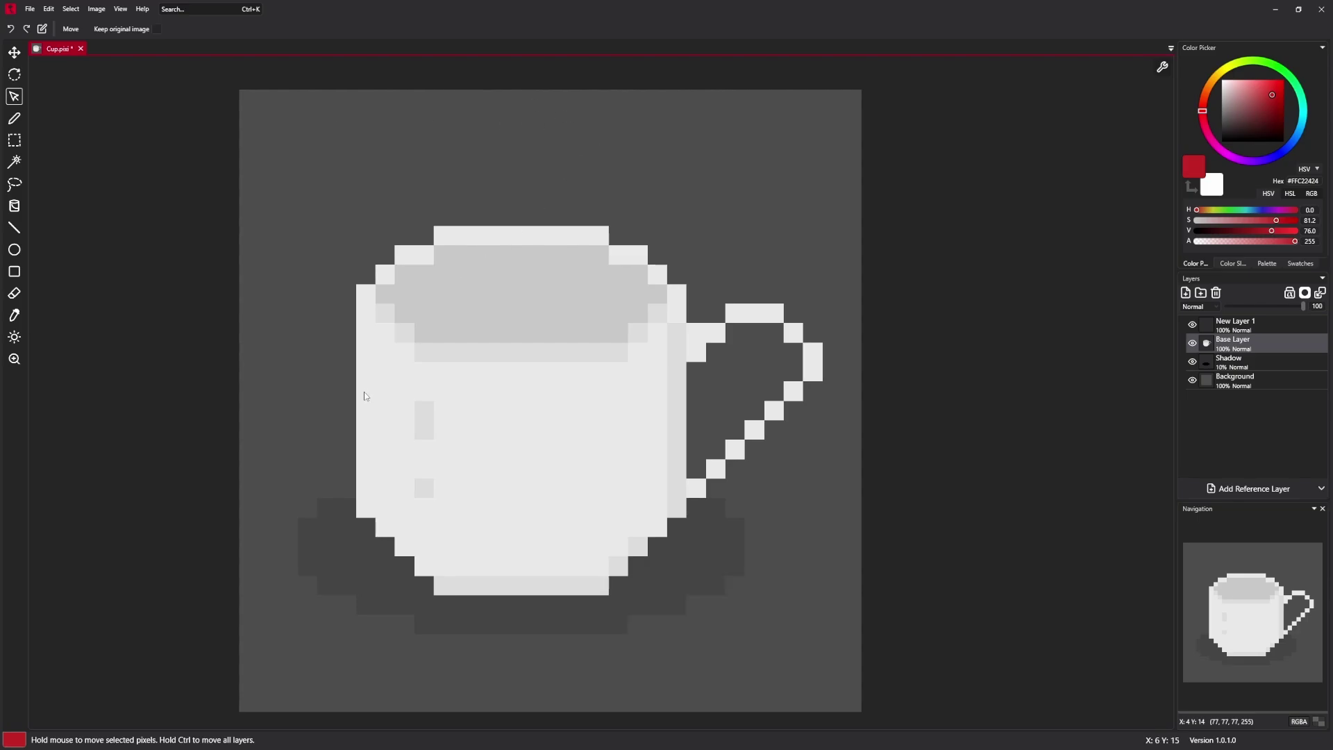
drag(377, 435, 524, 472)
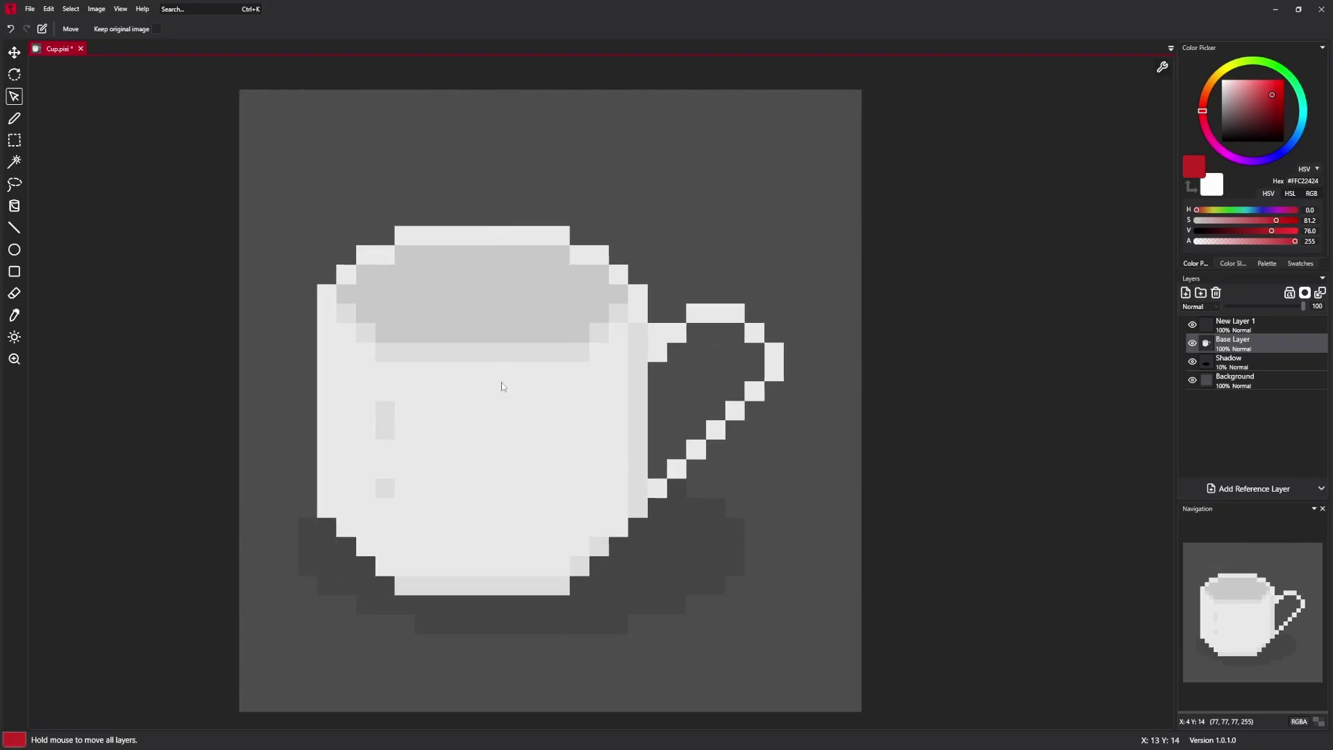
drag(616, 346, 773, 289)
key(ctrl+z)
shift+click(1255, 377)
key(ctrl+z)
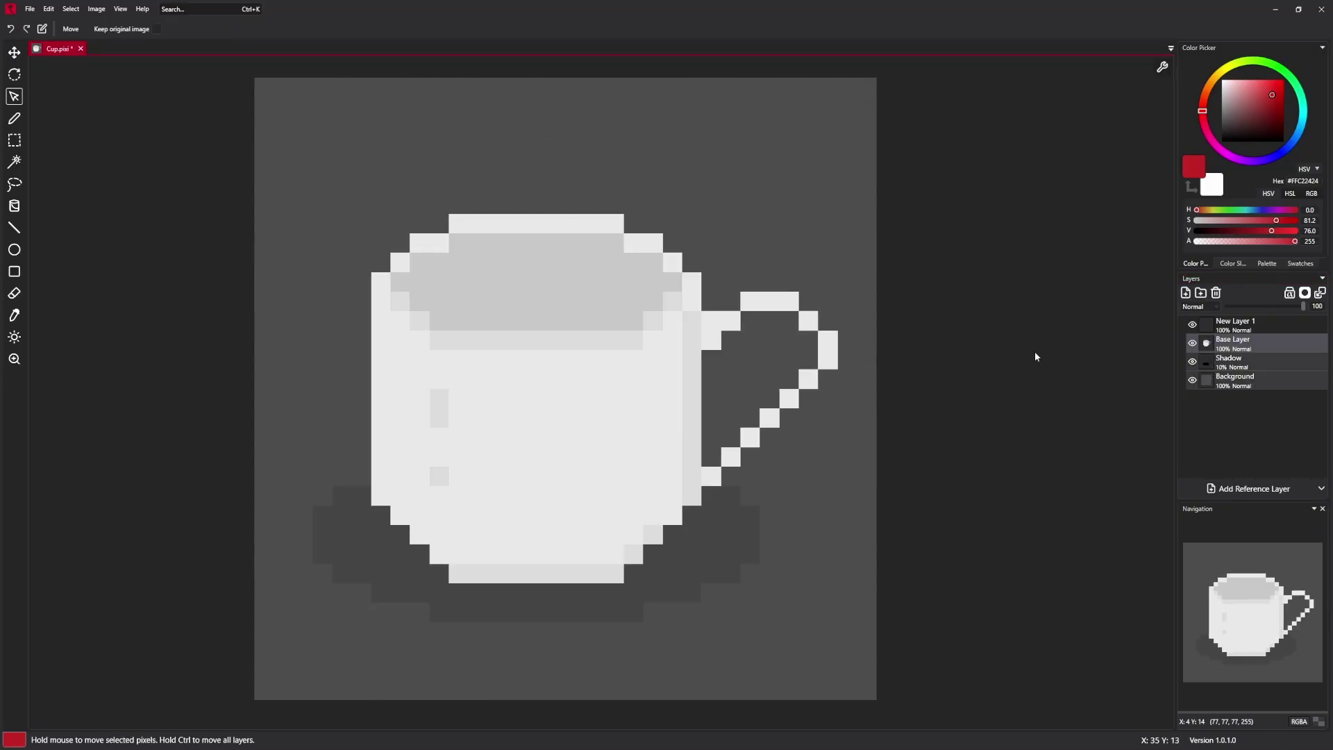
With only the Base Layer selected, try moving all layers at once and undo the shift.
click(1285, 346)
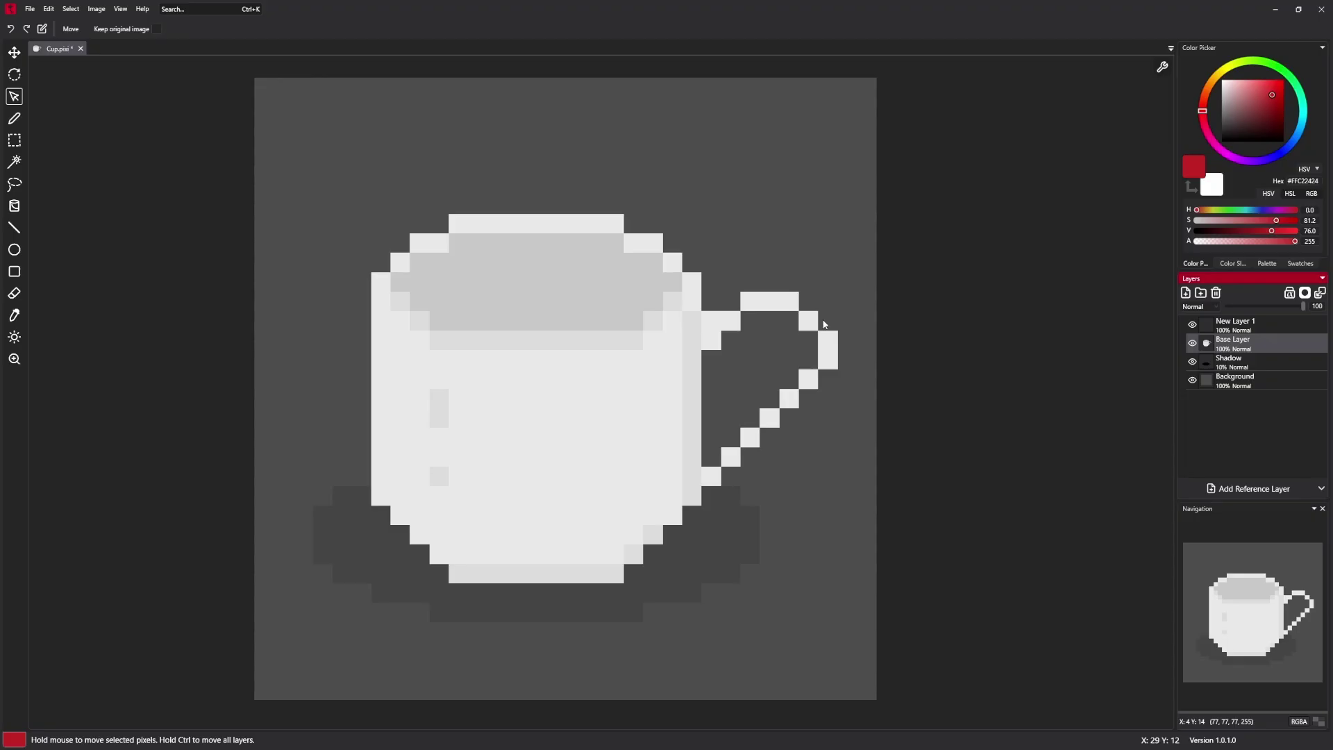
drag(584, 378, 497, 396)
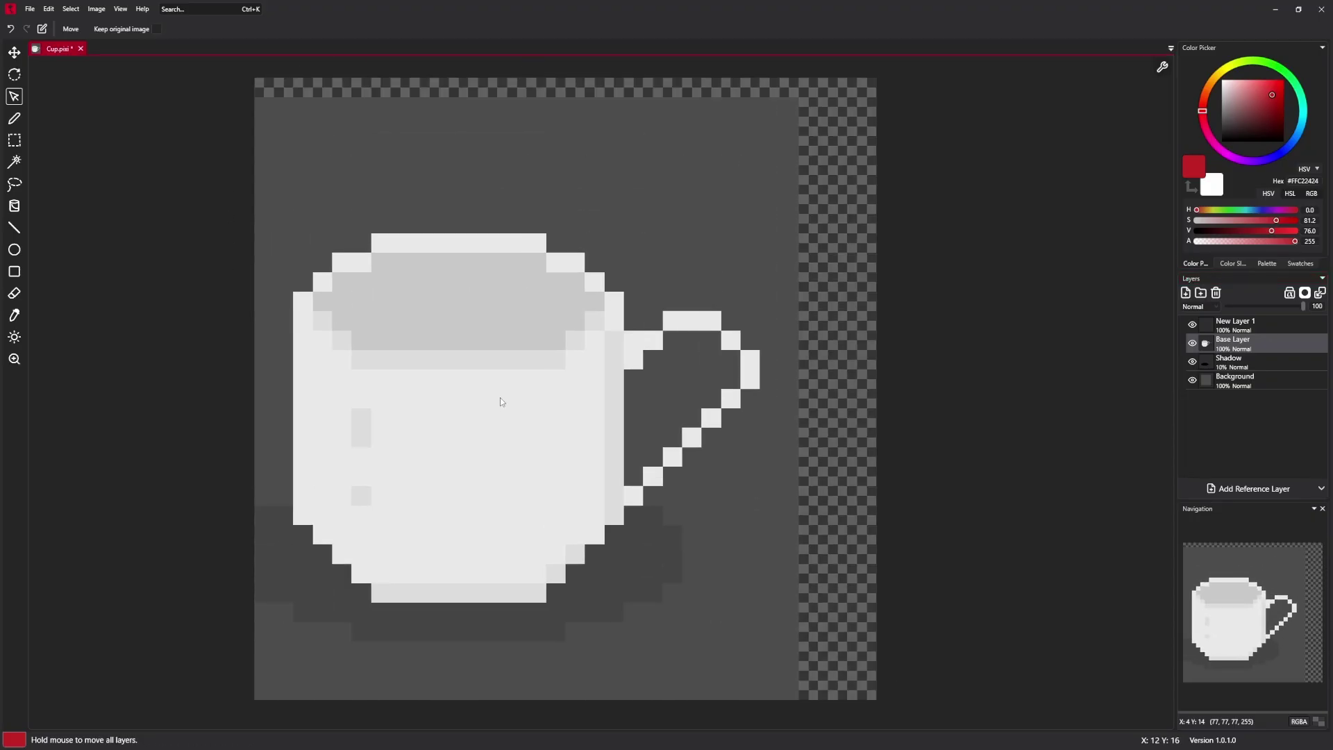
key(ctrl+z)
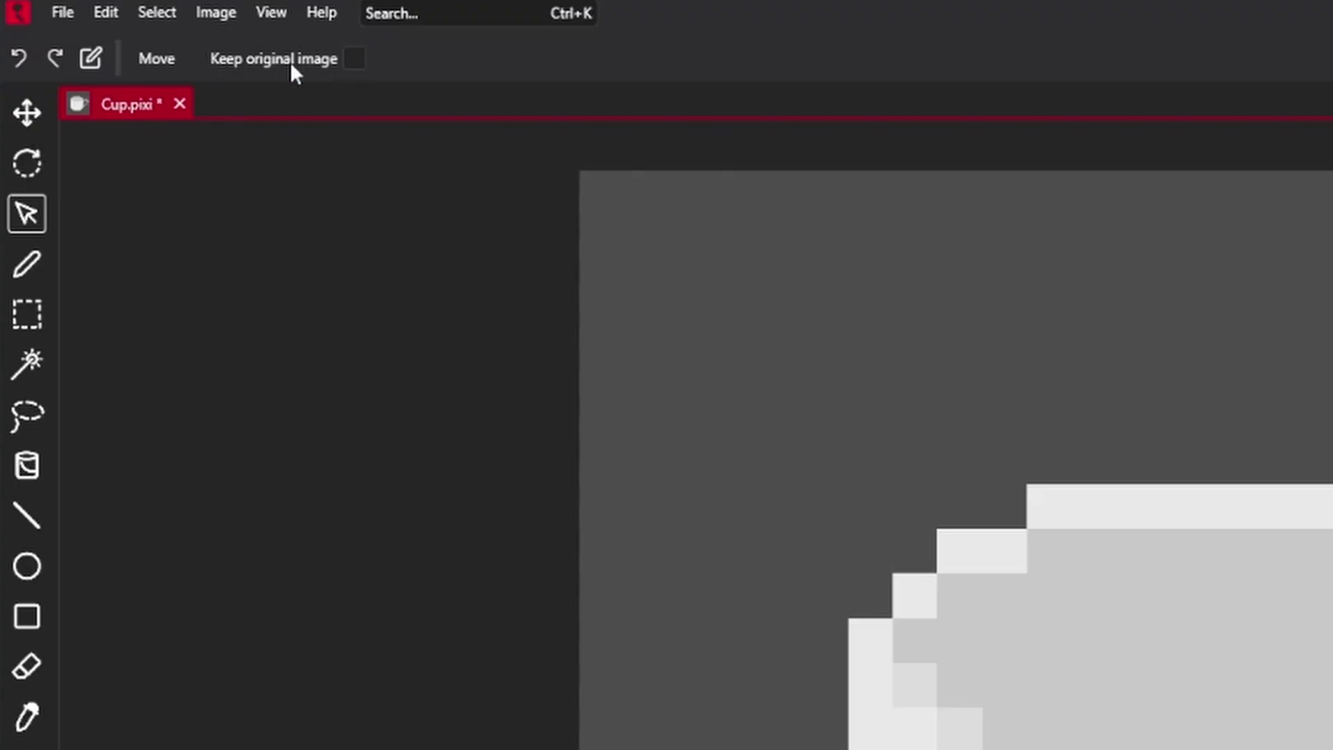
Enable Keep original image for the Move tool, try it by moving the mug, and undo the moves.
click(354, 59)
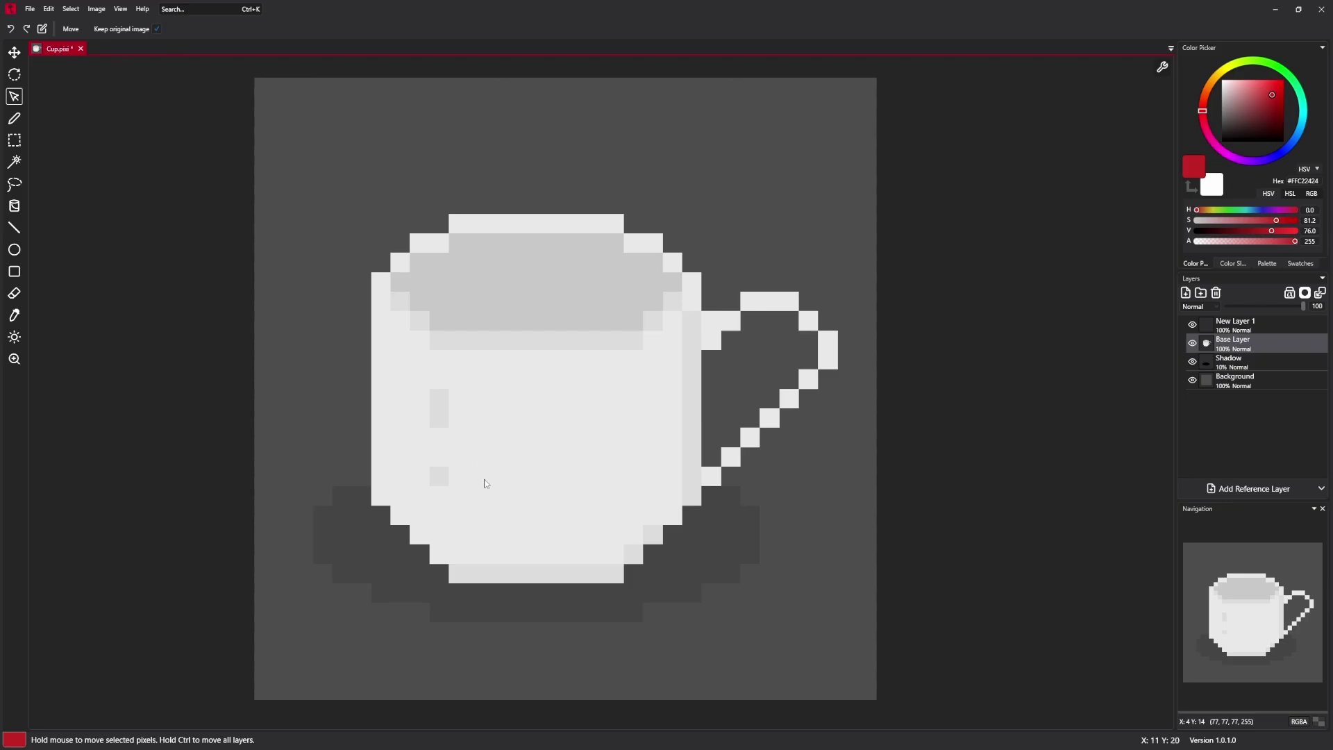
drag(486, 484, 440, 436)
key(ctrl+z)
key(ctrl+z)
key(ctrl+z)
Choose the Pen tool, make New Layer 1 active, and set the primary colour to light green #7DDE5E.
click(14, 119)
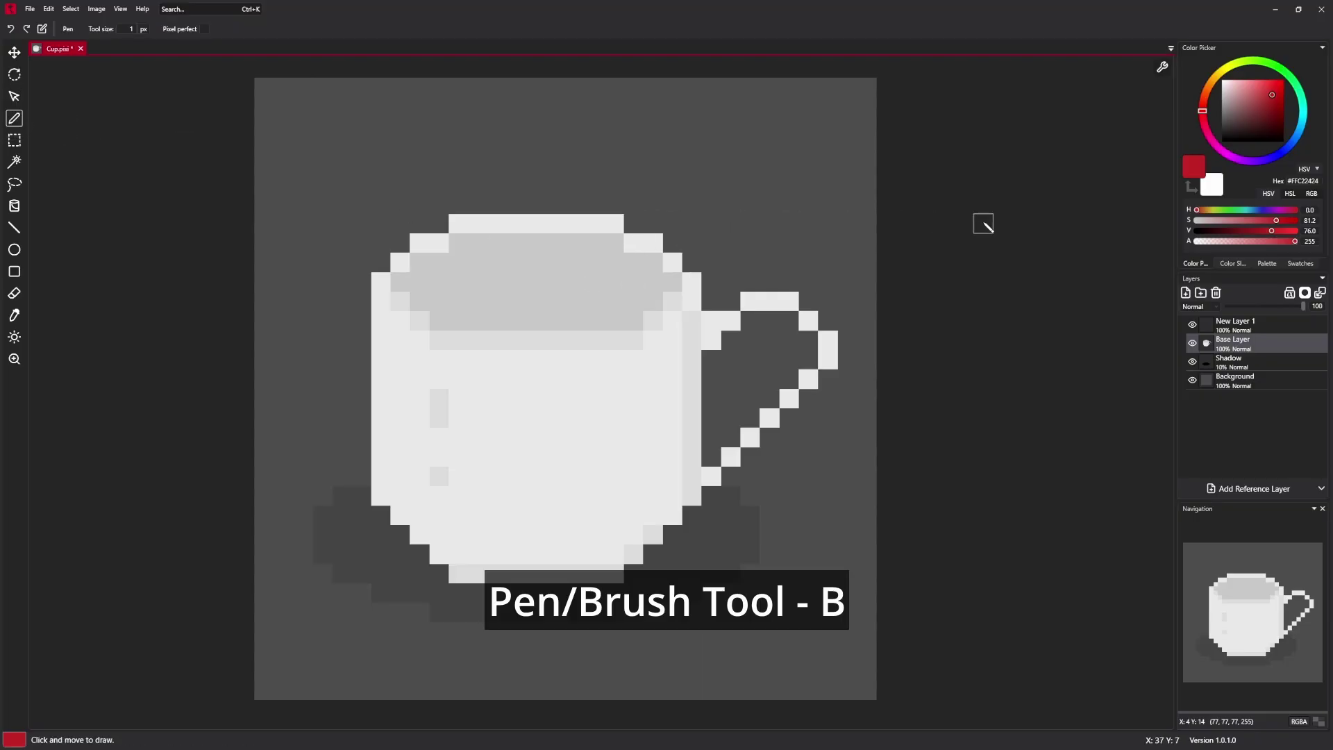
click(1239, 326)
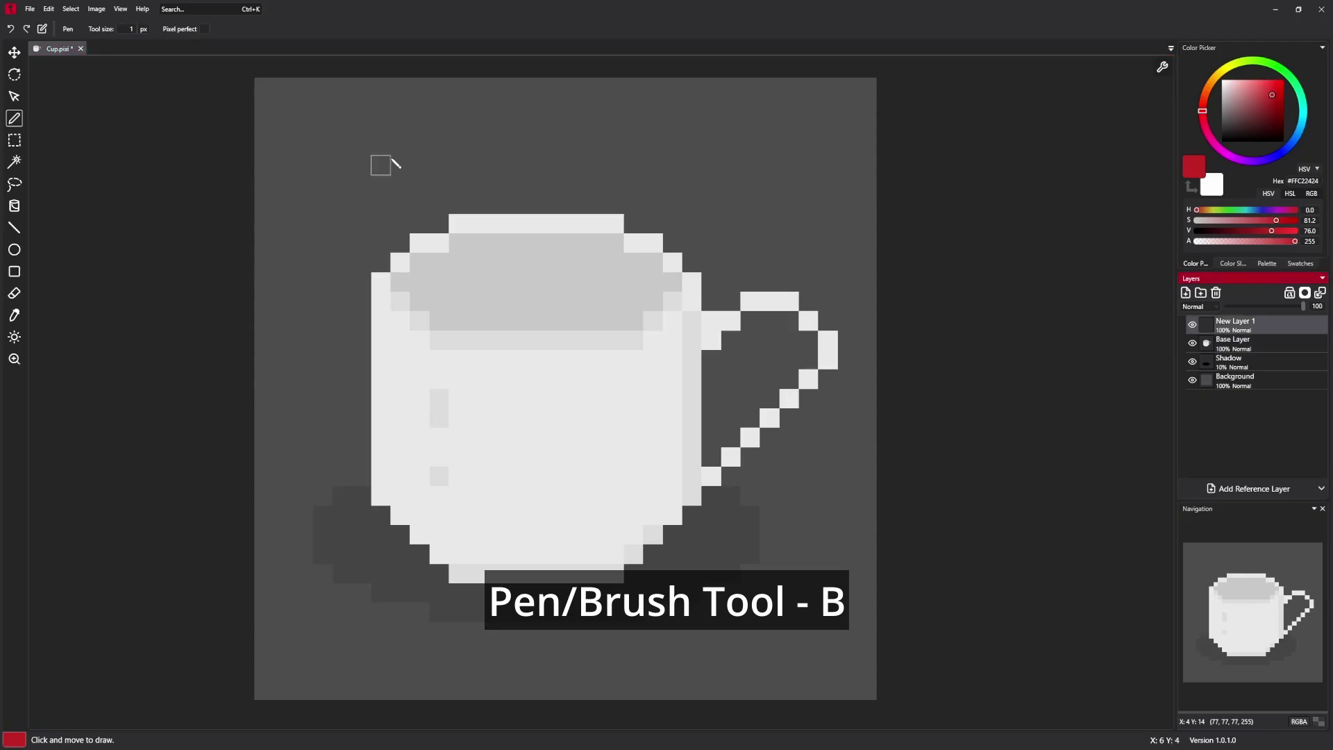
click(1256, 88)
click(1267, 63)
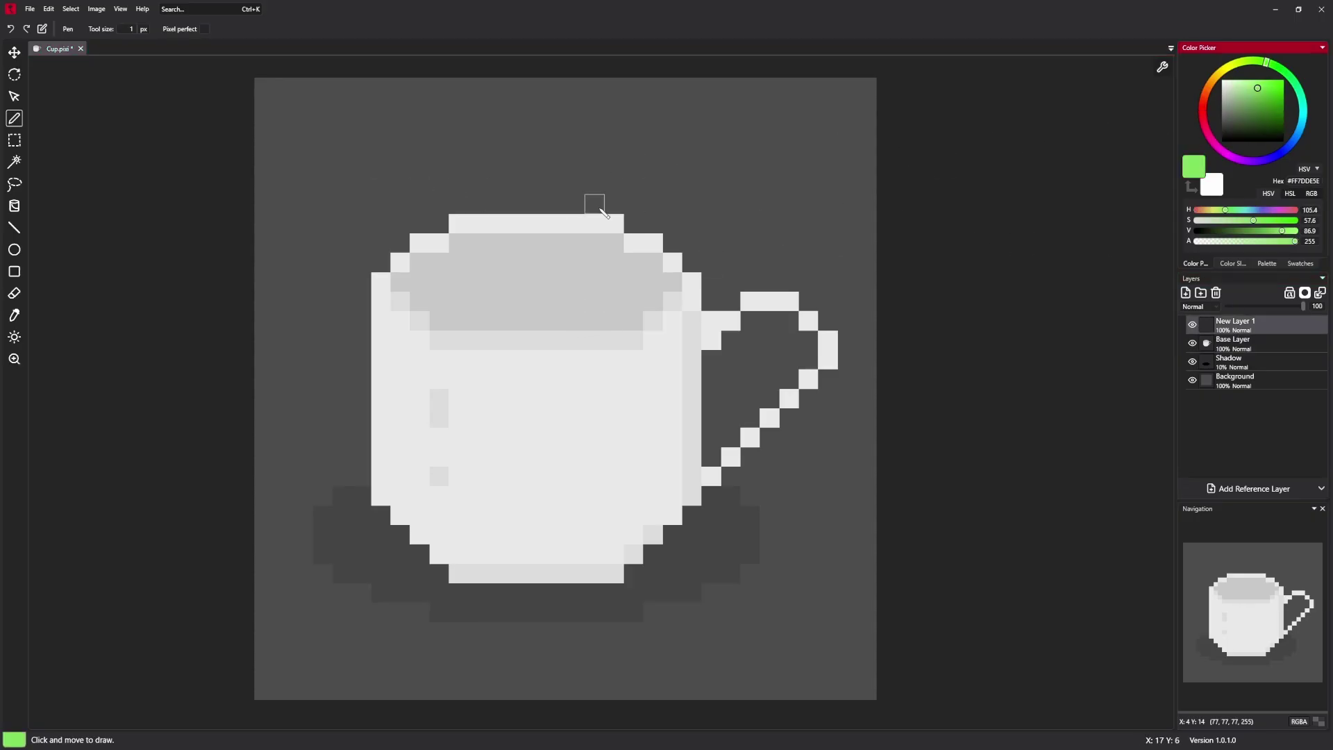
Try freehand green pen strokes over the mug's rim and opening at 1 px, and undo them.
mouse_move(594, 204)
mouse_down()
mouse_move(454, 325)
mouse_move(558, 169)
mouse_move(629, 224)
mouse_move(412, 258)
mouse_move(569, 206)
mouse_move(594, 265)
mouse_move(439, 257)
mouse_up()
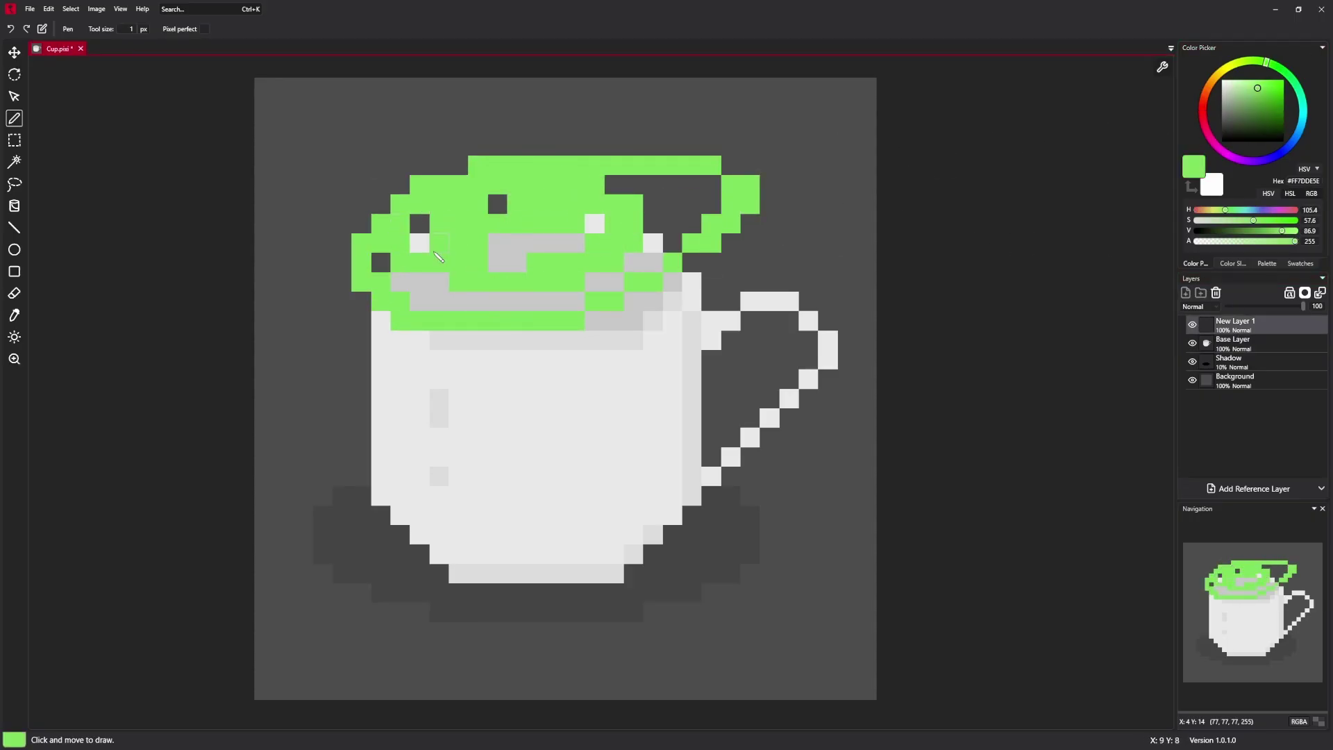
mouse_move(559, 256)
mouse_down()
mouse_move(495, 269)
mouse_move(614, 184)
mouse_up()
key(ctrl+z)
key(ctrl+z)
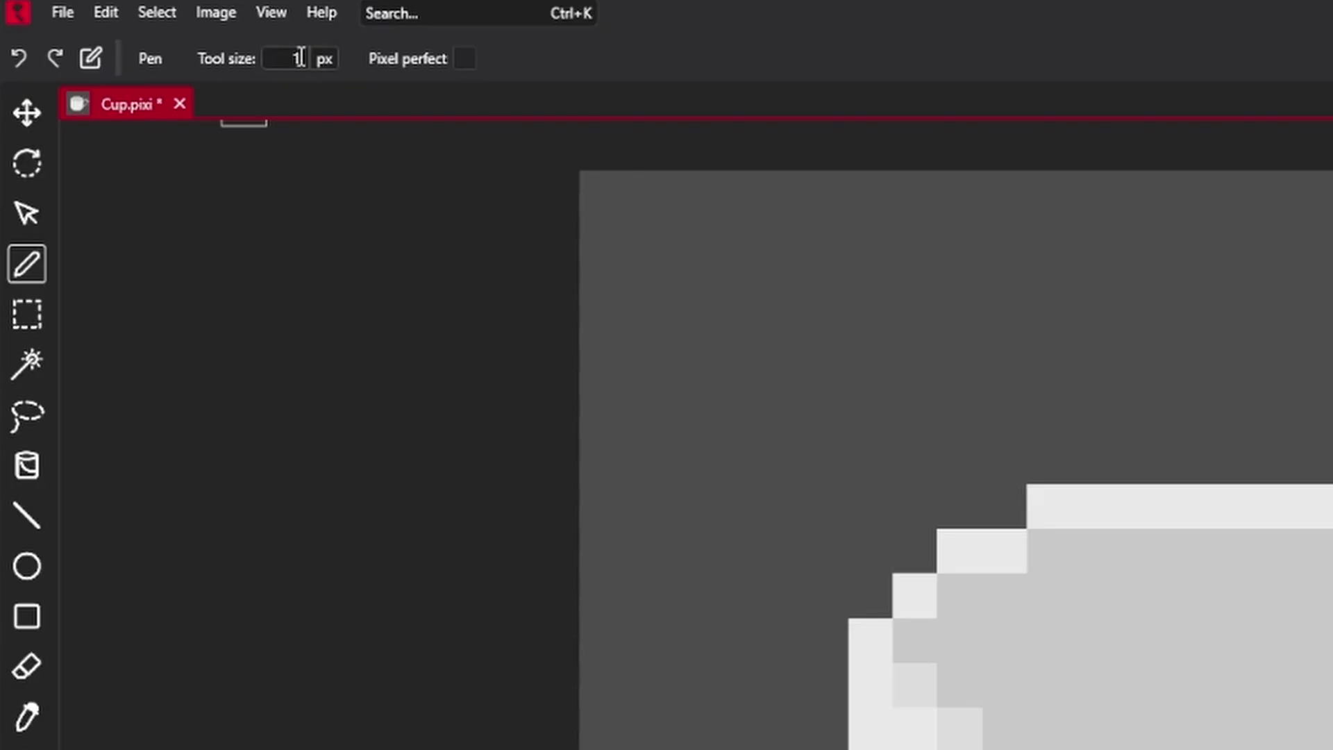
Set the pen size to 5 px and try thick freehand strokes on the canvas.
key(h)
drag(973, 411, 970, 421)
scroll(894, 377, down, 1)
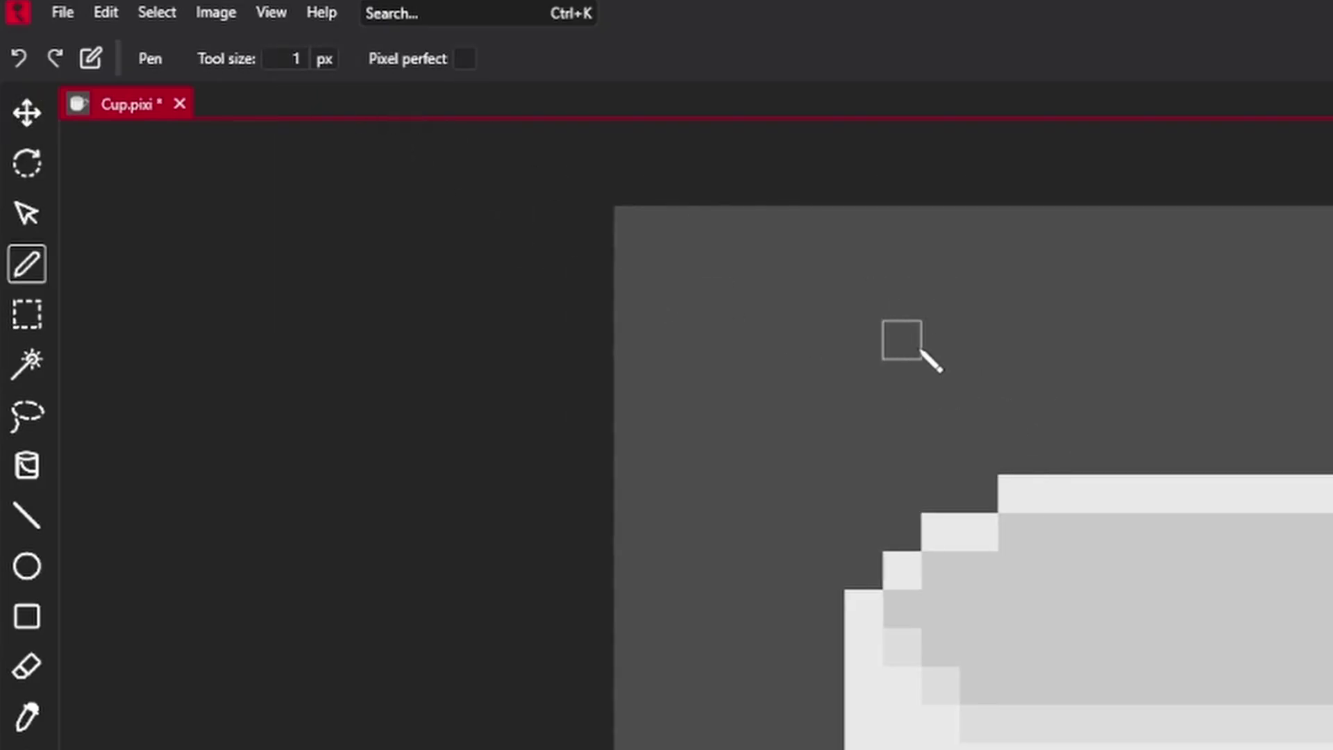
drag(863, 375, 873, 475)
drag(268, 57, 333, 57)
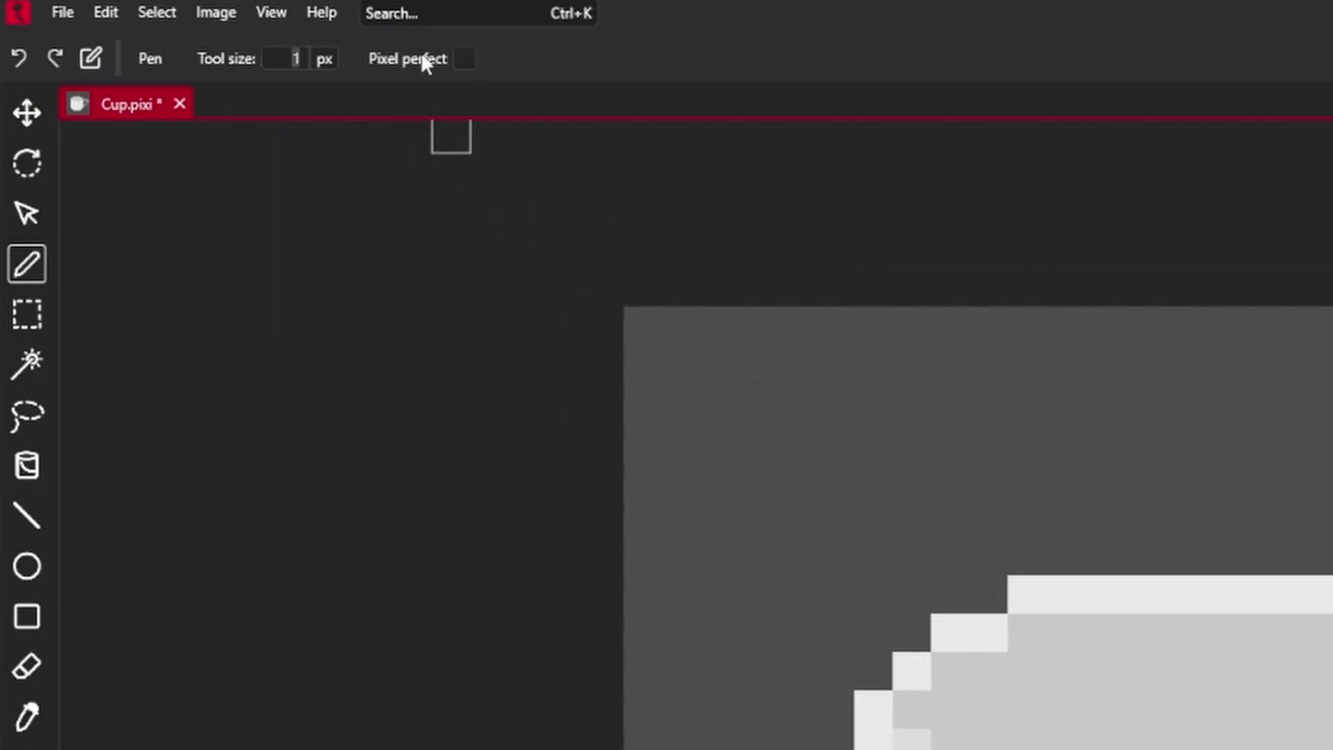
text(5)
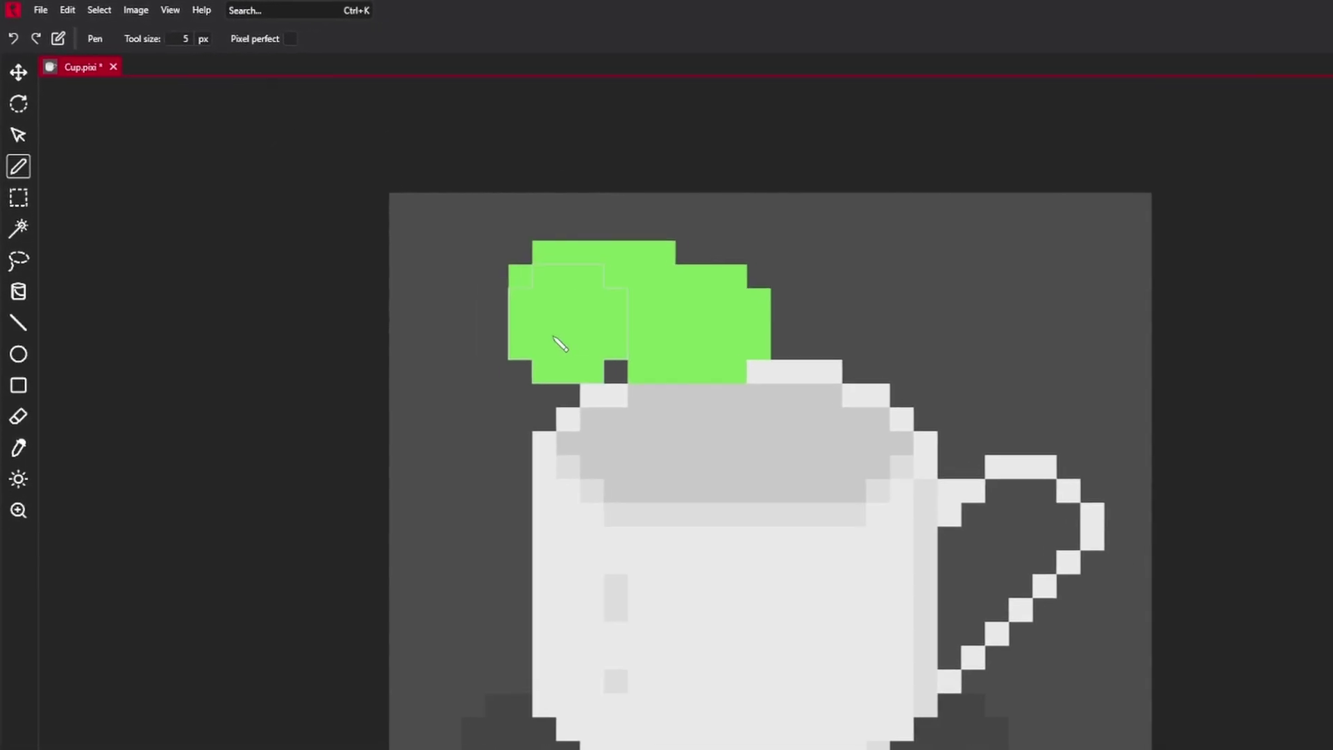
mouse_move(556, 342)
mouse_down()
mouse_move(773, 339)
mouse_move(764, 220)
mouse_up()
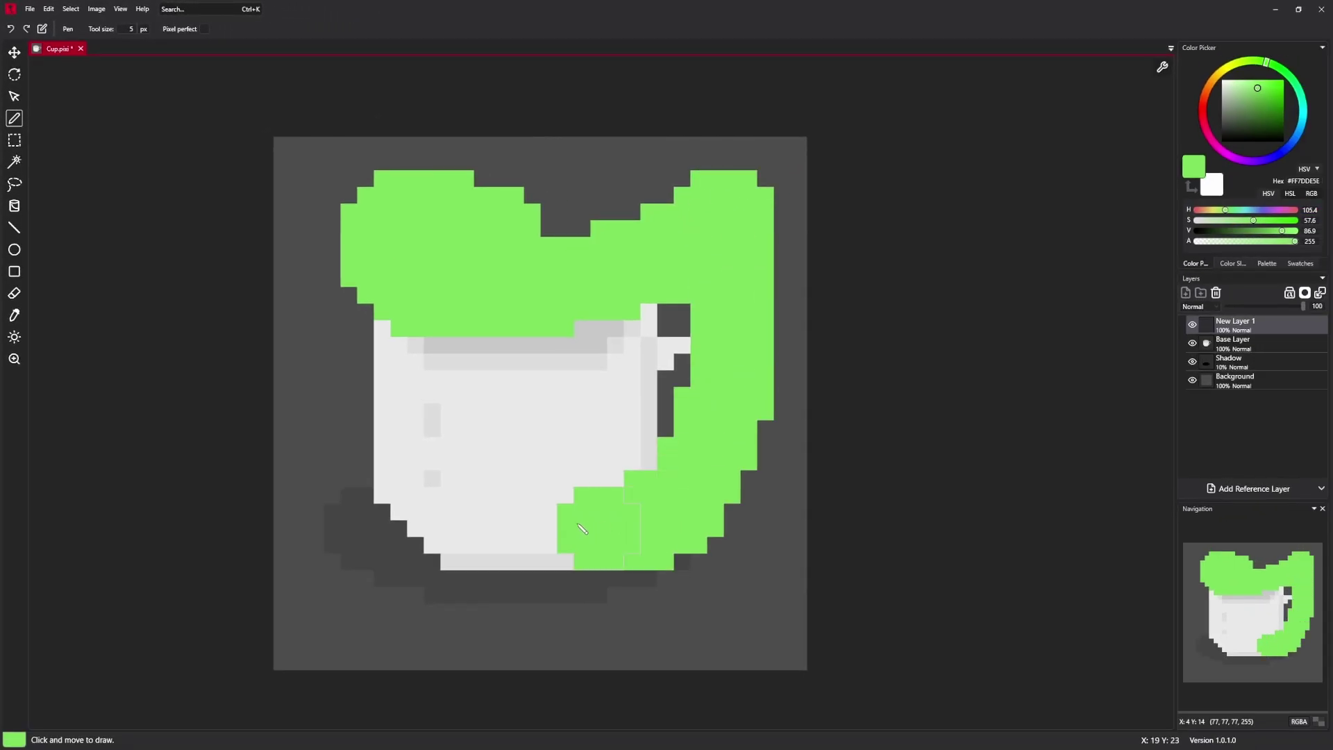
drag(606, 583, 489, 469)
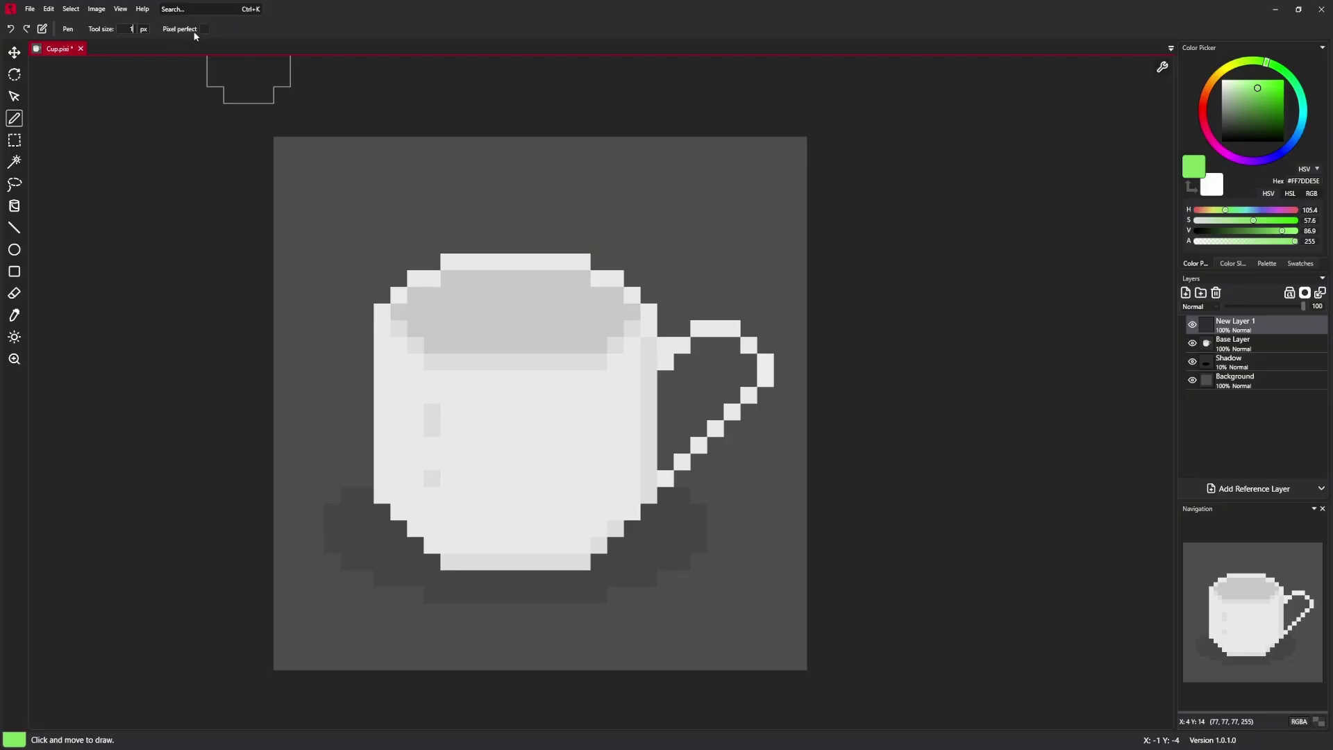
Turn on Pixel perfect for the pen, test it with a freehand green loop beside the mug's rim, and undo the loop.
click(204, 29)
scroll(253, 149, up, 5)
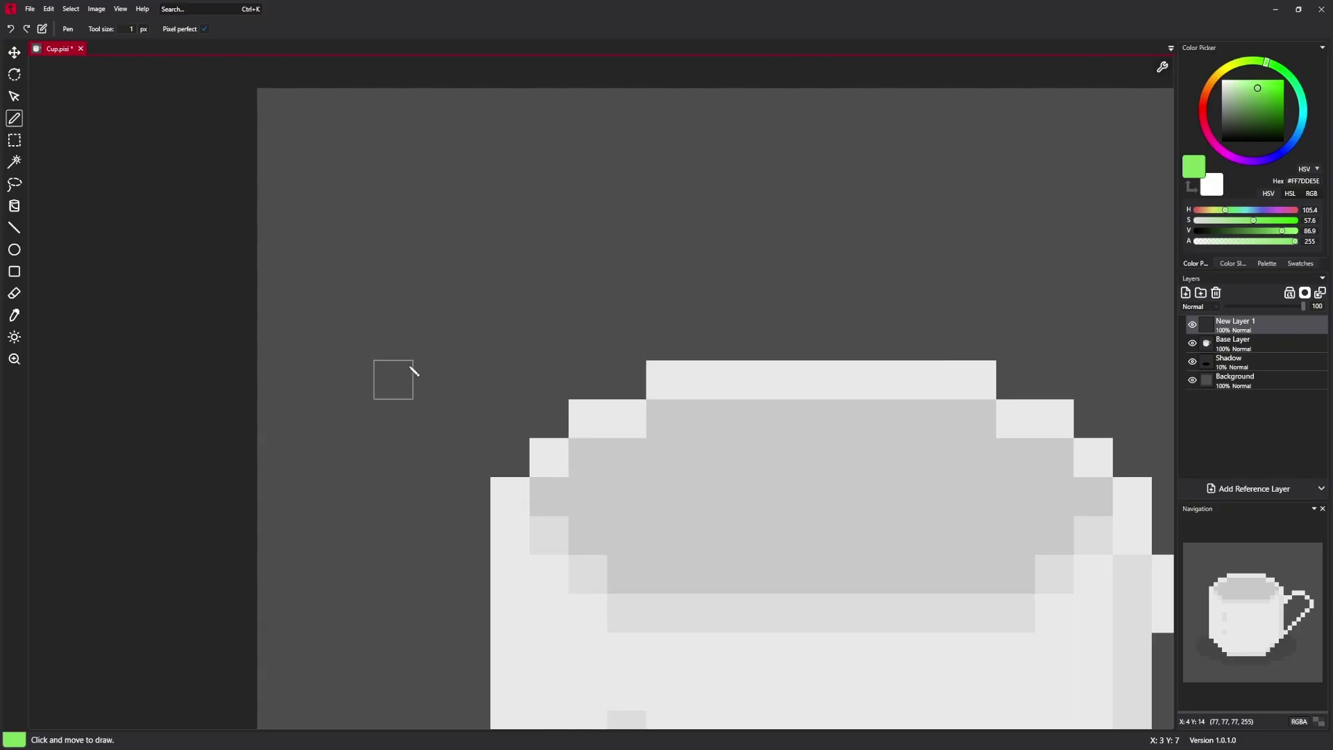
mouse_move(373, 440)
mouse_down()
mouse_move(380, 382)
mouse_move(427, 345)
mouse_move(435, 320)
mouse_move(339, 245)
mouse_move(369, 196)
mouse_move(443, 167)
mouse_move(623, 152)
mouse_move(650, 164)
mouse_move(679, 238)
mouse_move(661, 289)
mouse_move(524, 344)
mouse_move(373, 503)
mouse_move(424, 472)
mouse_up()
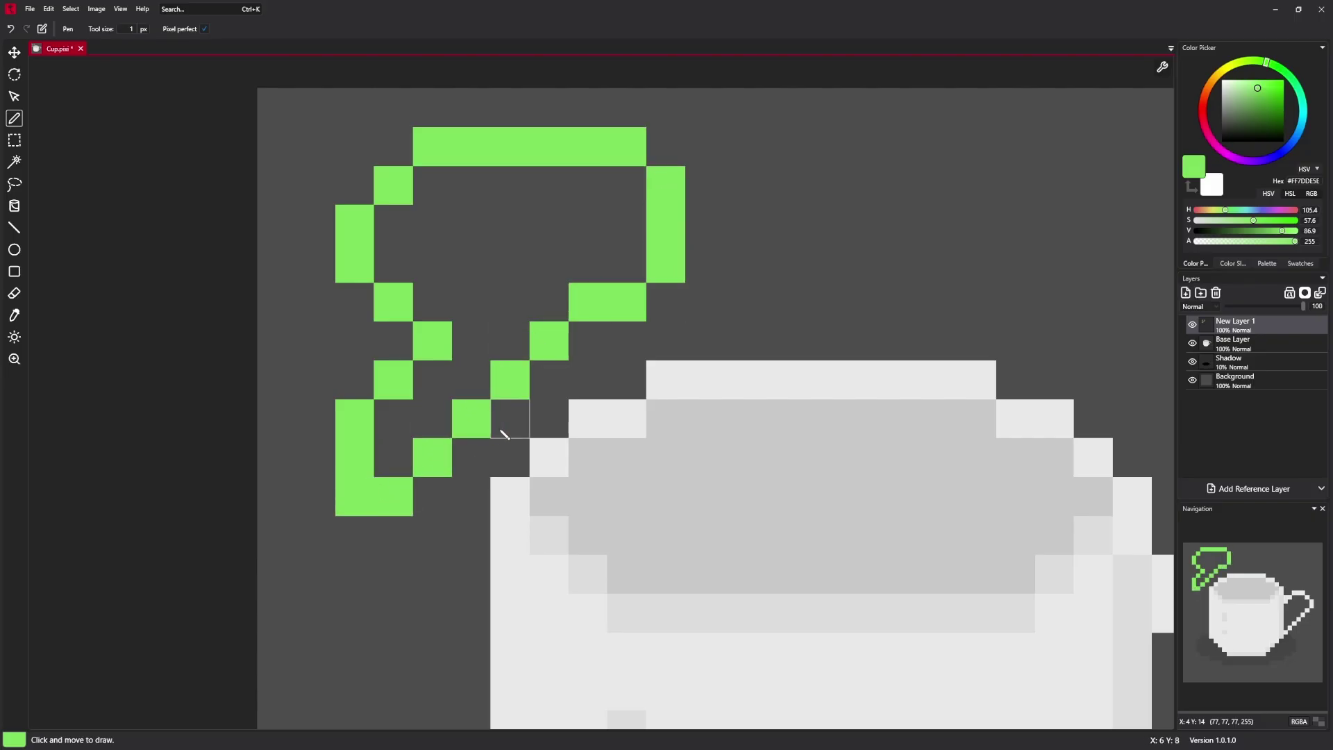
key(ctrl+z)
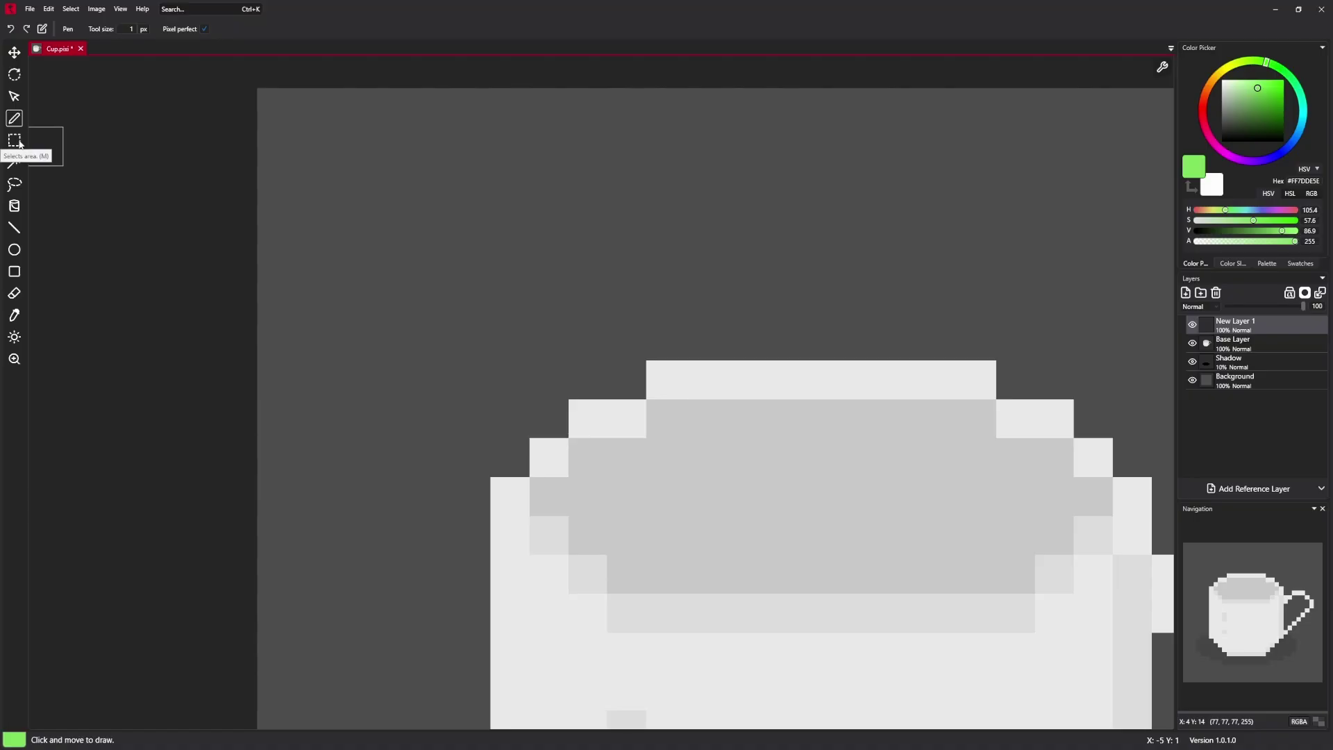
On the Shadow layer, make a circle-shaped selection in New mode around the mug's body with the Select tool.
click(14, 140)
scroll(734, 336, down, 5)
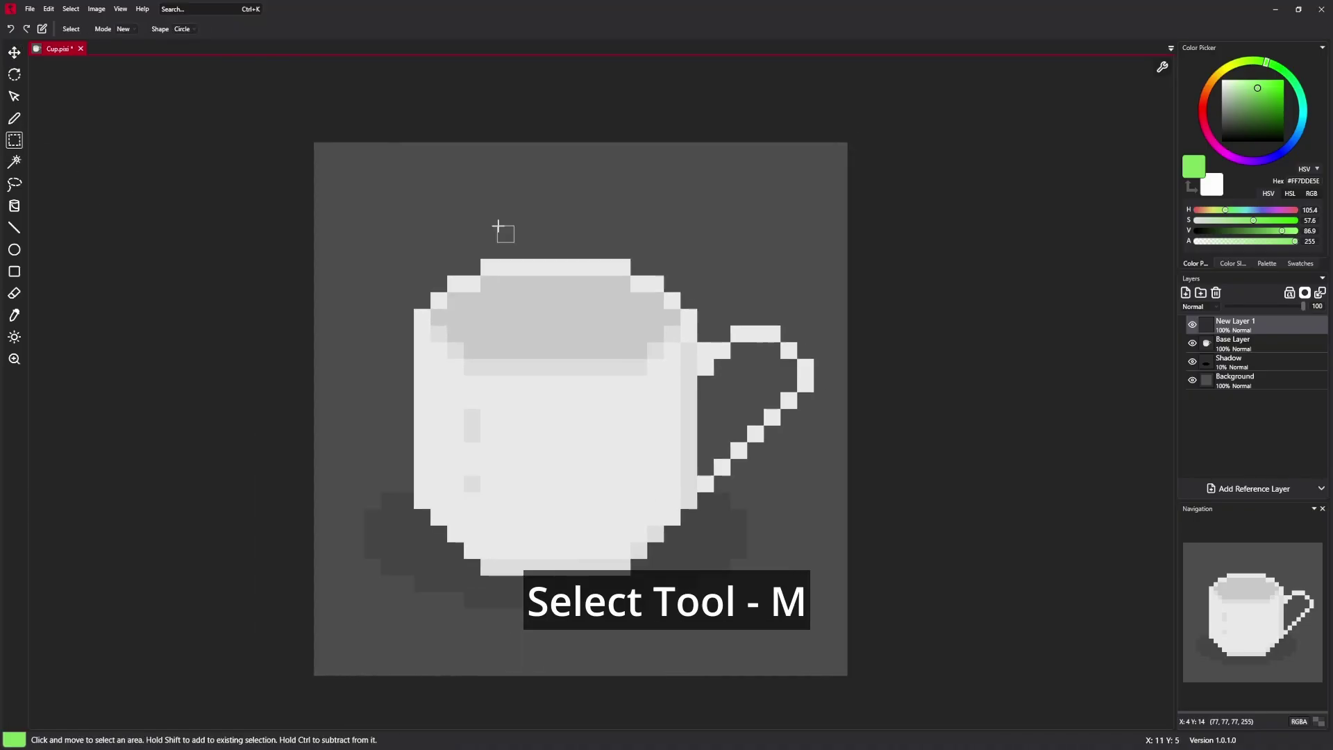
scroll(497, 227, up, 2)
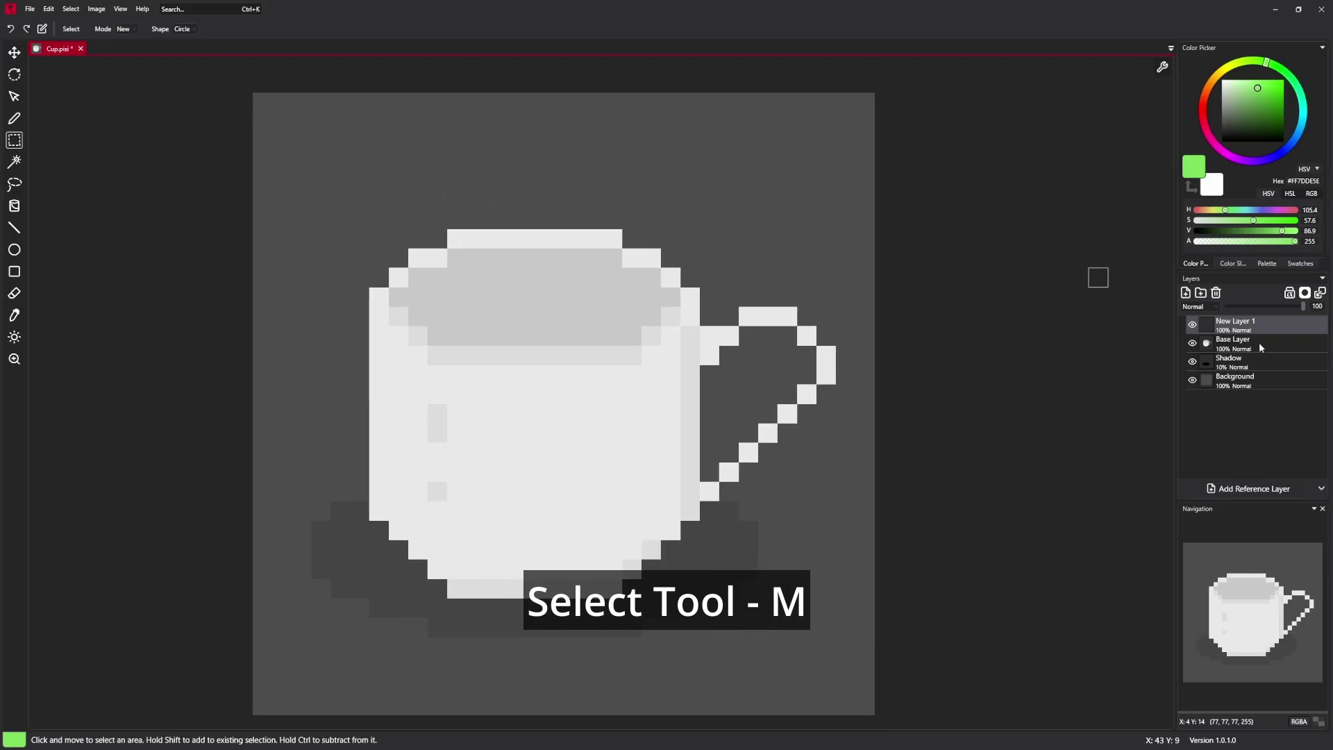
click(1253, 361)
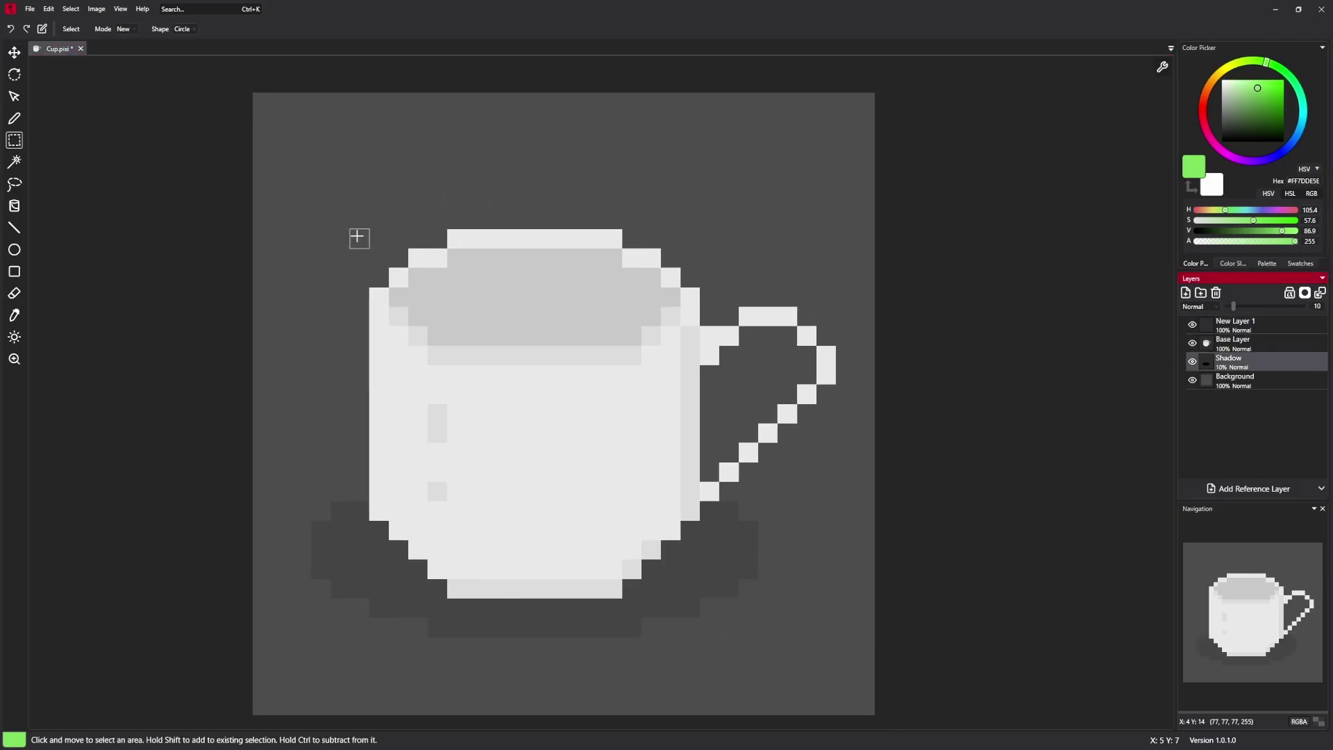
drag(351, 230, 726, 625)
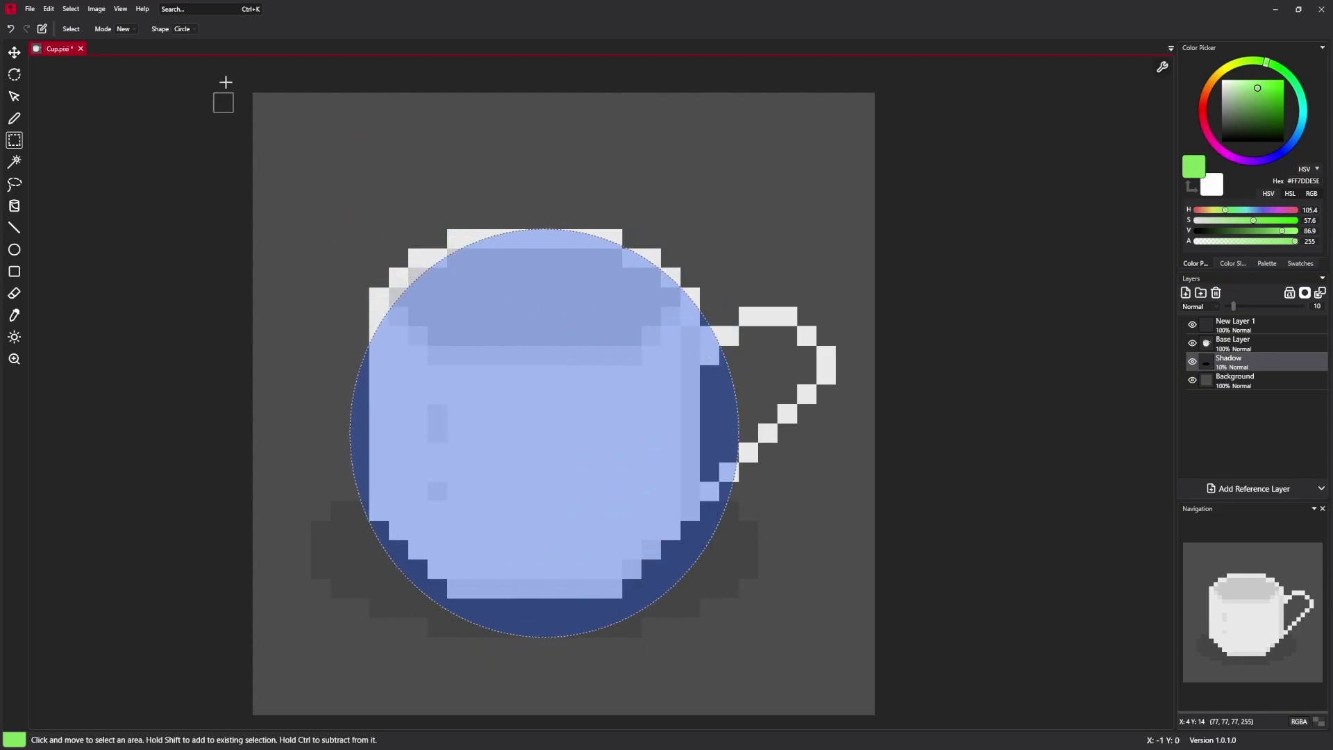
Clear the circular selection around the mug and set the Select tool's shape to Rectangle in New mode.
key(ctrl+d)
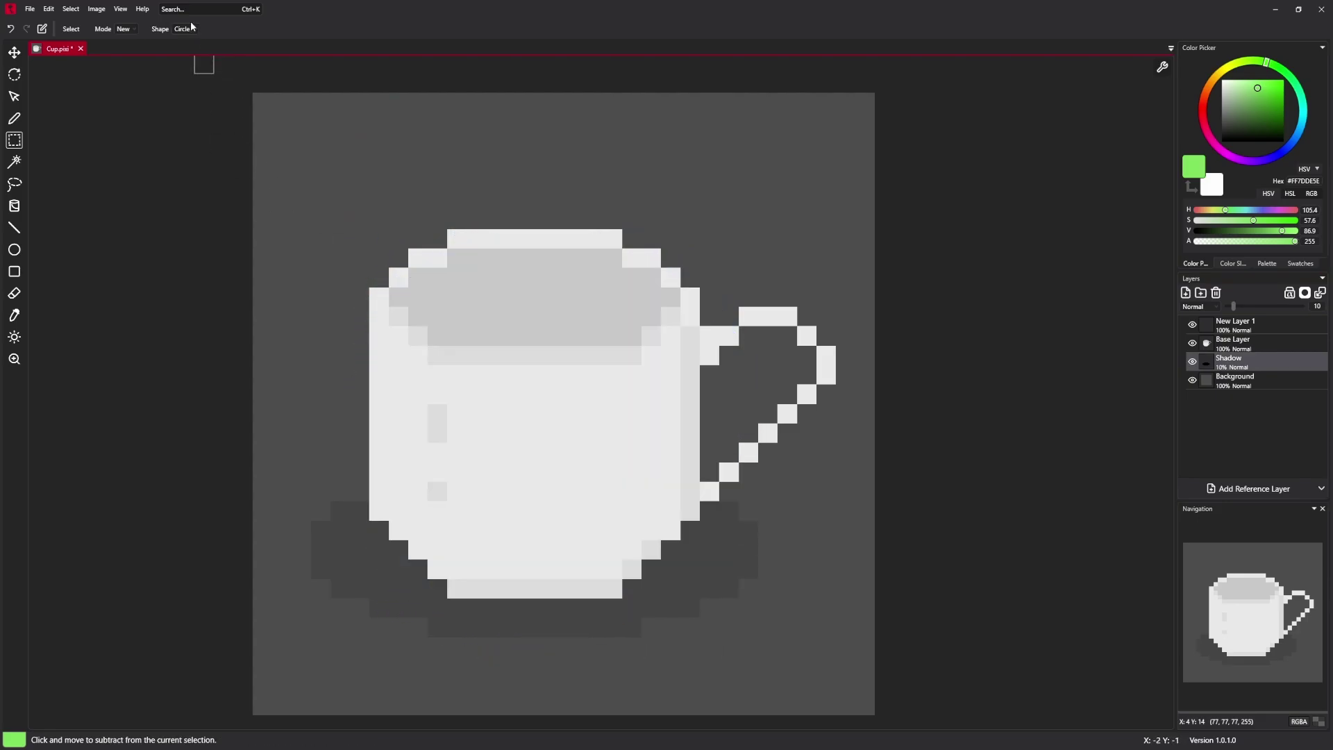
click(196, 28)
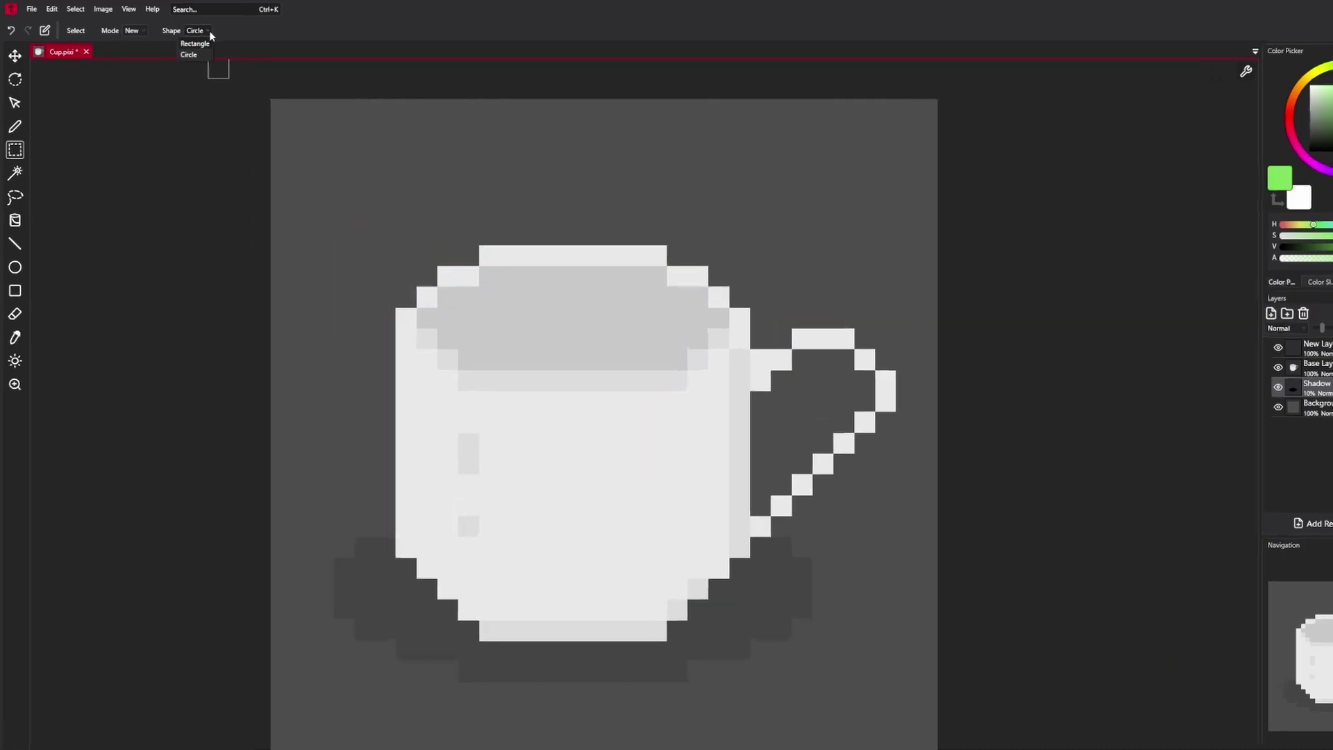
click(132, 30)
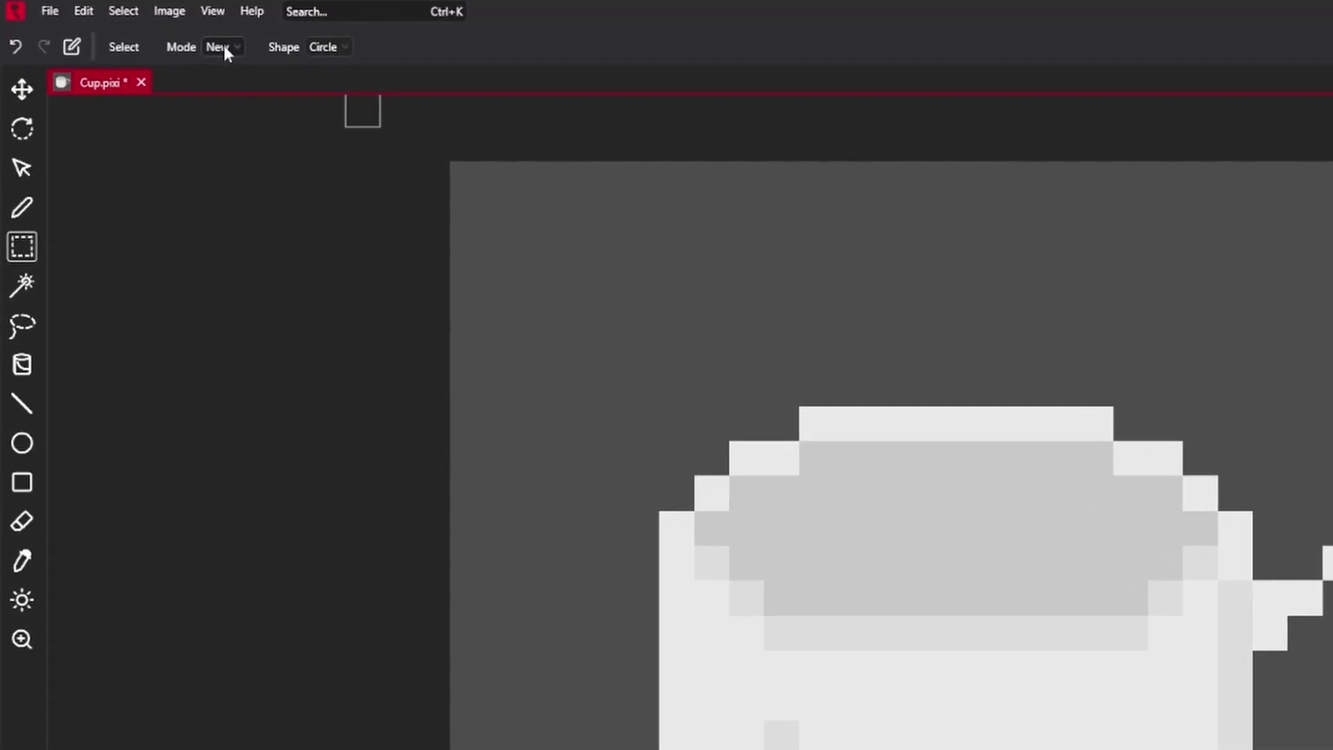
click(134, 31)
click(289, 84)
click(409, 61)
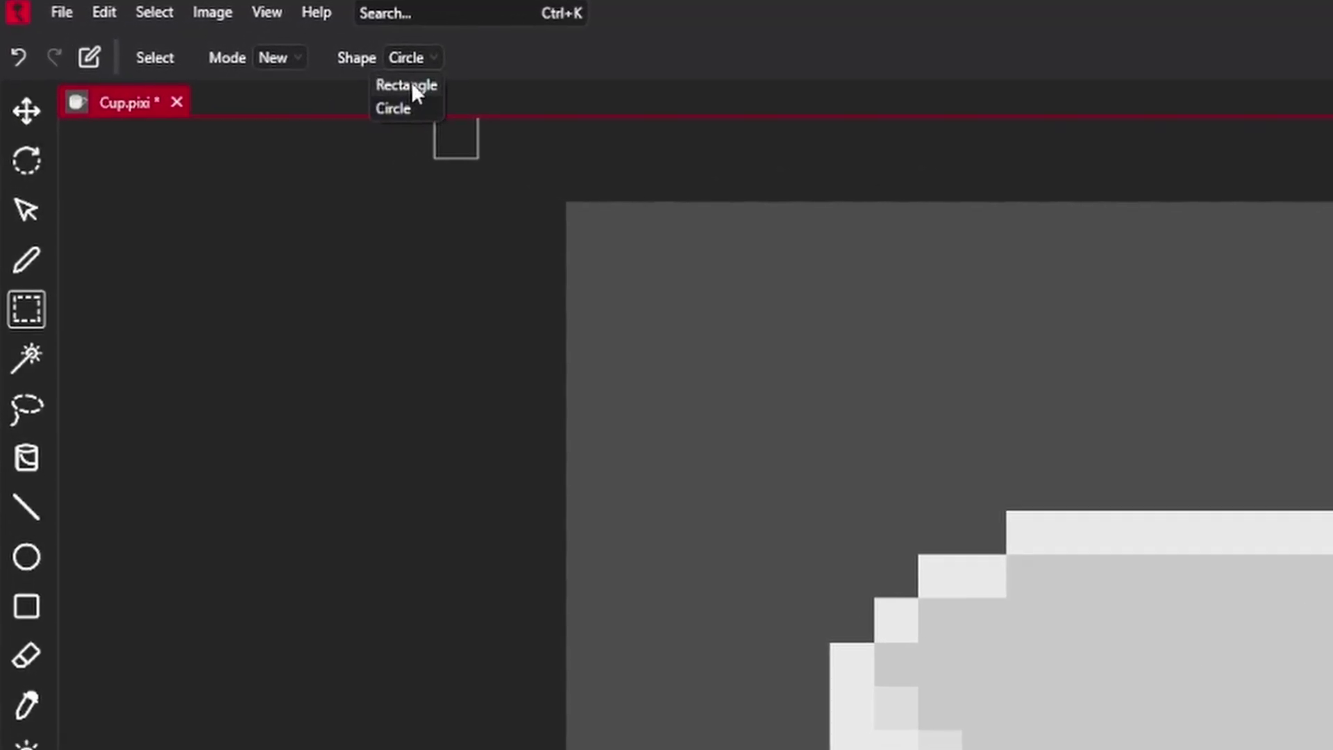
click(410, 84)
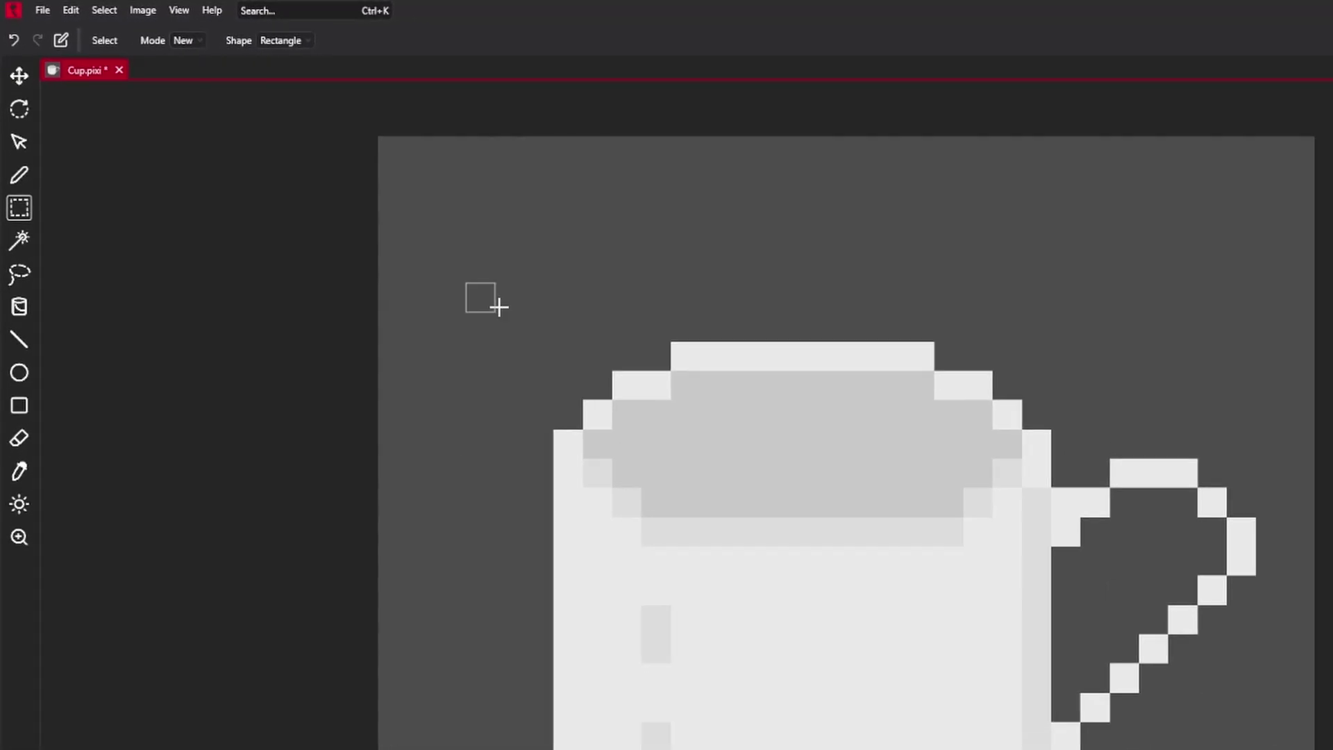
Make several rectangular selections over the mug in New mode, each replacing the previous, ending with one over the mug's lower body.
drag(524, 224, 1109, 749)
drag(524, 429, 661, 618)
drag(613, 282, 1139, 634)
drag(875, 253, 1314, 663)
drag(416, 219, 729, 550)
drag(416, 432, 612, 608)
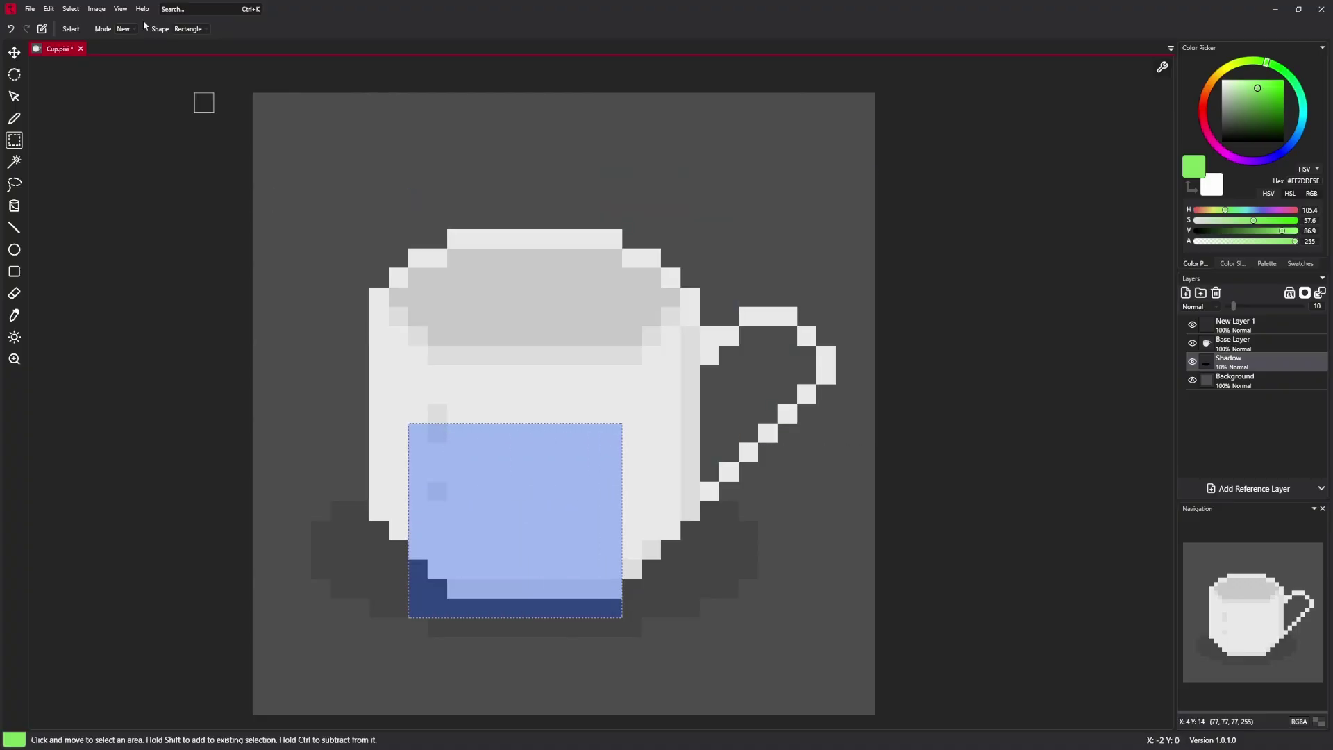
Switch the selection mode to Add and add four rectangular areas around the mug's rim, handle, lower handle joint and lower side.
click(125, 30)
click(129, 53)
drag(291, 132, 466, 287)
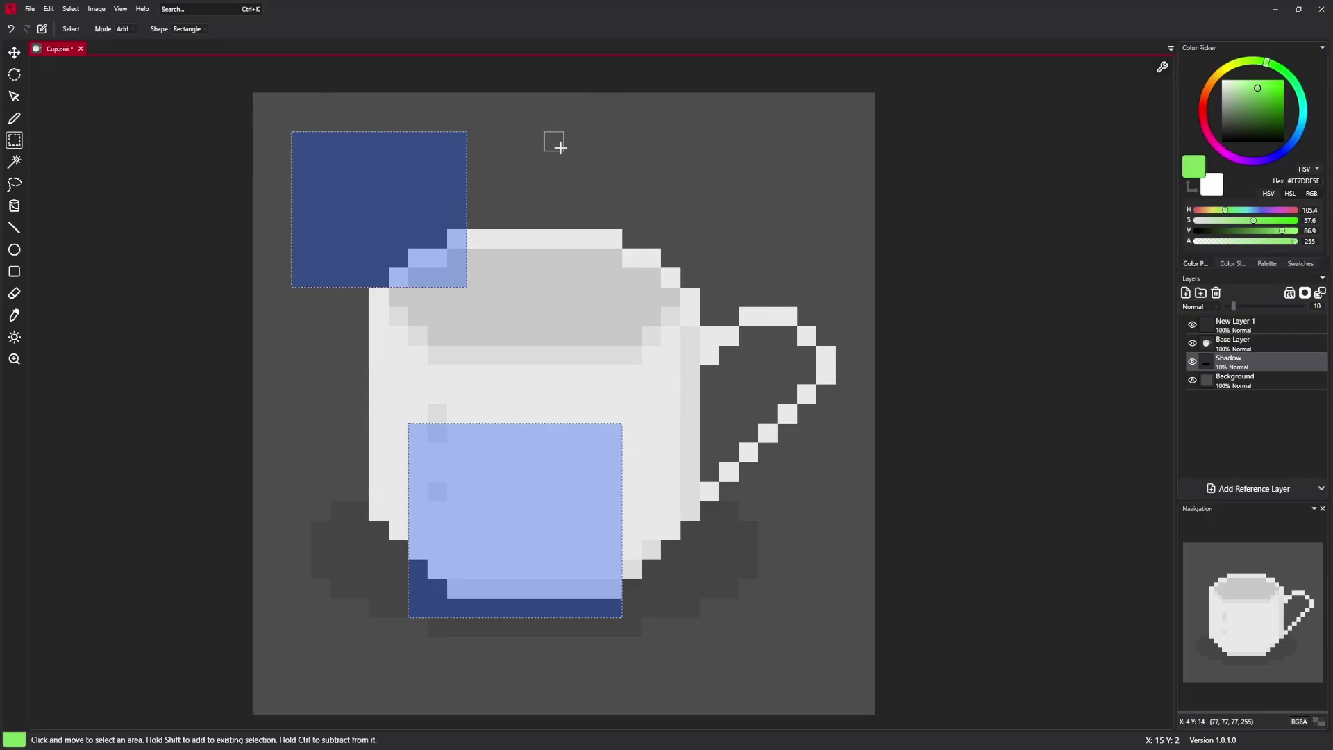
drag(544, 132, 855, 351)
drag(680, 462, 816, 675)
drag(291, 384, 407, 599)
Switch the selection mode to Subtract and cut rectangular areas over the mug's rim and upper body out of the selection.
click(124, 29)
click(123, 62)
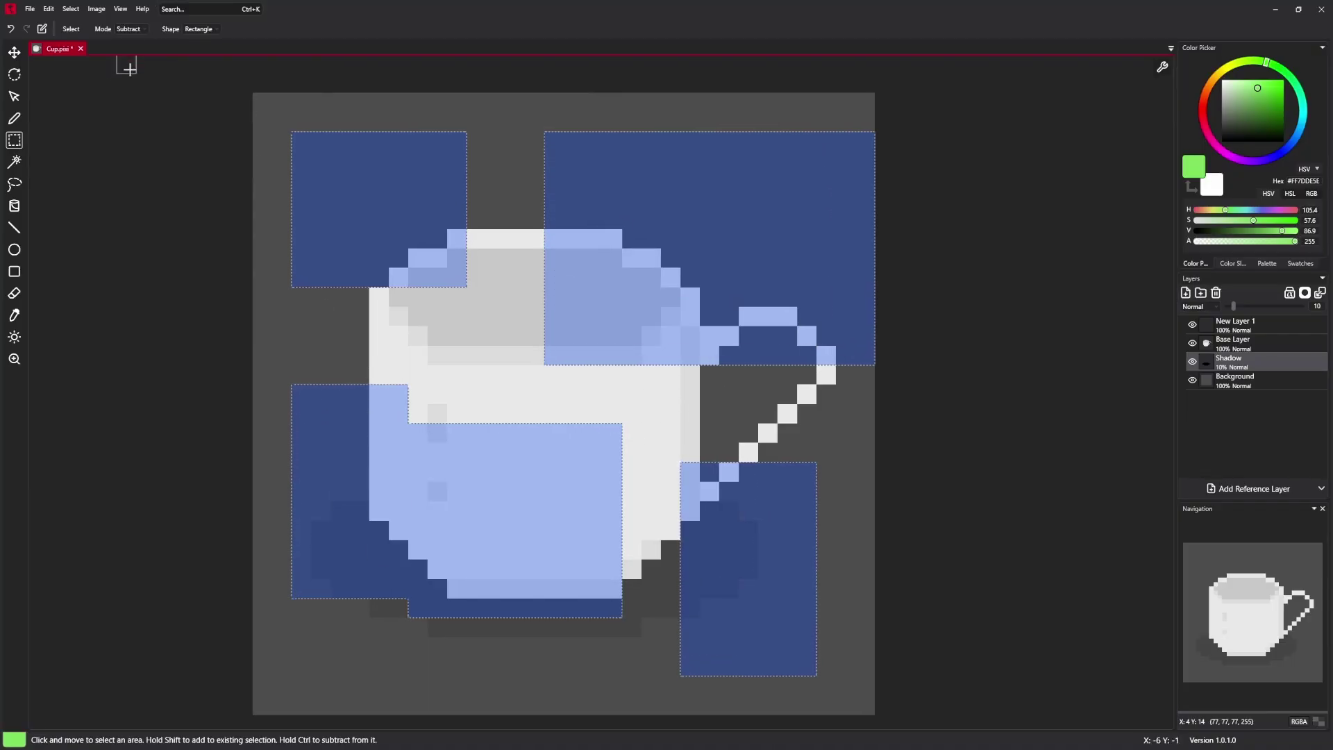
drag(514, 348, 378, 159)
drag(485, 220, 669, 395)
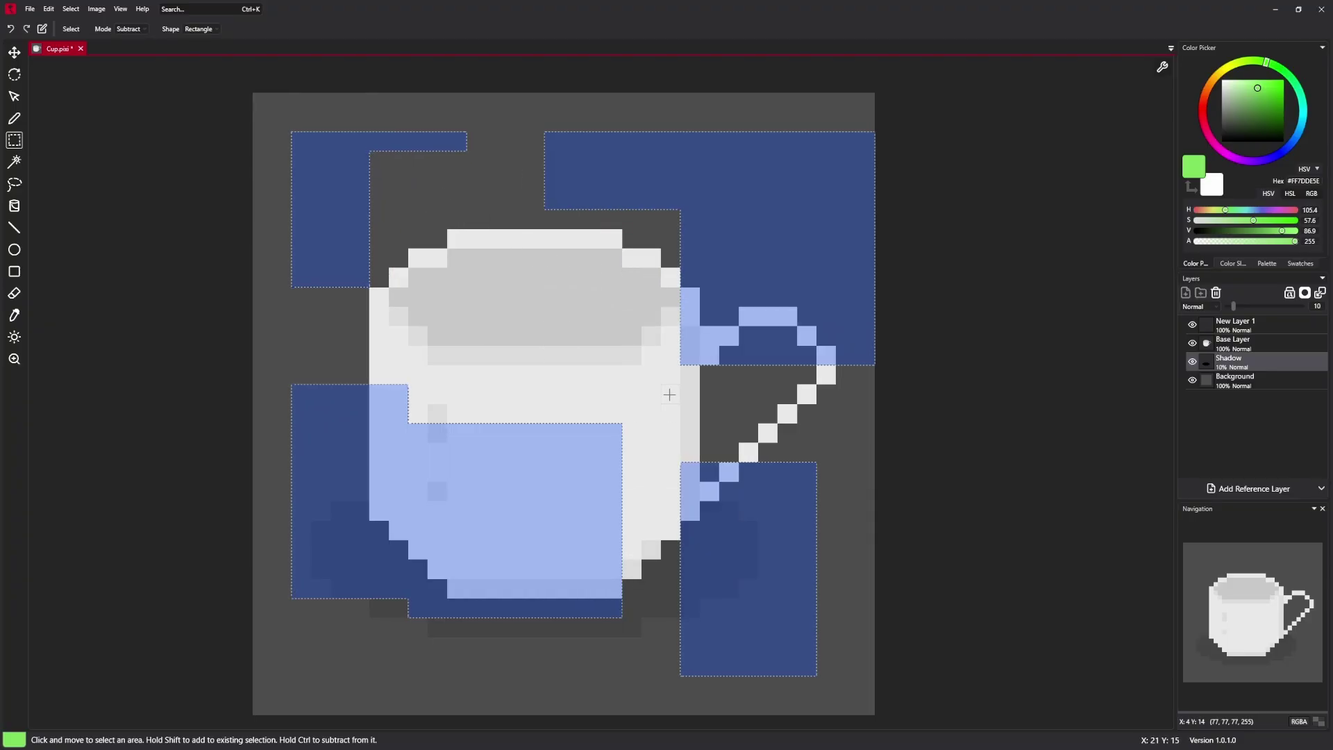
Switch the selection mode to Intersect and reduce the selection with rectangles over the mug and handle, keeping the Rectangle shape.
click(130, 30)
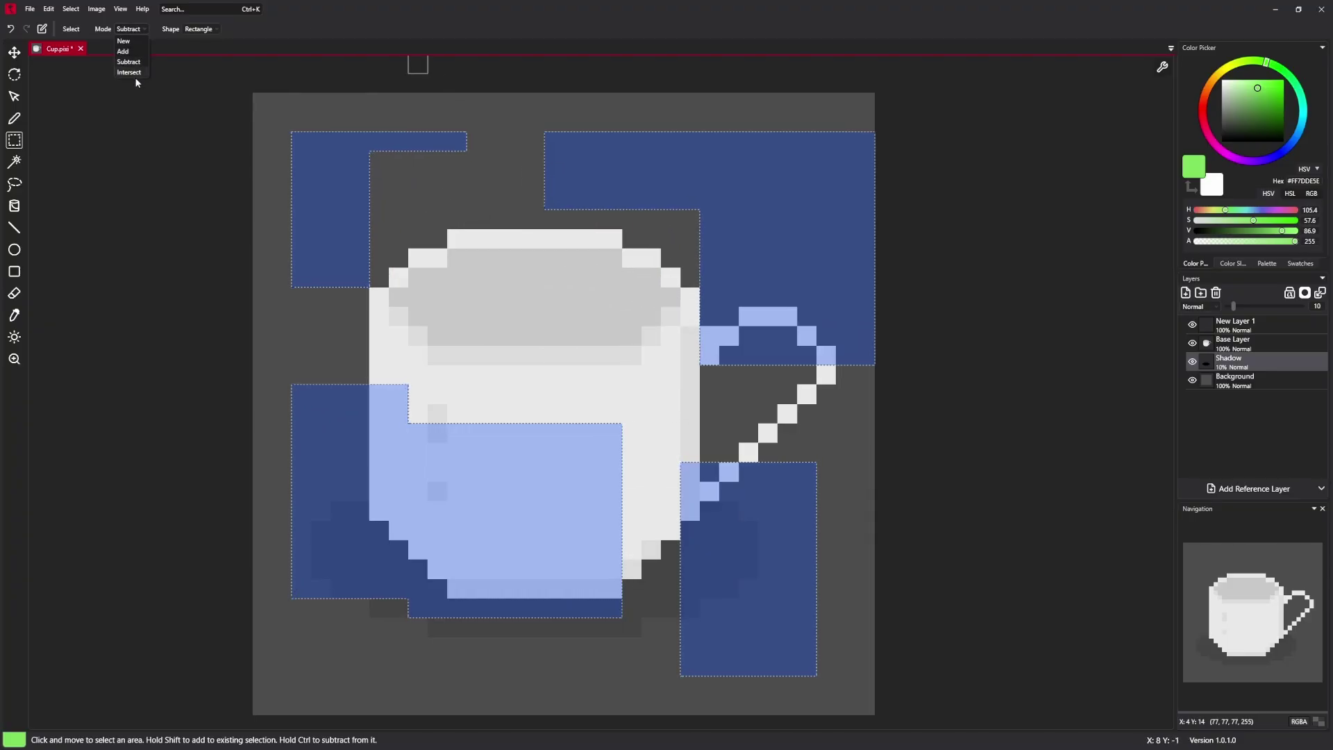
click(135, 78)
drag(546, 172, 593, 237)
drag(657, 397, 846, 571)
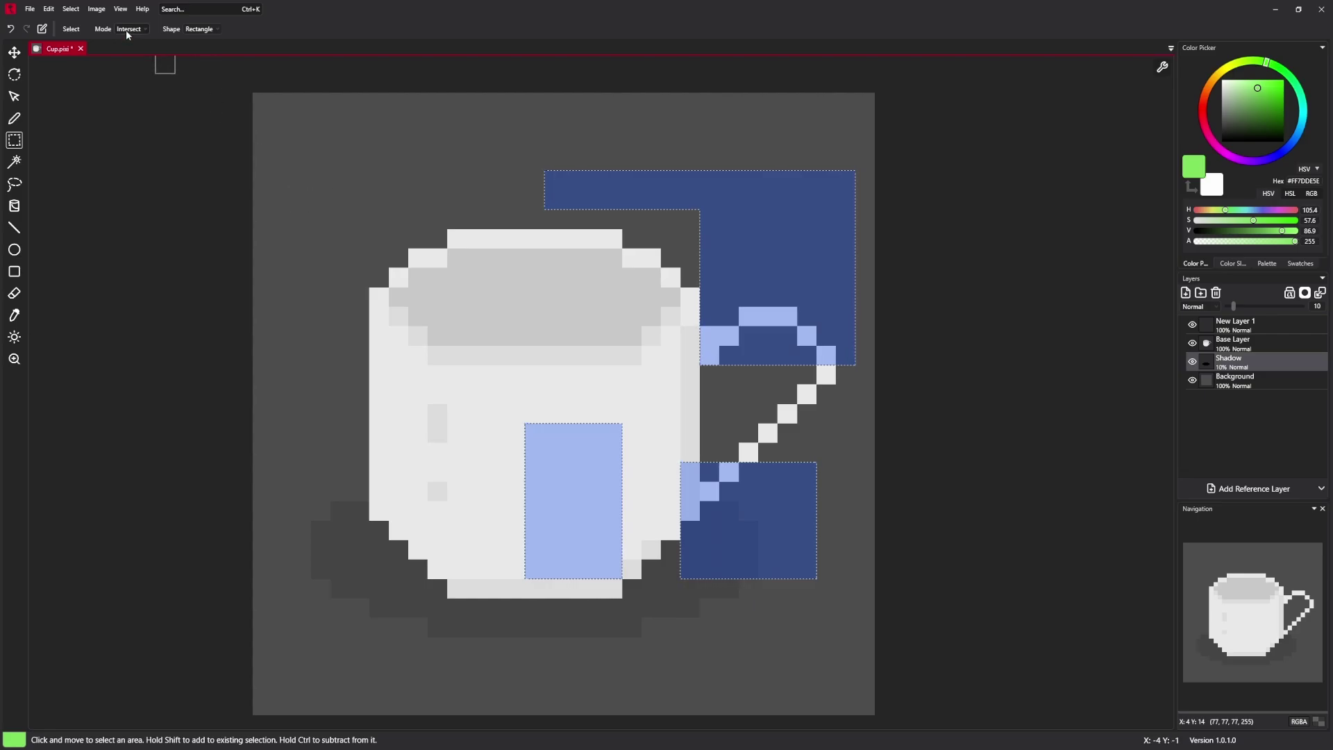
click(209, 30)
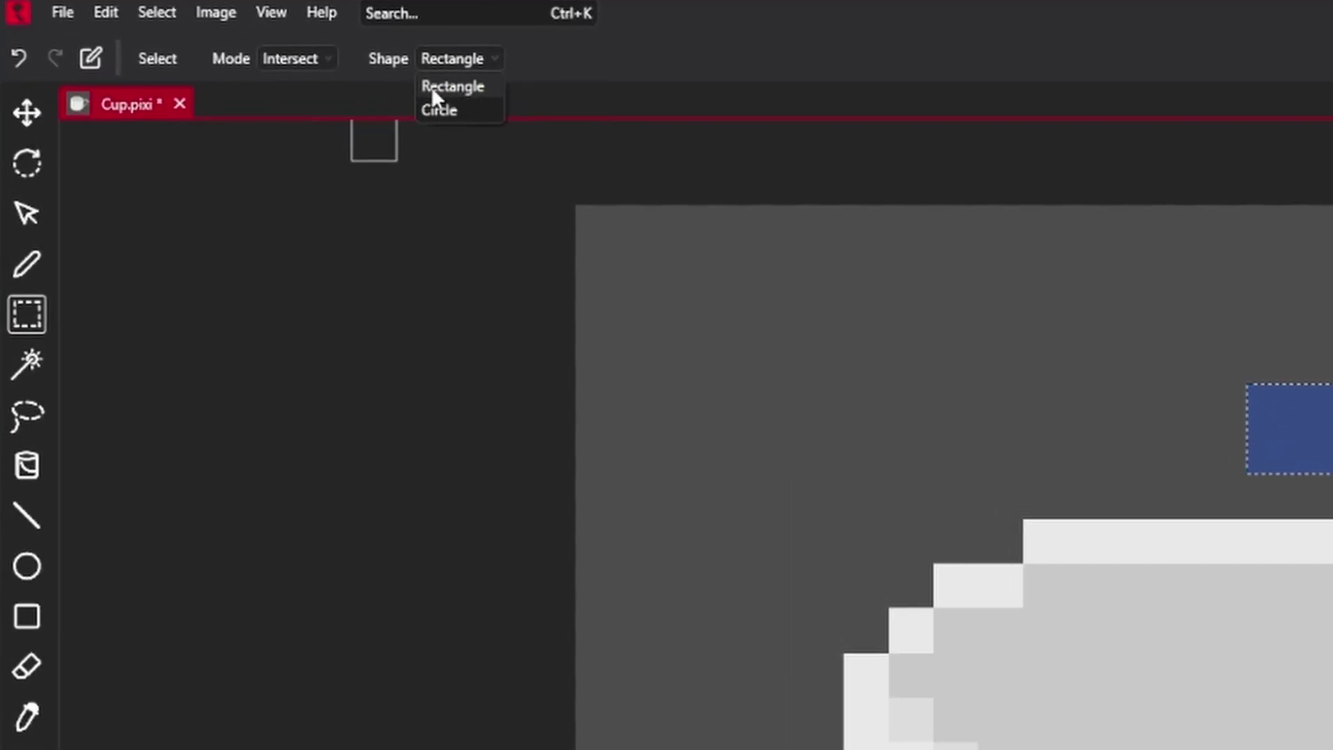
click(448, 91)
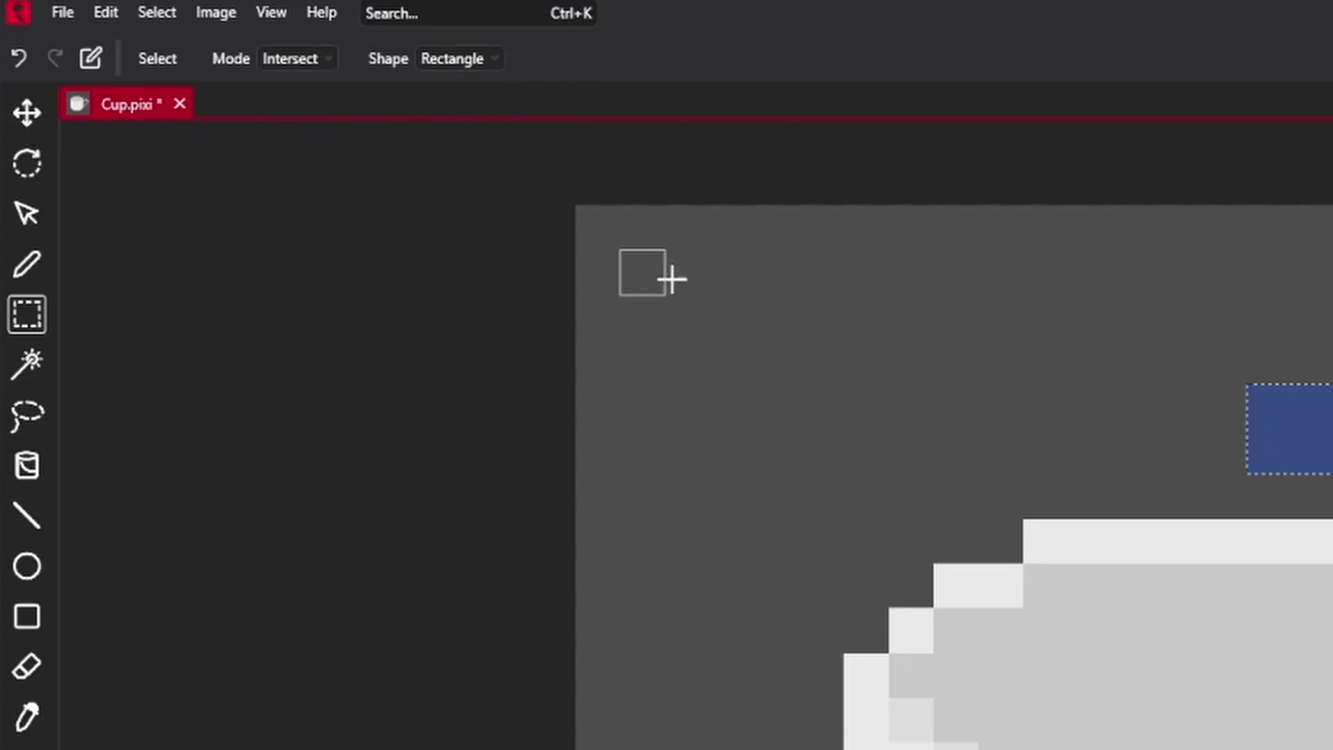
Return the selection mode to New, make one rectangular selection over the mug's upper body, and clear it.
click(292, 59)
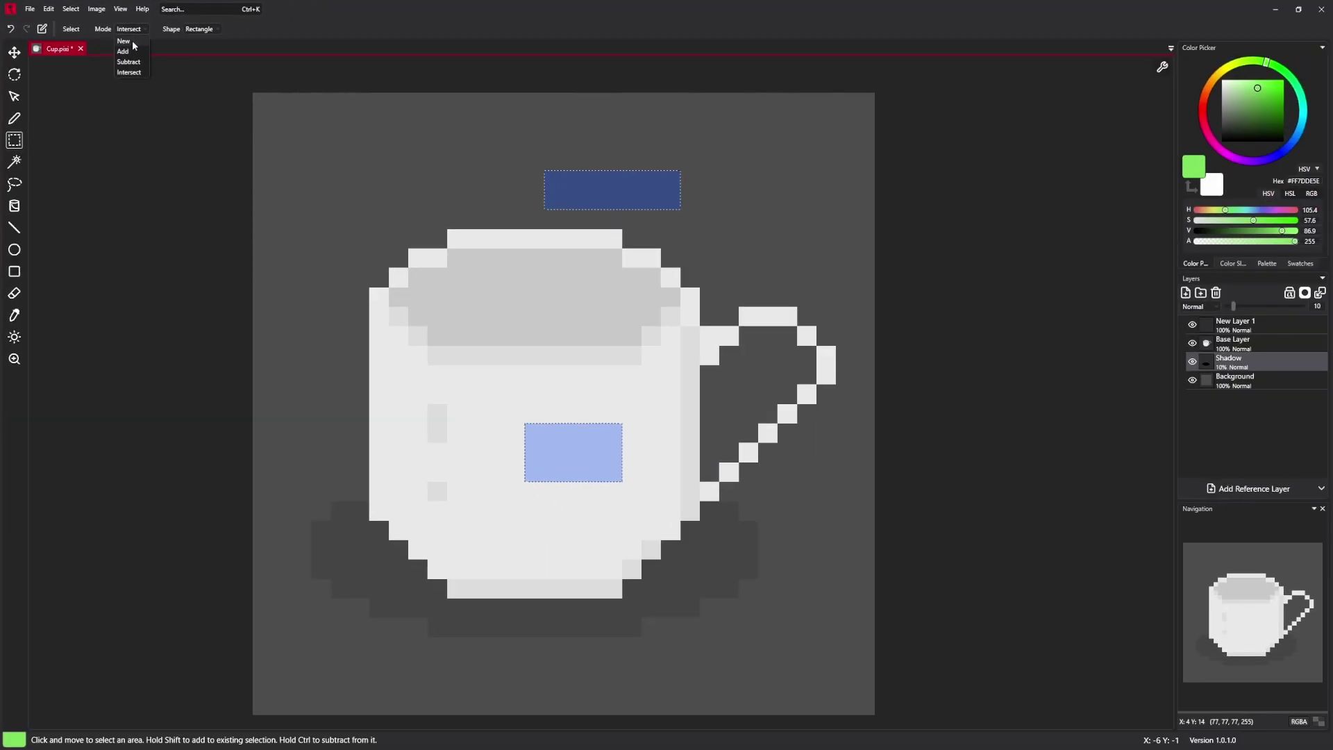
click(129, 42)
drag(351, 132, 672, 435)
key(ctrl+d)
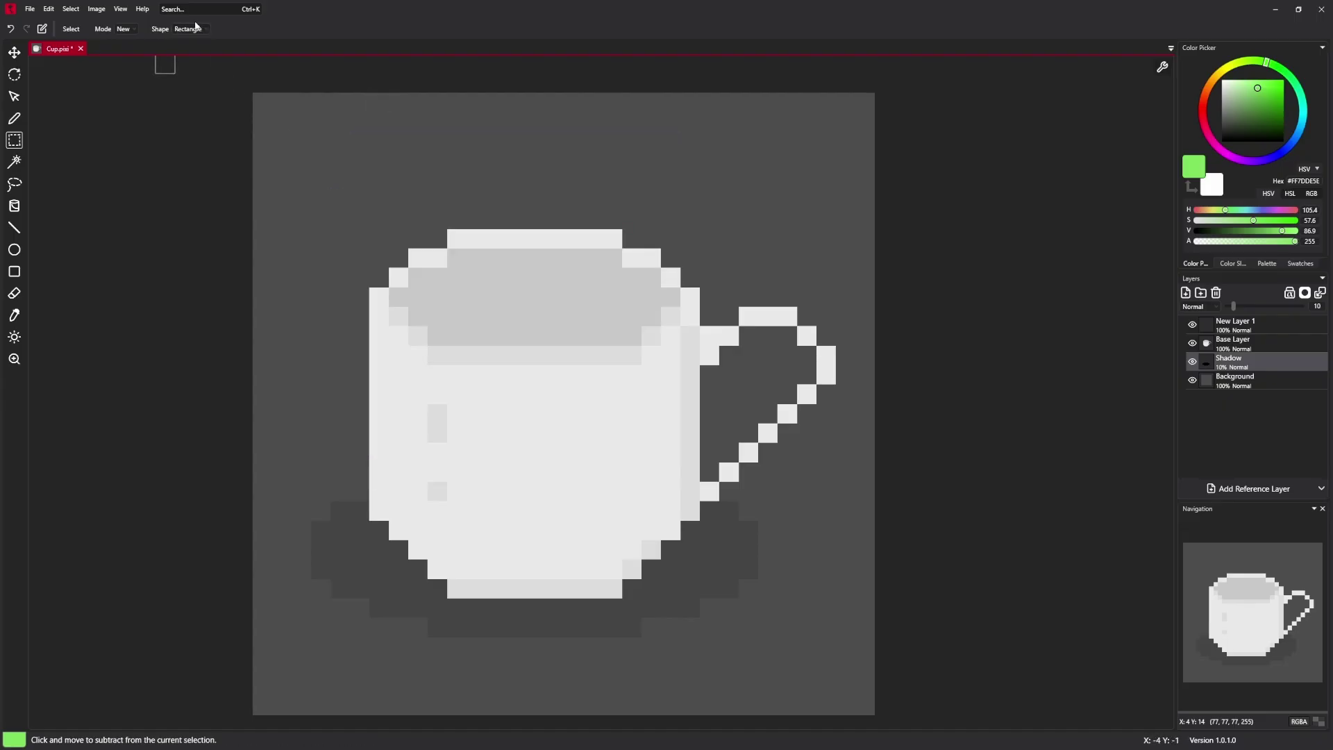
Set the selection shape to Circle and select a large circular area enclosing the mug and most of its handle.
click(195, 28)
click(186, 50)
drag(331, 152, 797, 635)
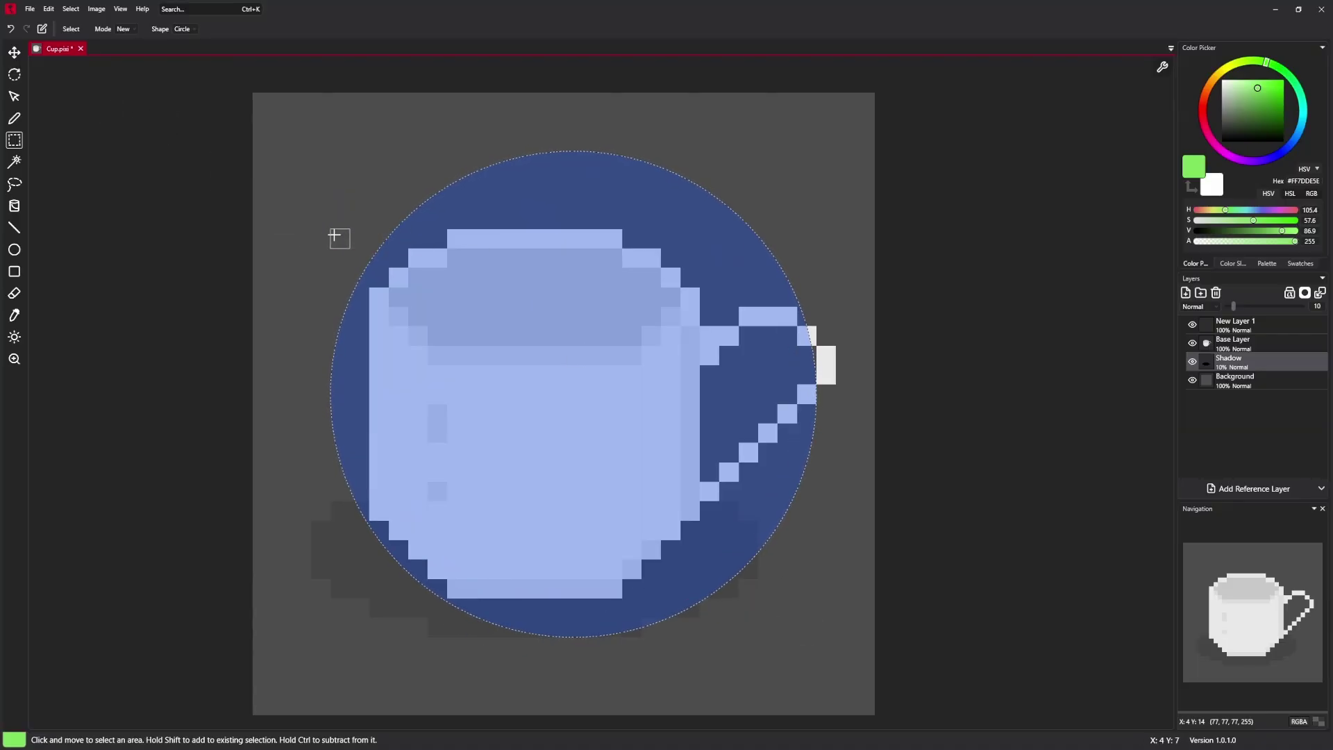
scroll(361, 263, up, 5)
scroll(430, 309, down, 5)
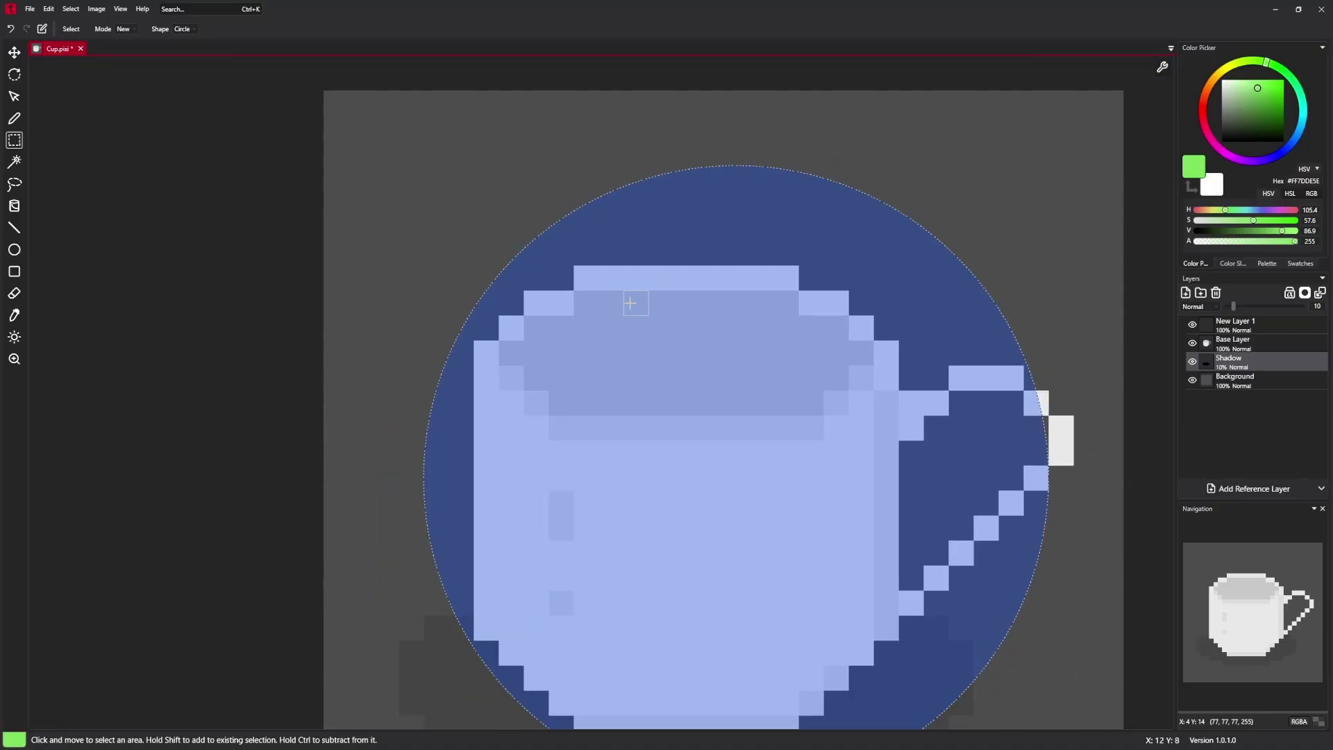
scroll(630, 303, down, 2)
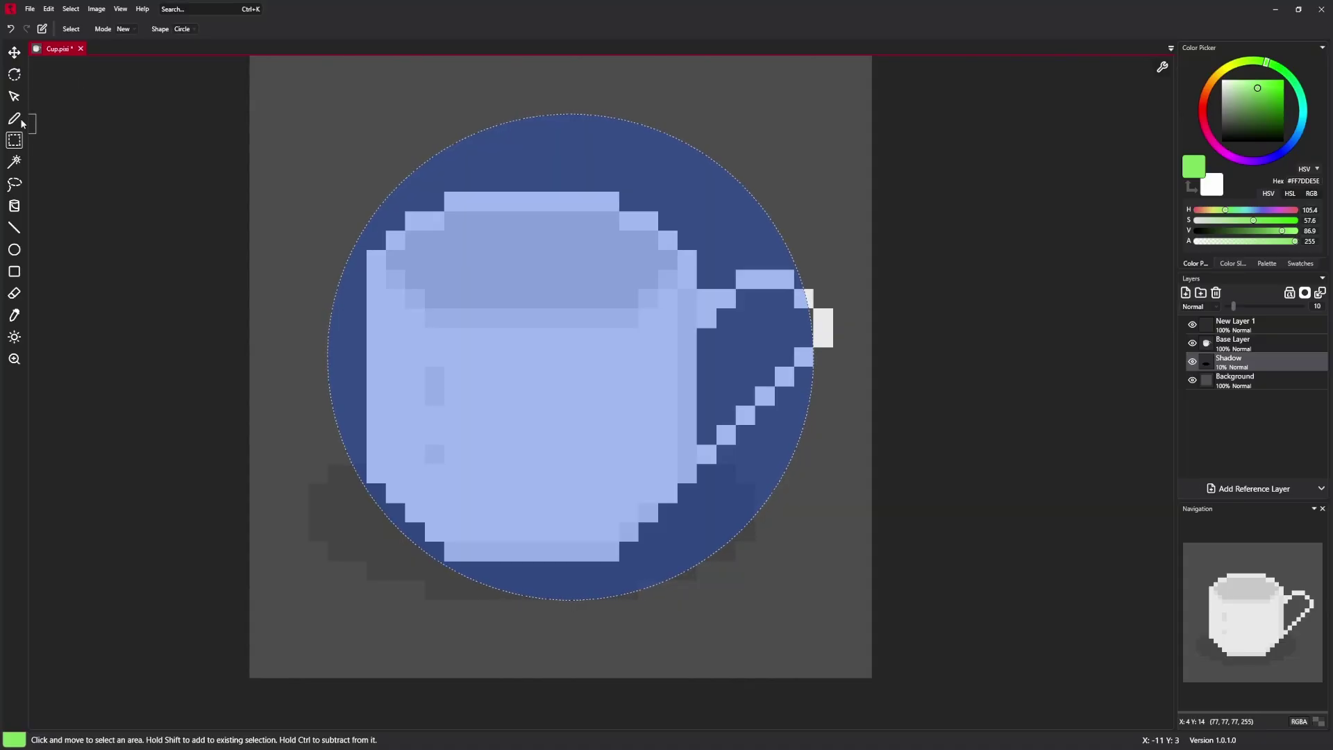
Test a green pen stroke inside the circular selection above the mug, undo it, and clear the selection.
click(18, 119)
mouse_move(435, 145)
mouse_down()
mouse_move(396, 196)
mouse_move(398, 163)
mouse_move(435, 163)
mouse_move(399, 214)
mouse_move(512, 122)
mouse_move(551, 125)
mouse_move(461, 152)
mouse_move(622, 132)
mouse_move(729, 194)
mouse_move(745, 182)
mouse_move(574, 124)
mouse_move(764, 204)
mouse_move(653, 128)
mouse_move(809, 254)
mouse_move(770, 268)
mouse_move(798, 276)
mouse_up()
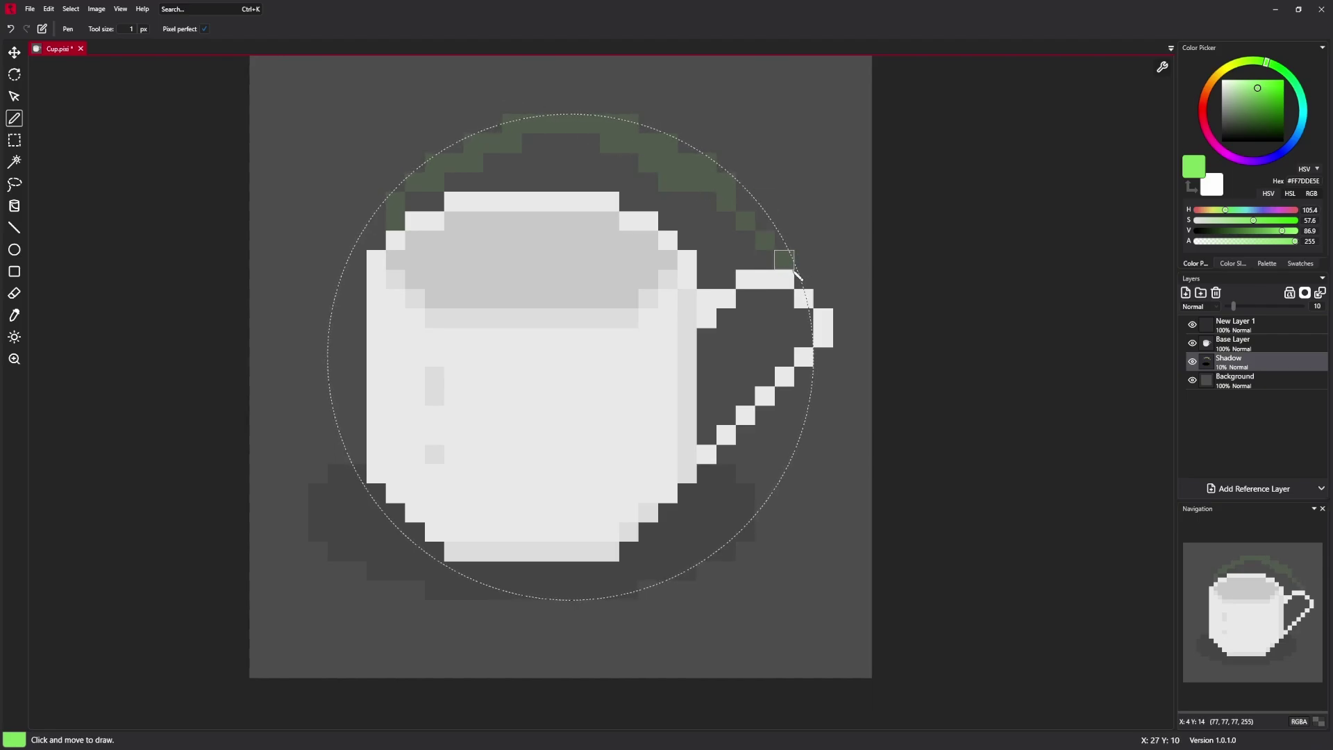
key(ctrl+z)
key(ctrl+d)
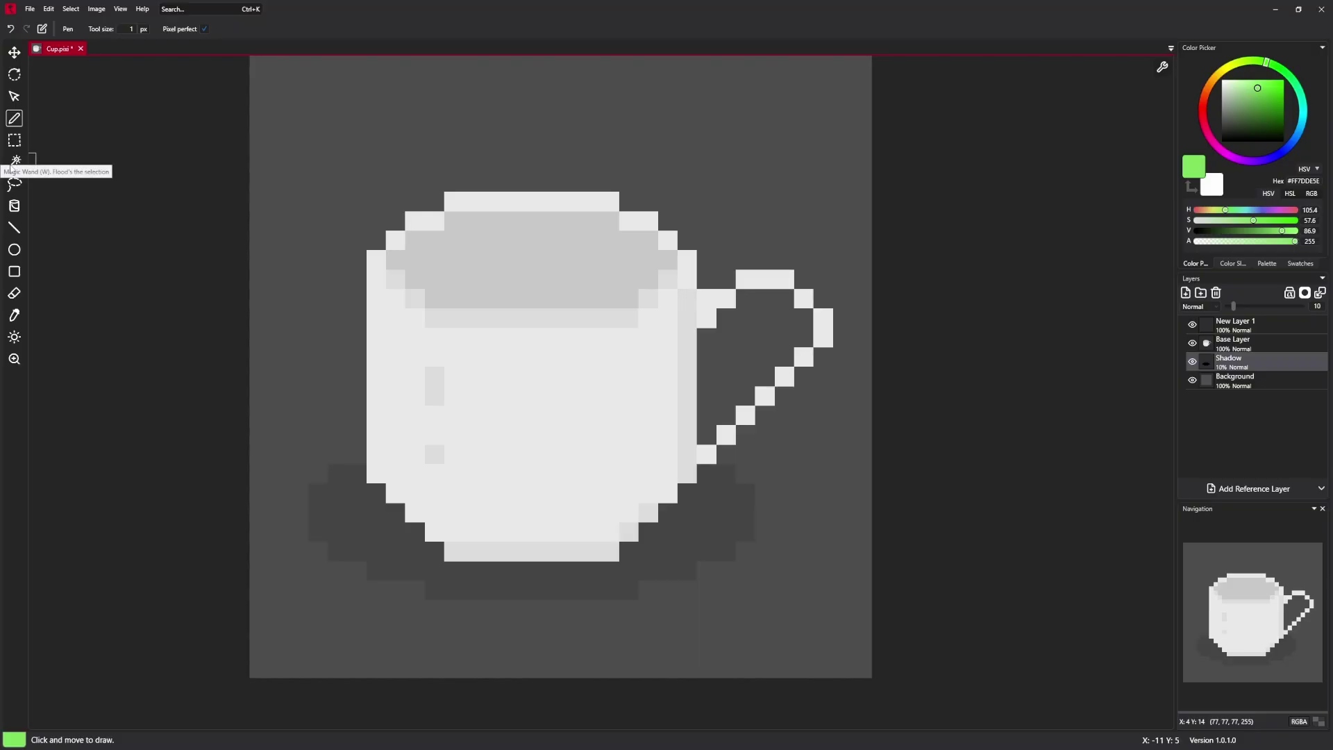
Use the Magic Wand on the Shadow layer to select the empty area around the shadow, and clear the selection.
click(13, 165)
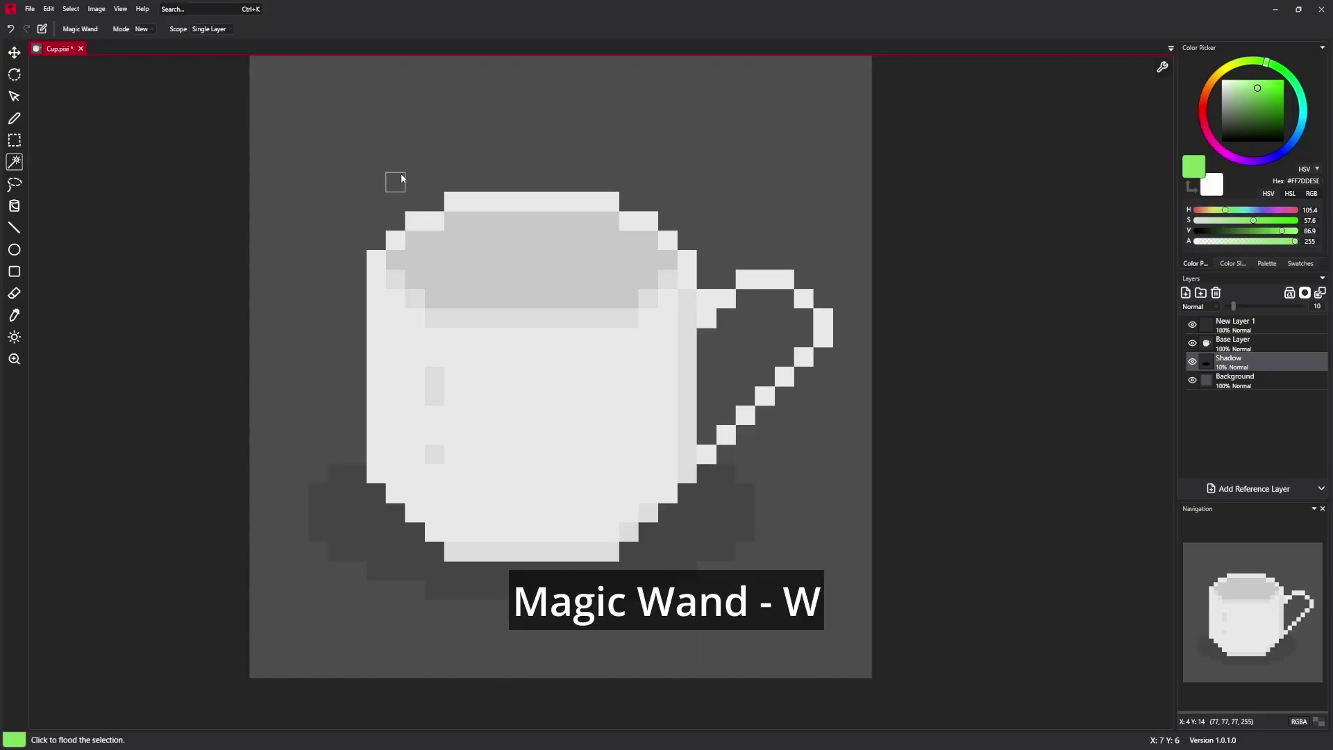
drag(396, 180, 372, 223)
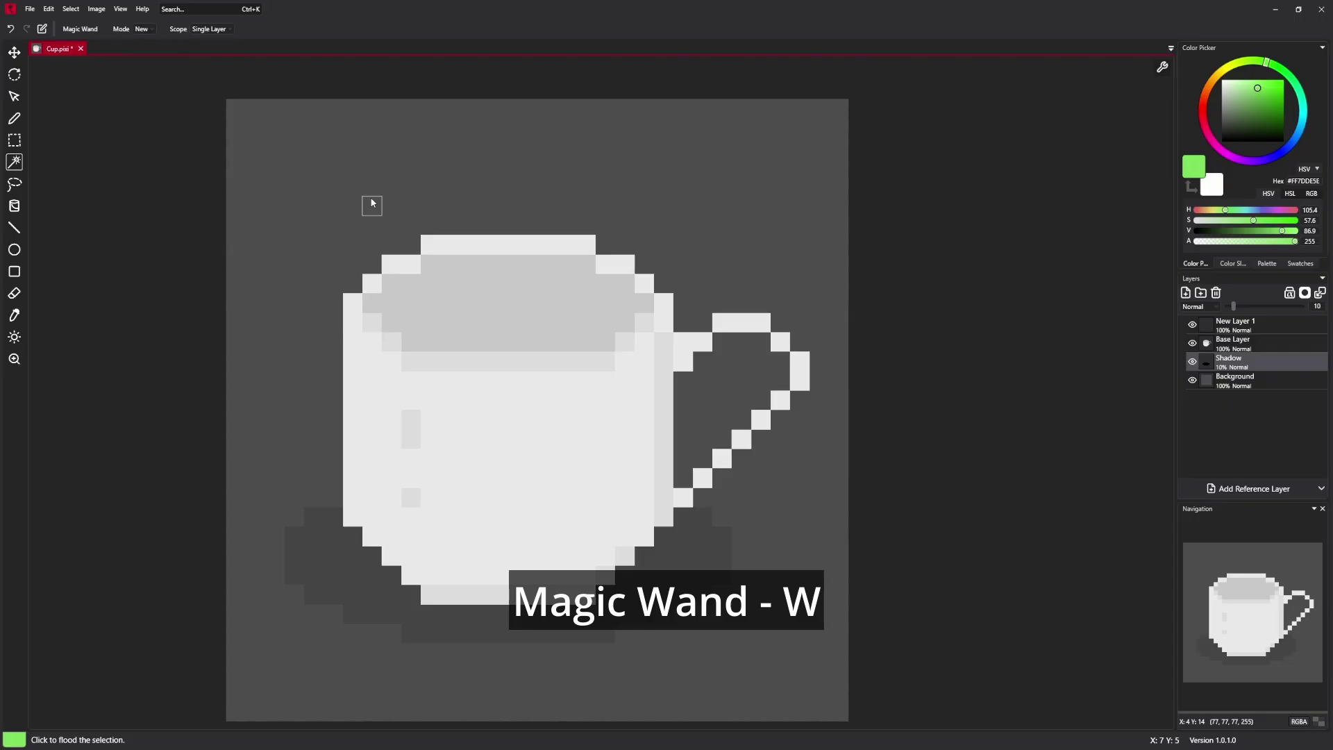
click(371, 200)
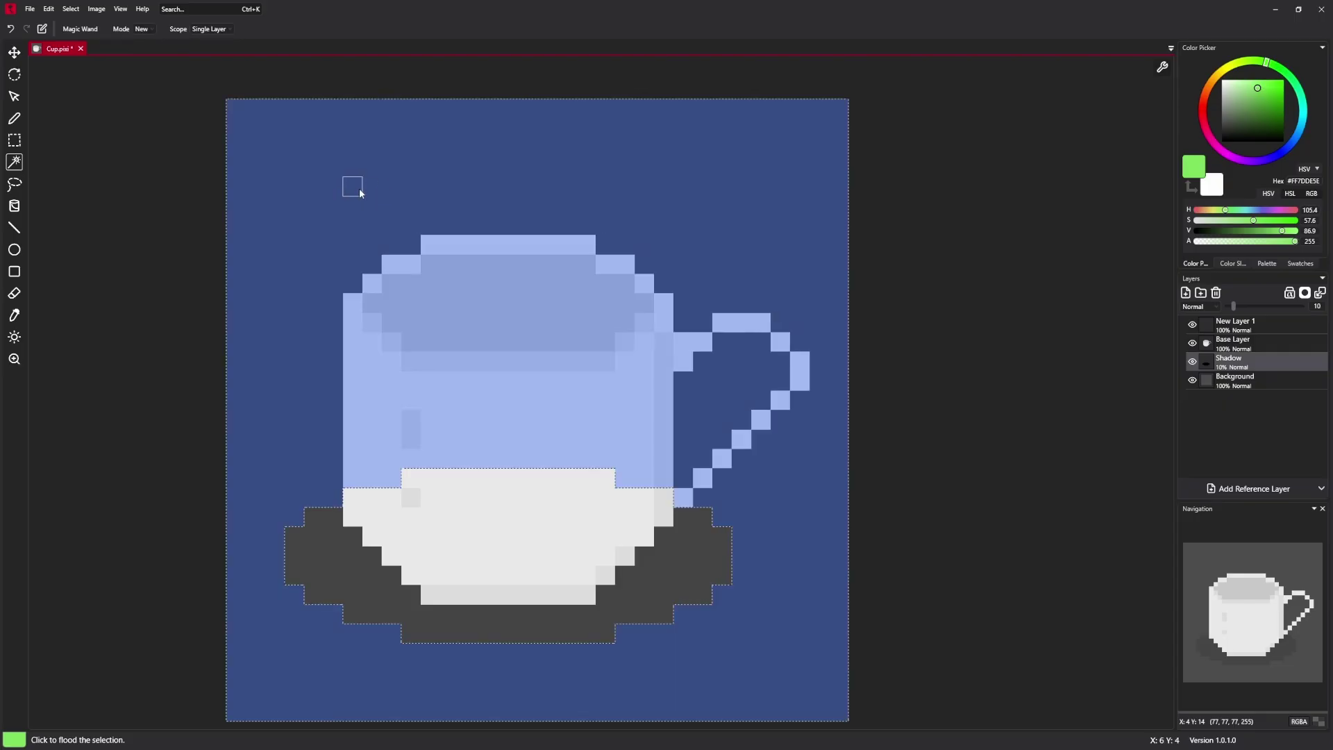
key(ctrl+d)
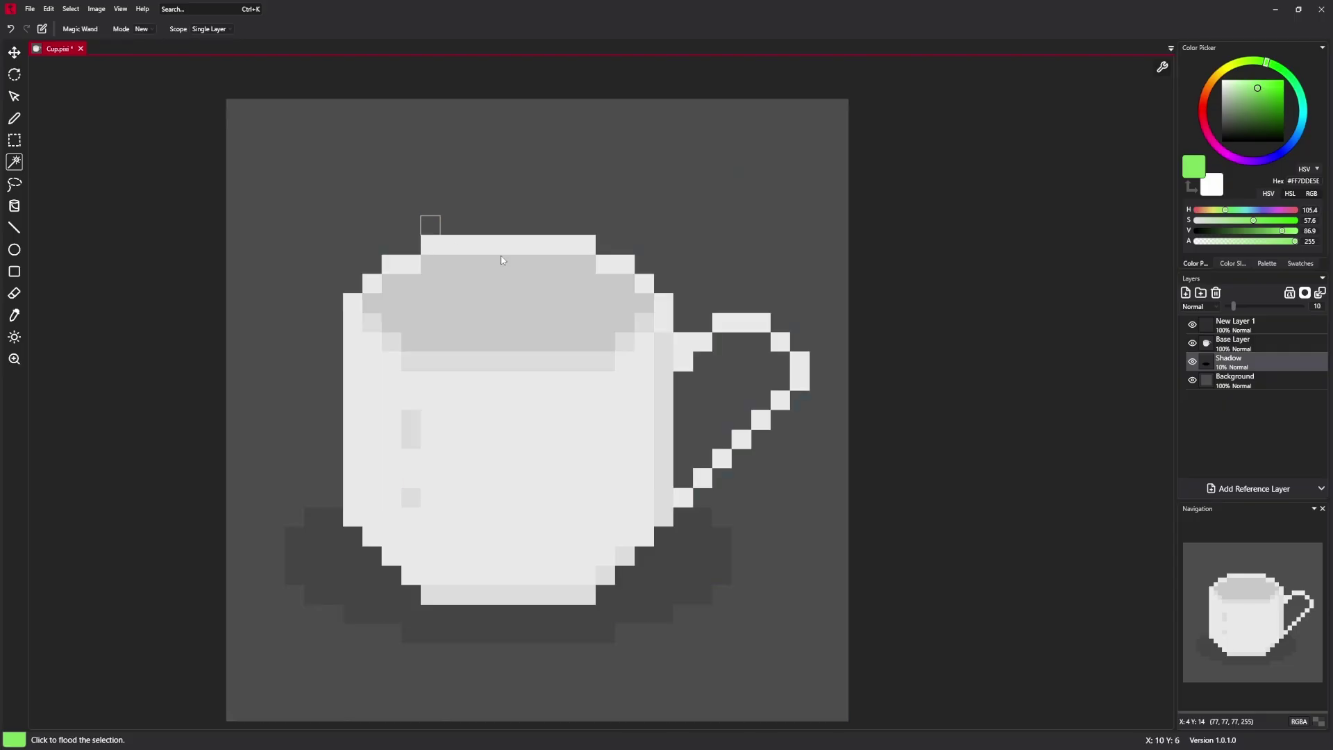
On the Base Layer, select the mug's opening, body, rim shading and side edge in turn with the Magic Wand, ending on the body.
click(1237, 347)
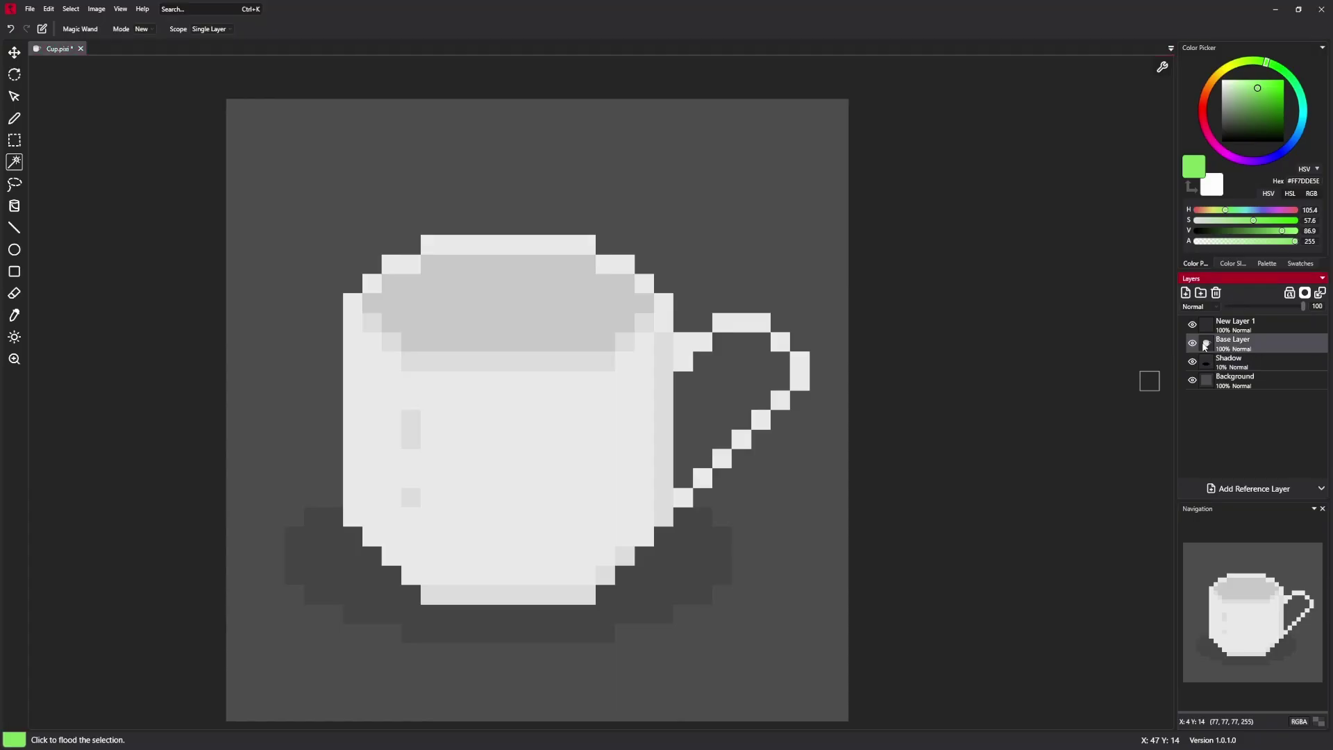
click(505, 304)
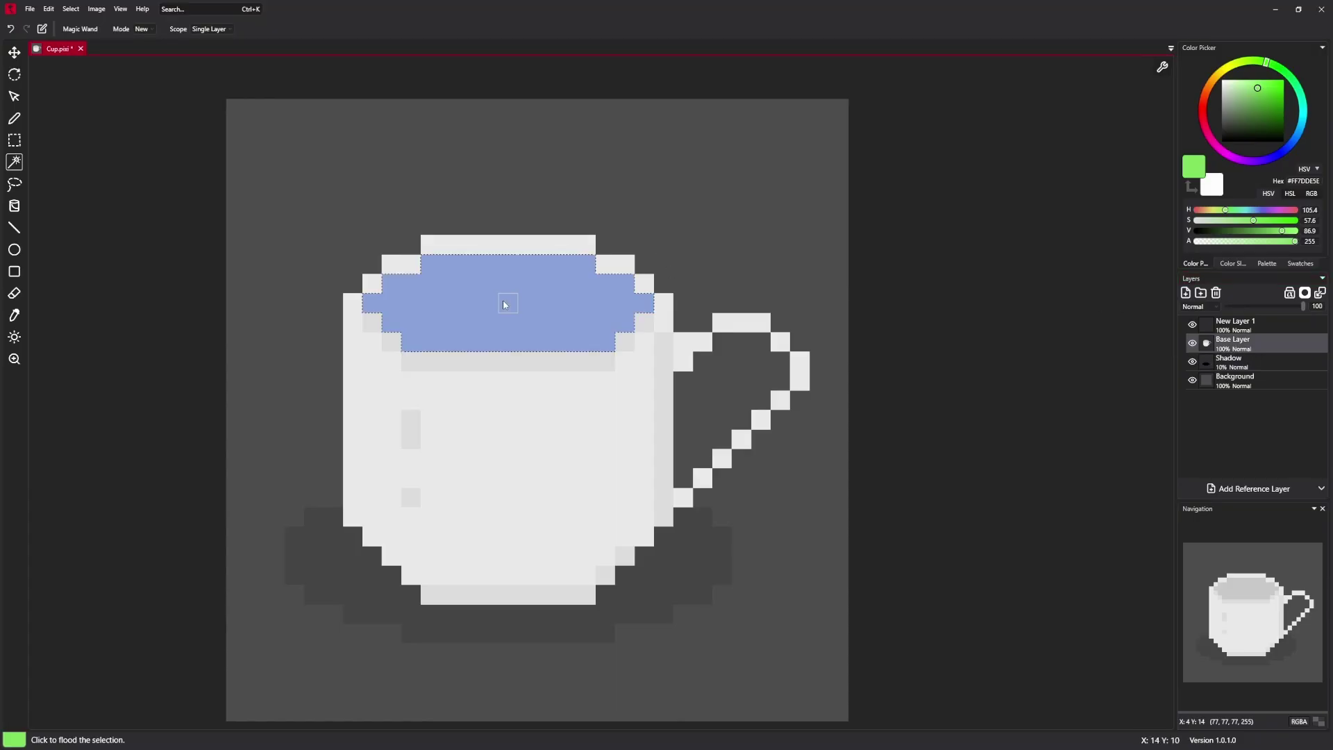
click(486, 528)
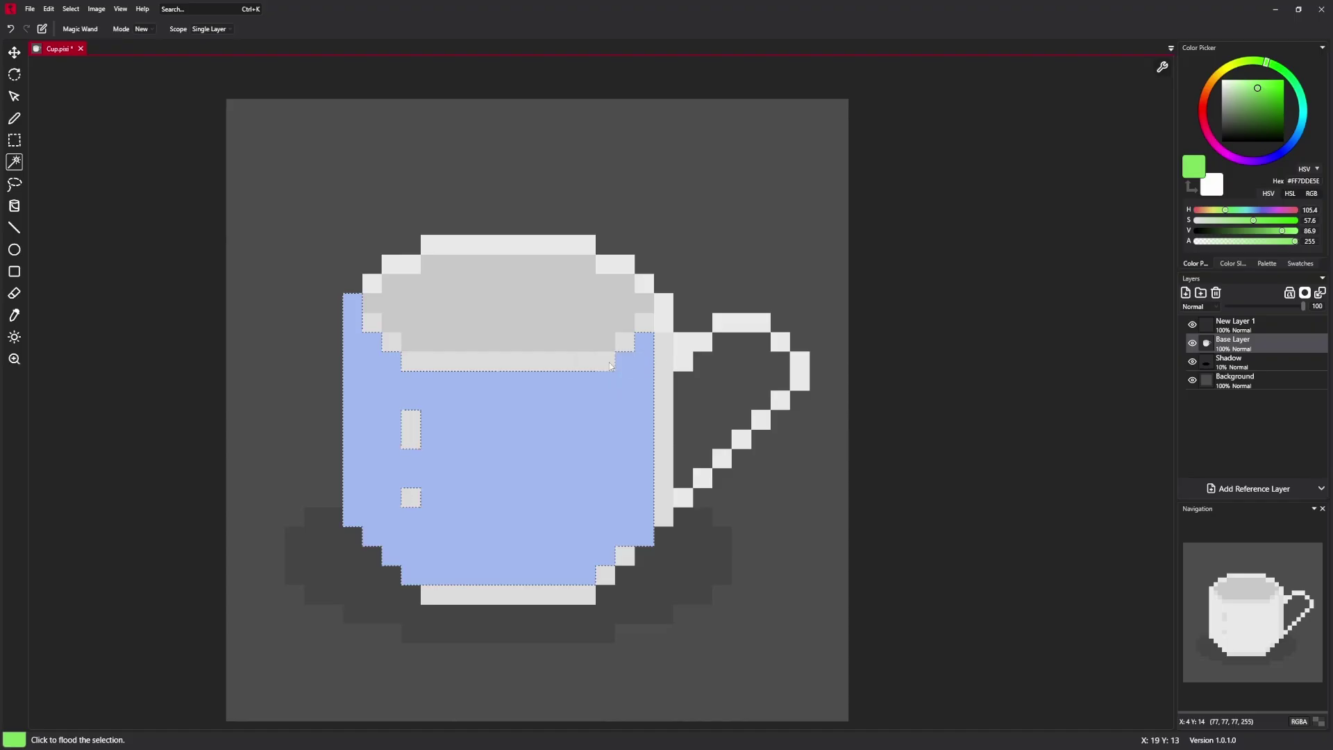
click(527, 363)
click(520, 298)
click(527, 483)
click(660, 472)
click(587, 479)
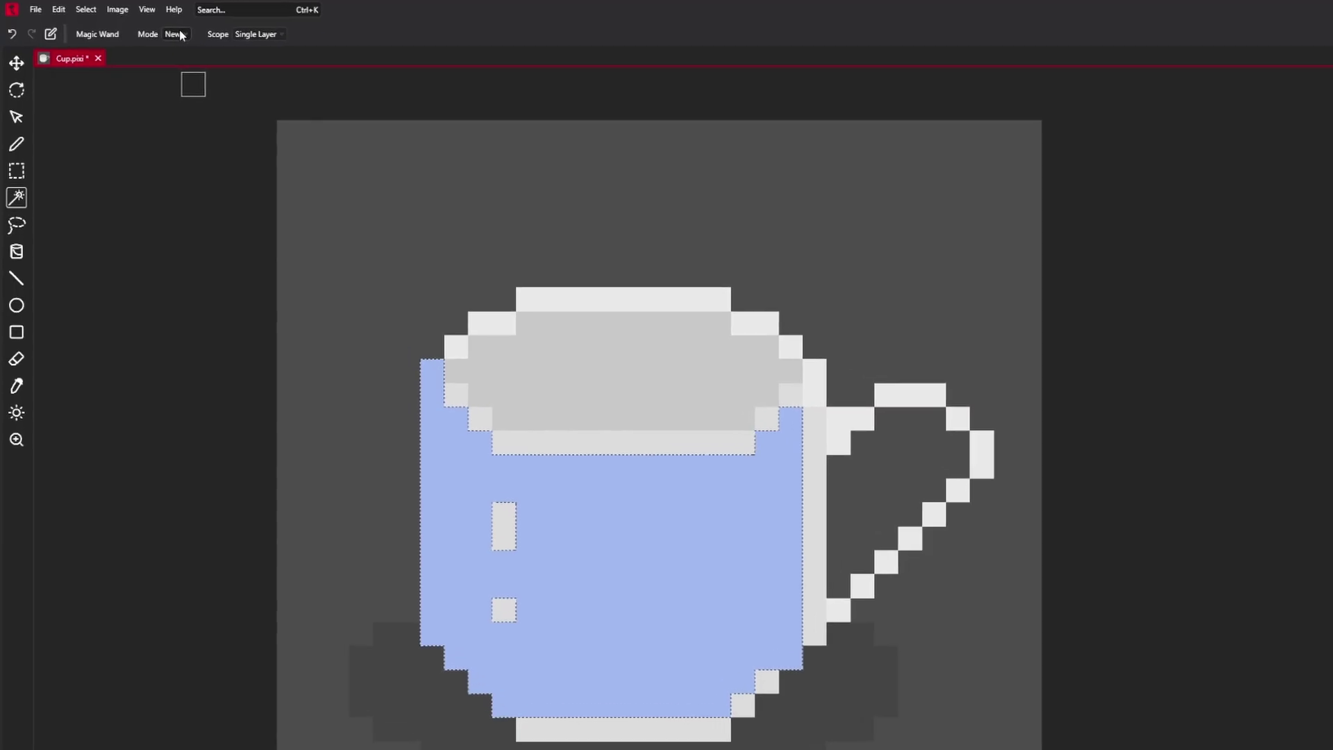
Set the Magic Wand's scope to All Layers, flood-select the backdrop, handle pixels and body details in turn, and clear the selection.
click(142, 28)
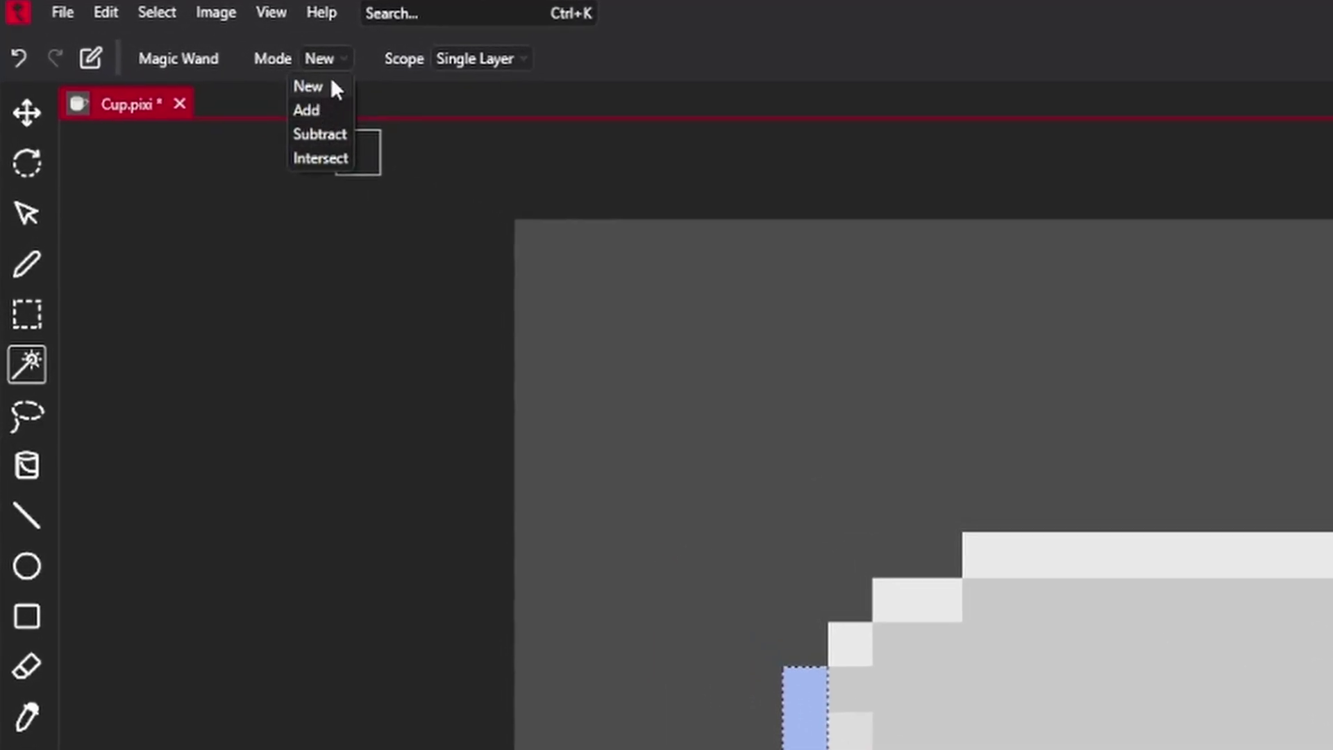
click(439, 69)
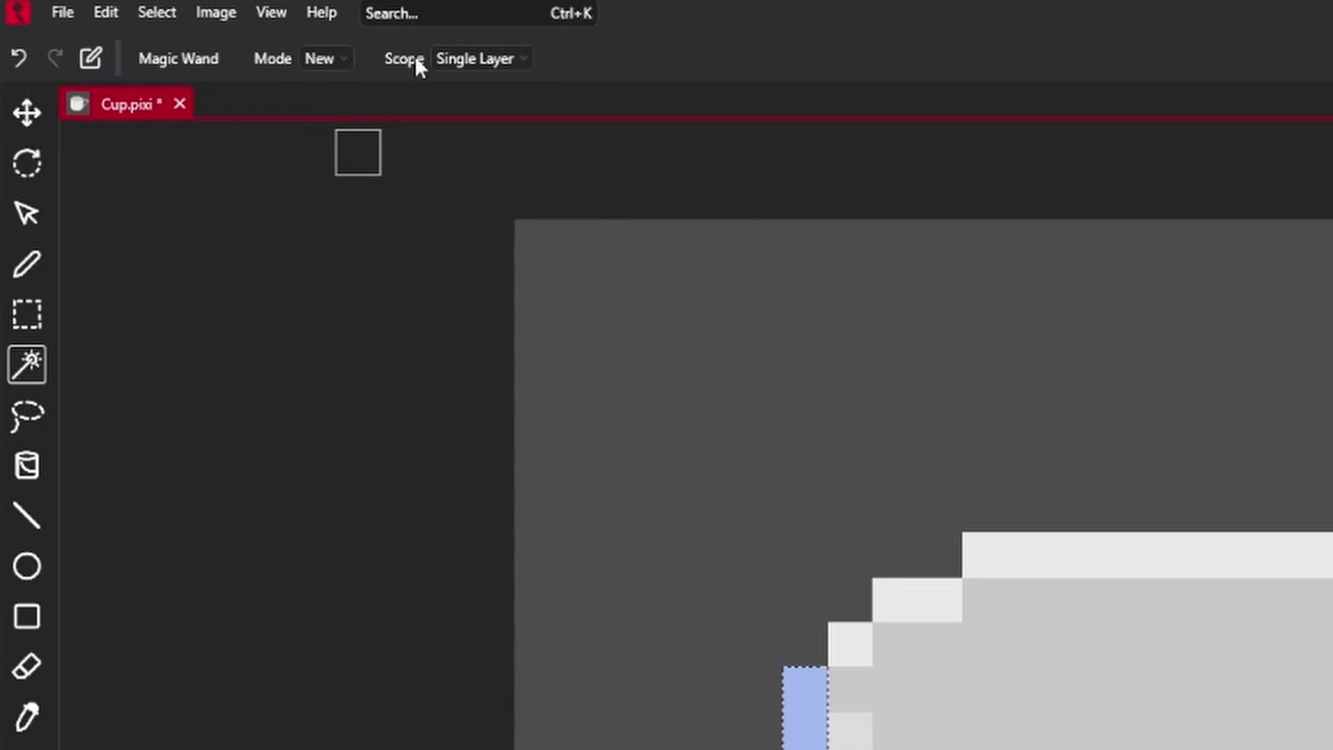
click(473, 63)
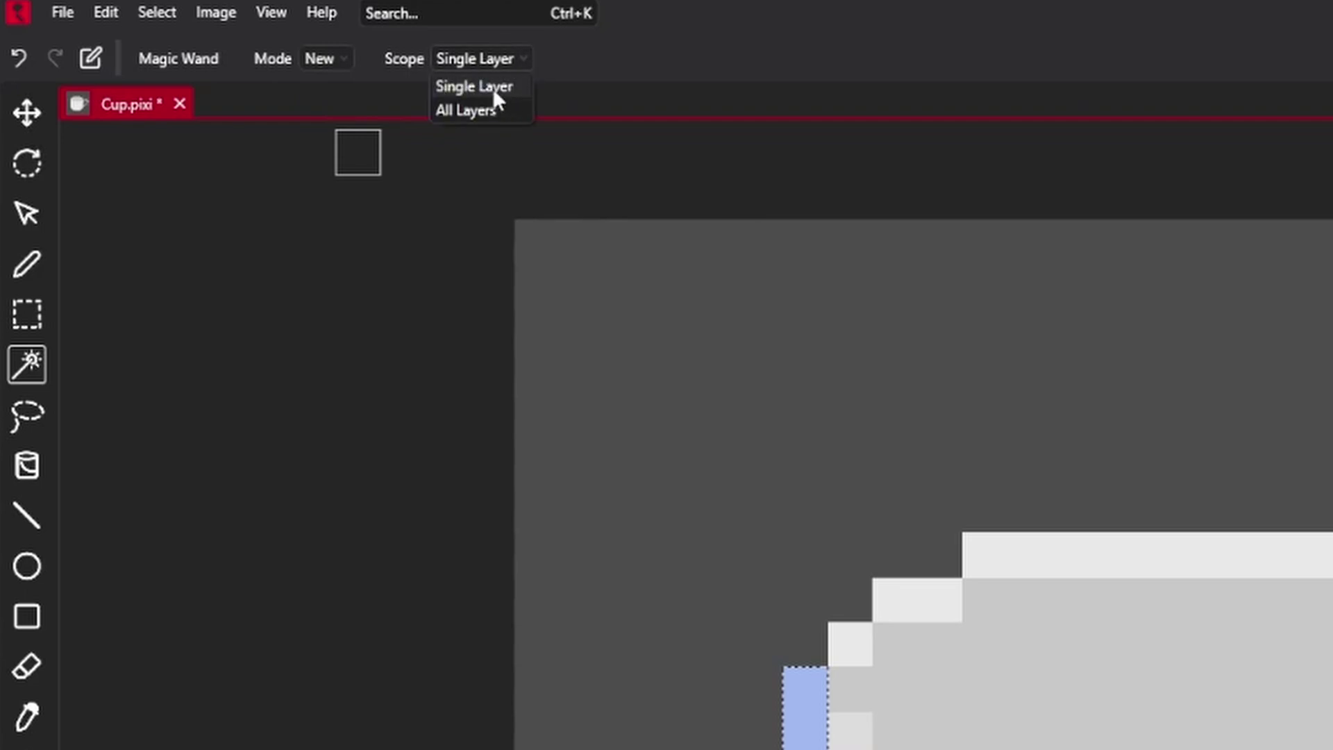
click(482, 108)
click(848, 435)
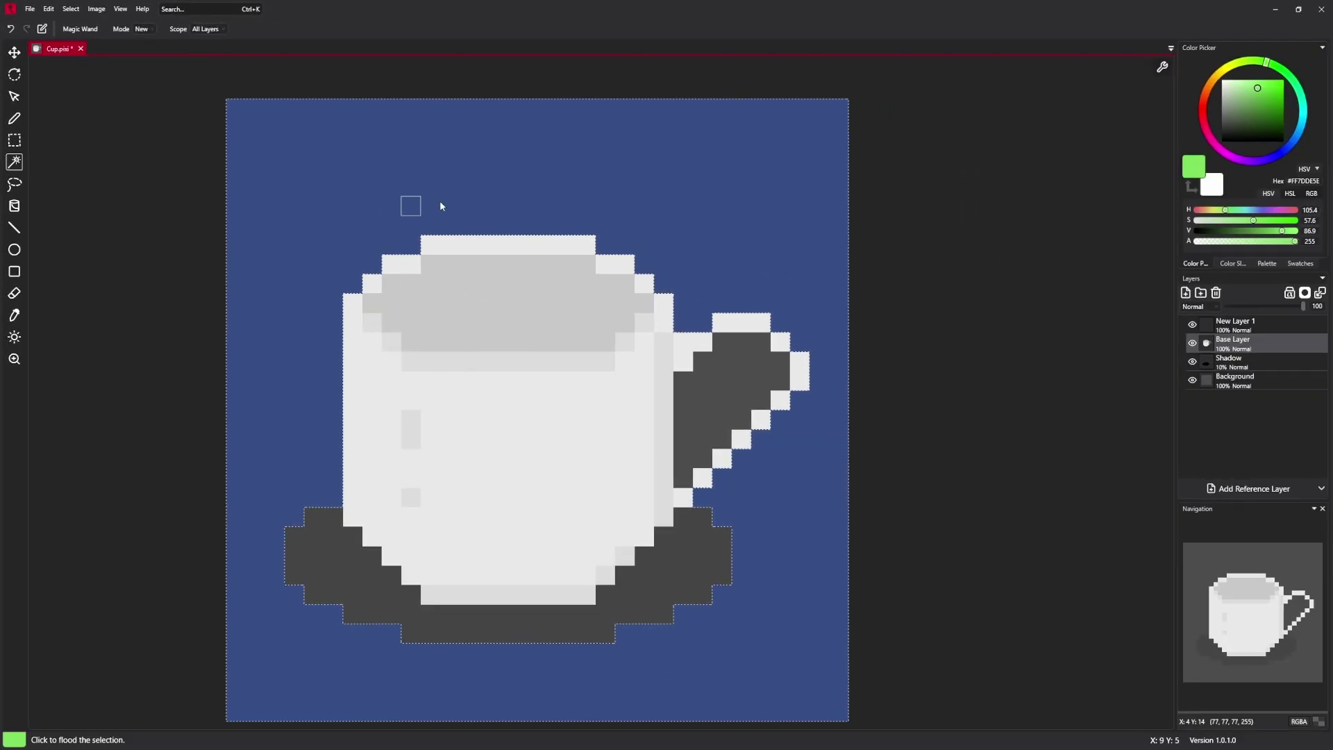
click(702, 439)
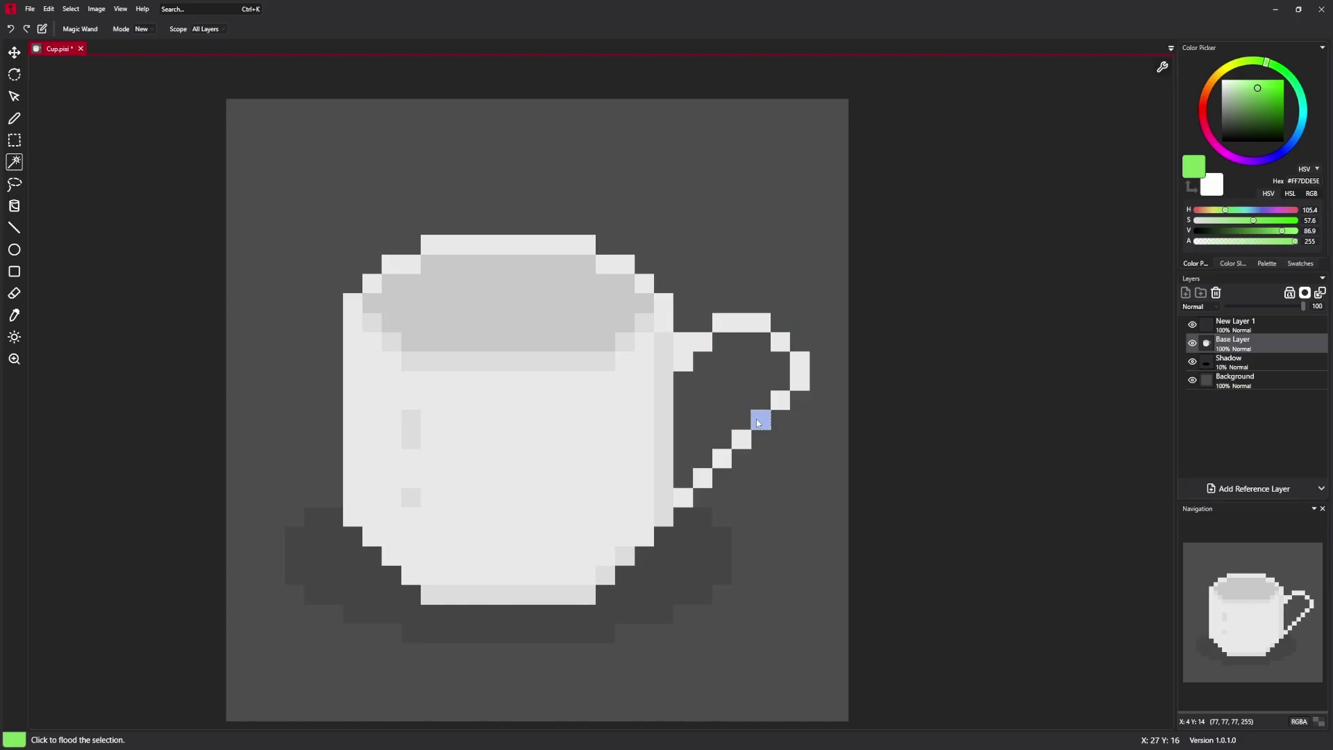
click(638, 446)
click(418, 430)
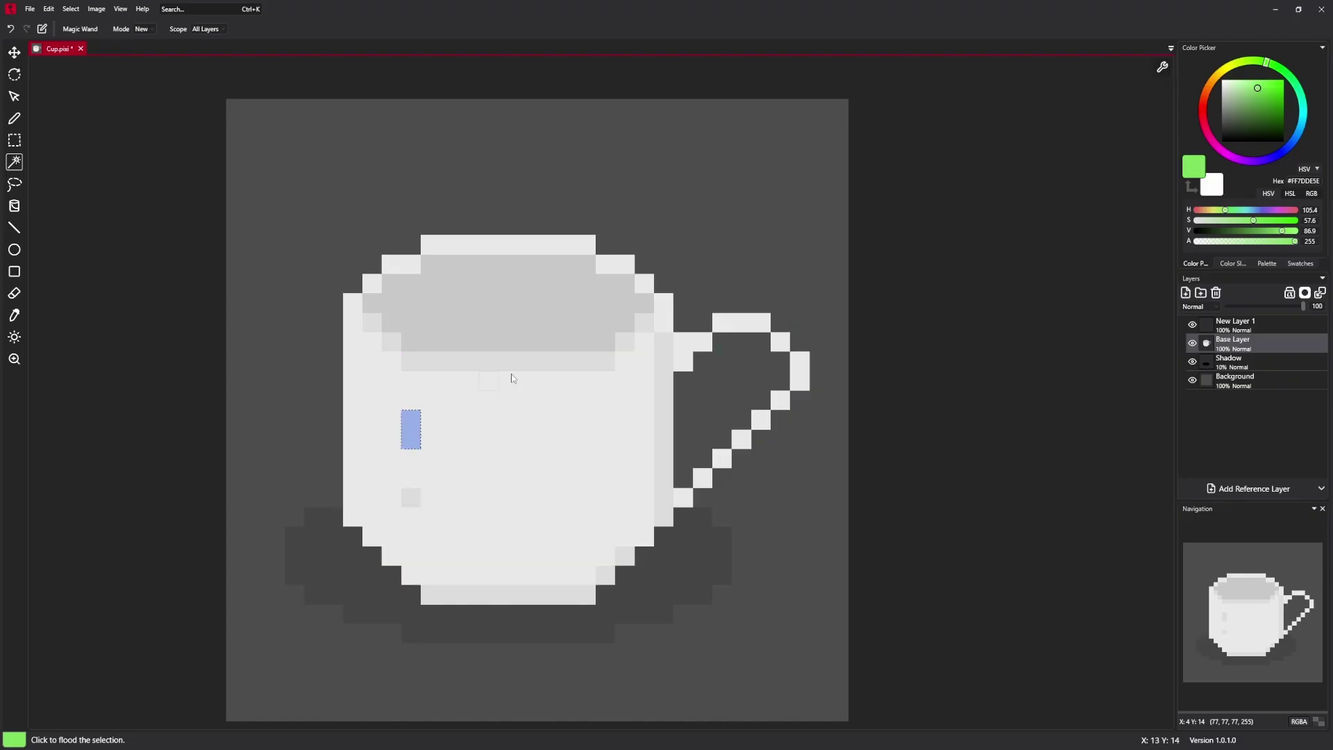
key(ctrl+d)
Set the Magic Wand's scope back to Single Layer, flood-select the Background layer's fill, and clear the selection.
click(204, 30)
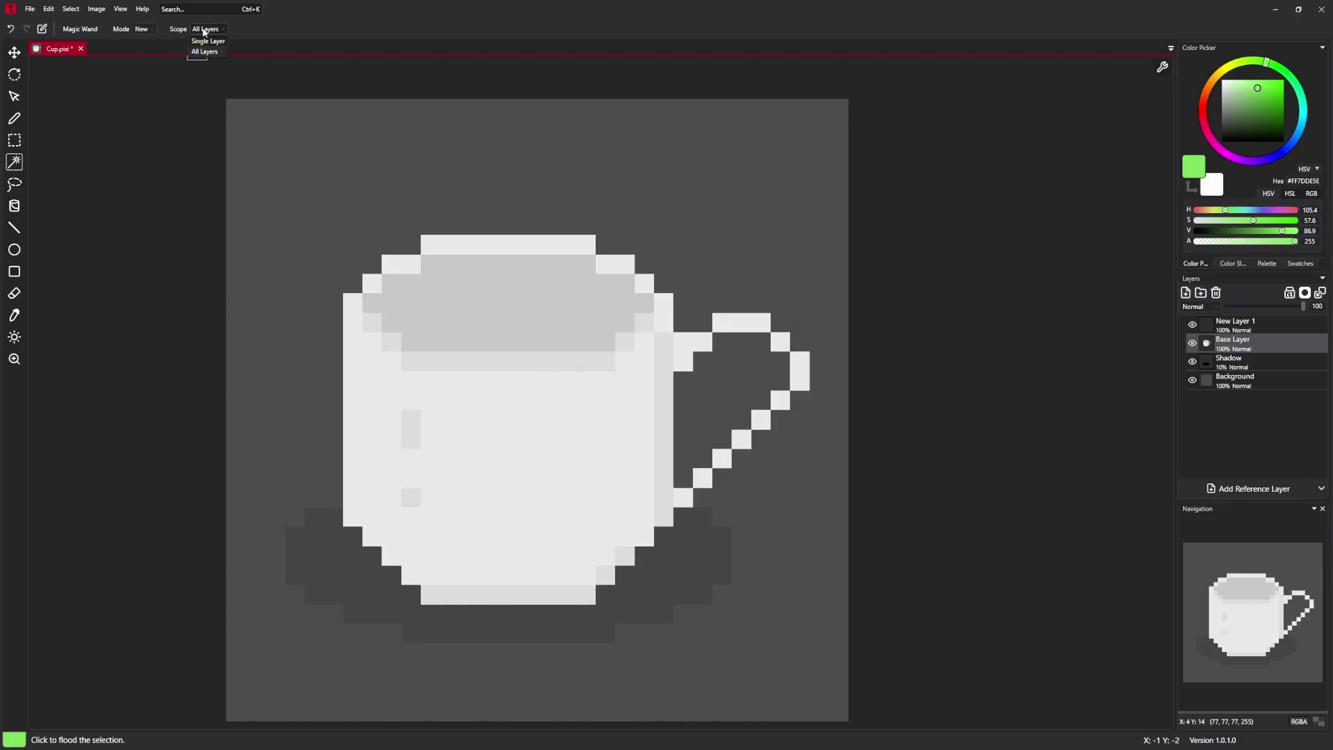
click(206, 42)
click(1239, 379)
click(765, 227)
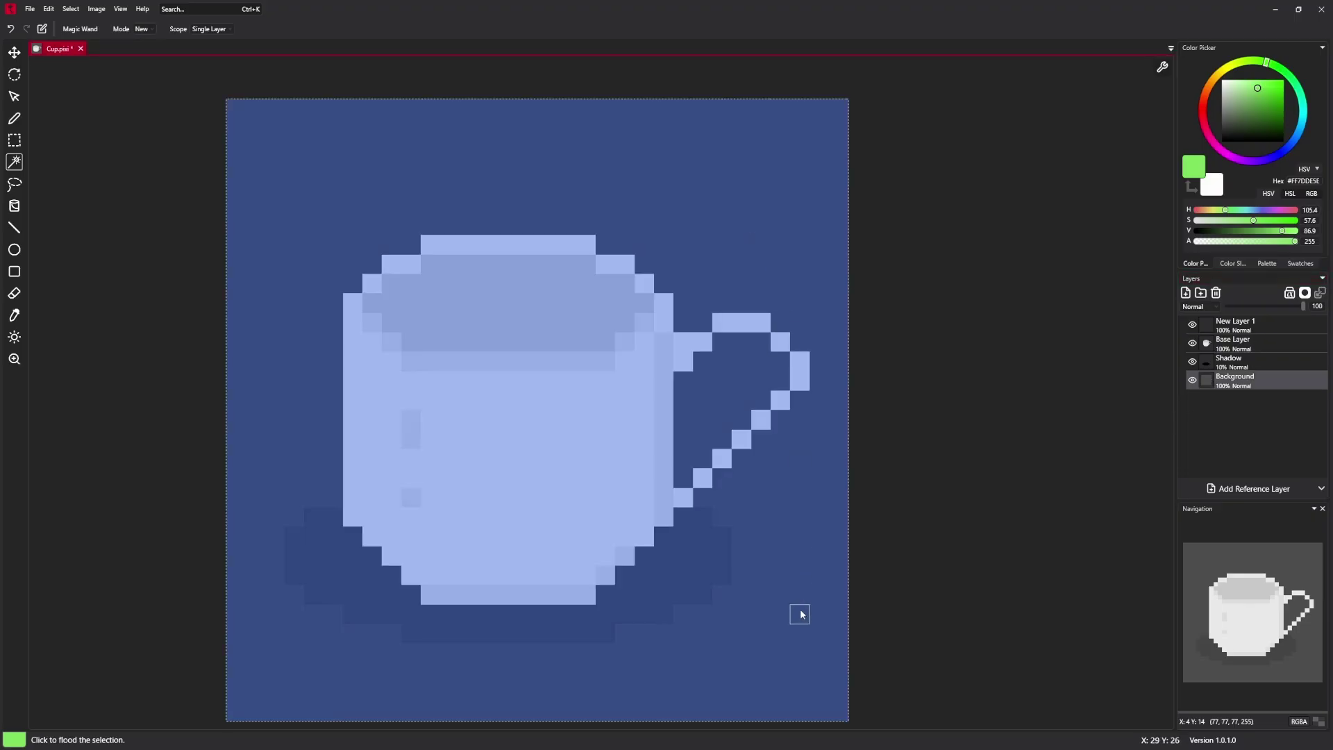
key(ctrl+d)
Test Magic Wand selections on the mug's body and beside its handle, clear the selection, and make the Background layer active.
ctrl+click(1260, 361)
ctrl+click(1258, 343)
click(618, 452)
click(764, 496)
key(ctrl+d)
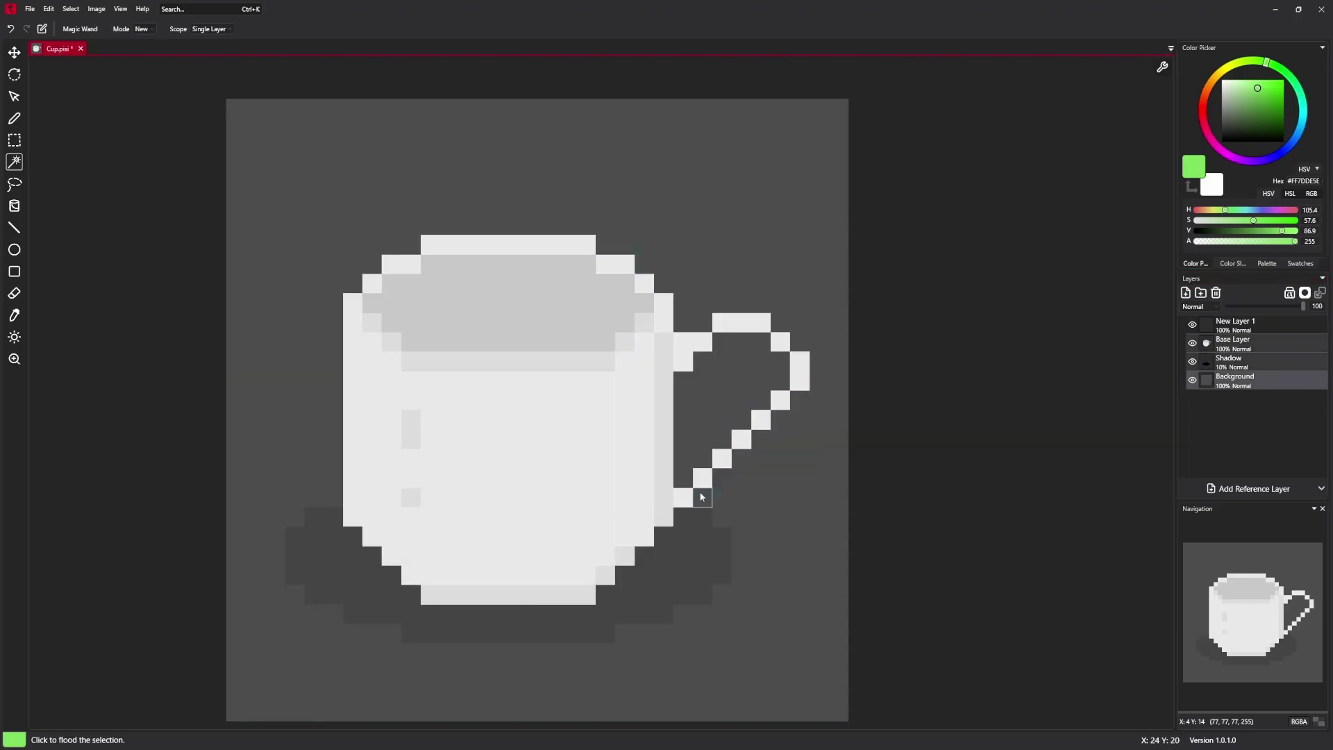
click(1224, 388)
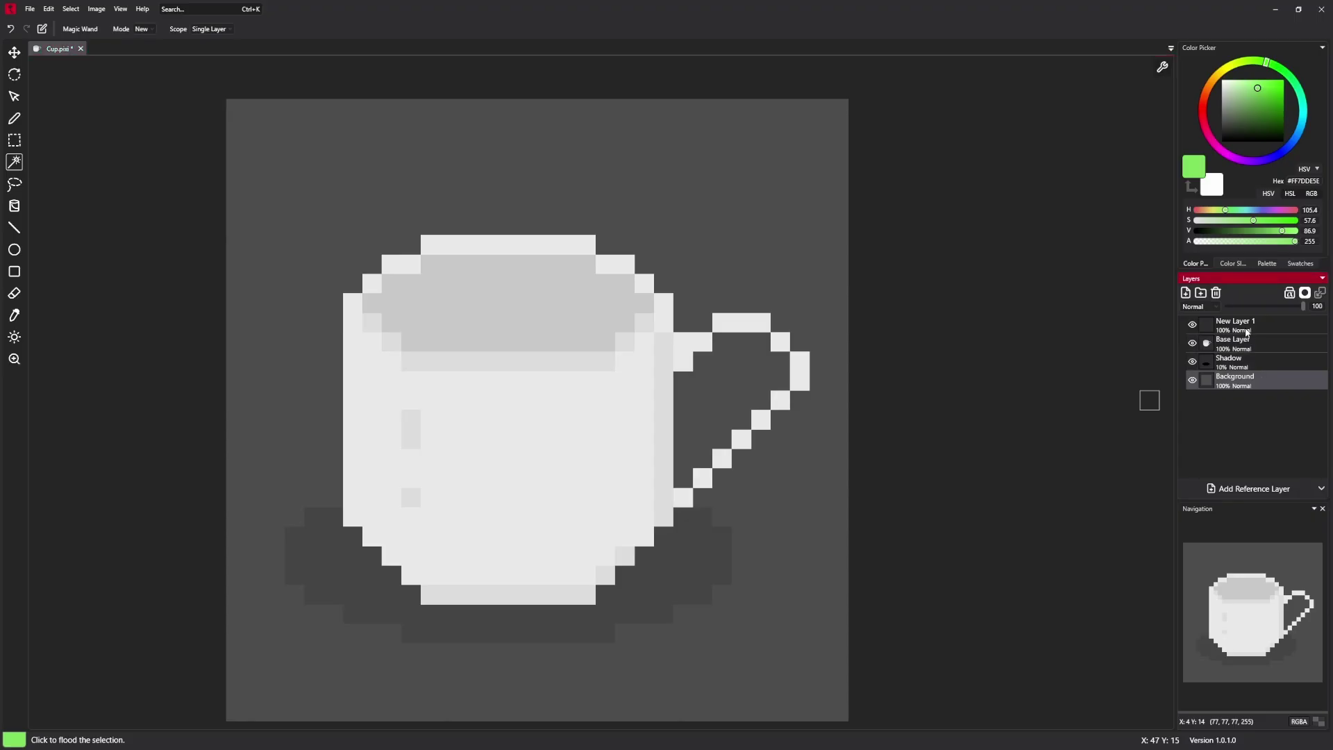
With the Shadow and Base Layer selected together, test Magic Wand selections on the shadow, mug body and backdrop, and clear the selection.
click(1238, 366)
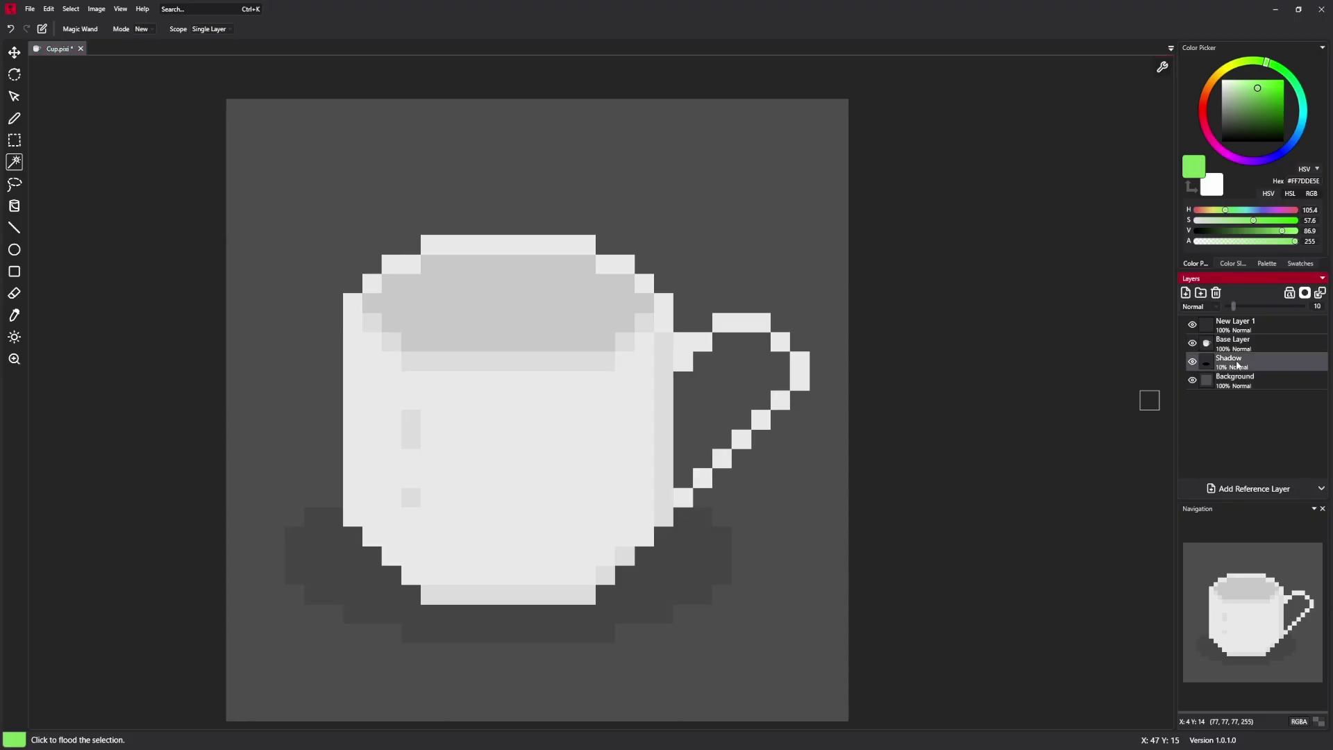
ctrl+click(1236, 351)
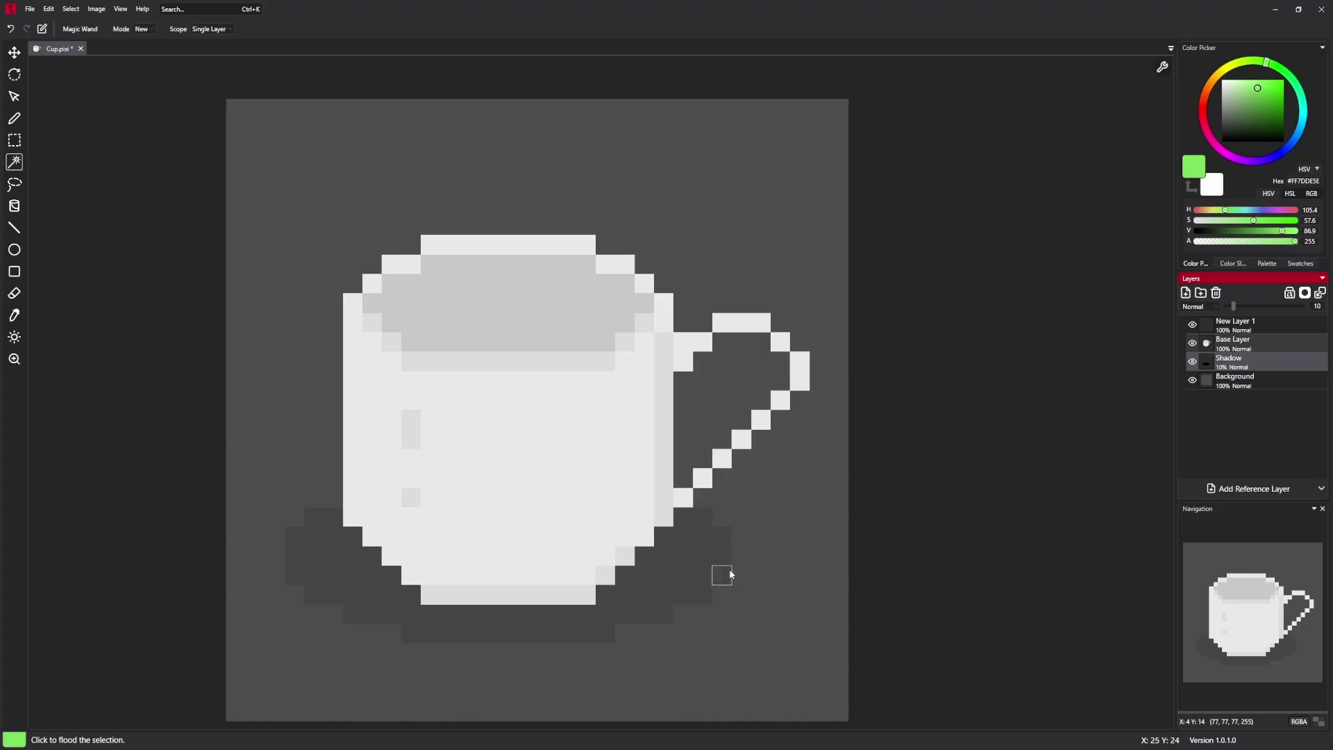
click(691, 568)
click(565, 557)
click(565, 607)
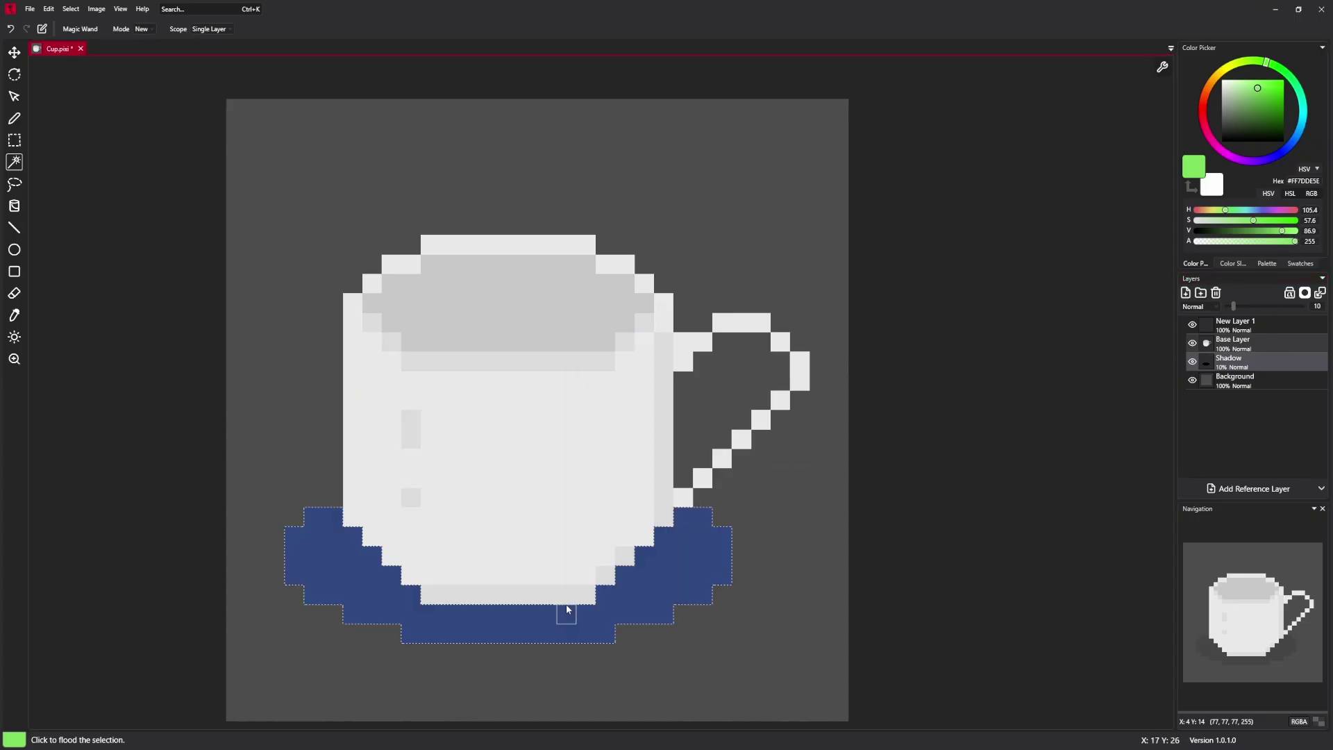
click(566, 594)
click(569, 575)
click(809, 521)
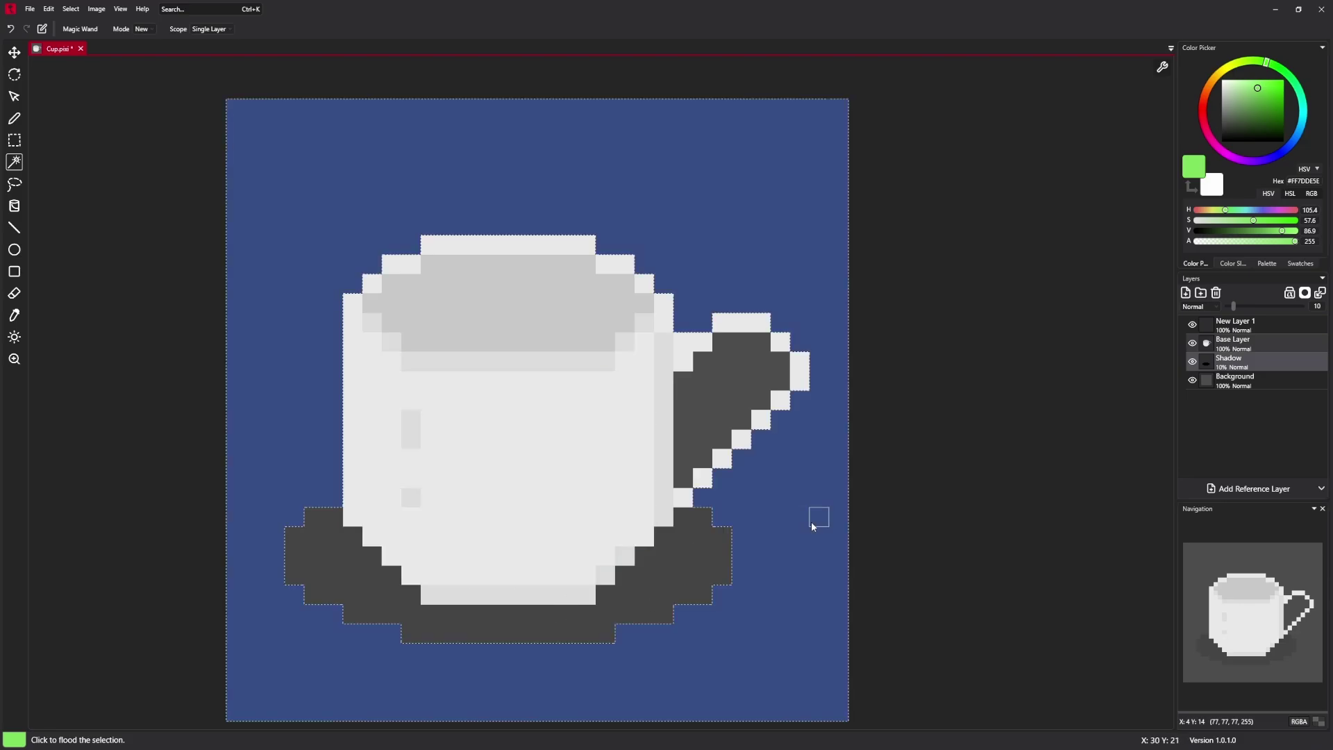
key(ctrl+d)
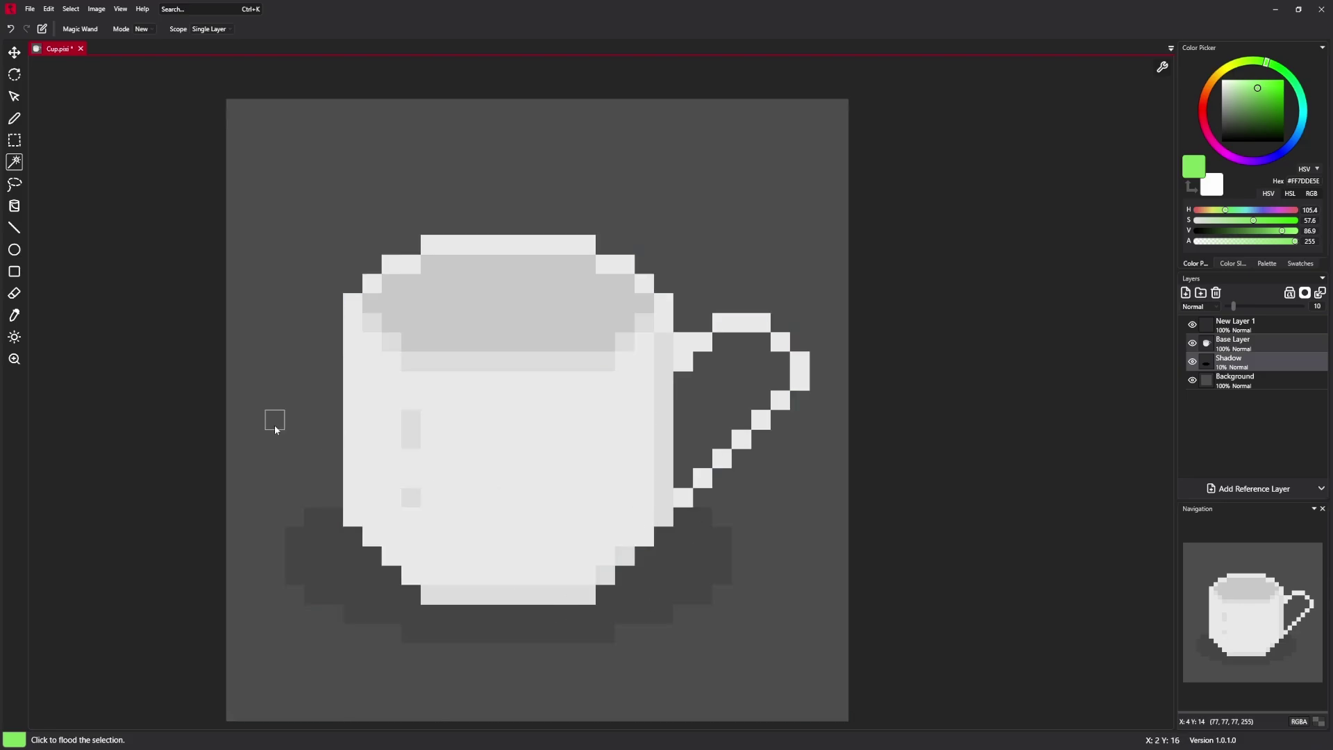
Make a freehand Lasso selection around most of the mug, review the selection modes keeping New, and clear the selection.
click(14, 185)
mouse_move(555, 159)
mouse_down()
mouse_move(264, 198)
mouse_move(228, 265)
mouse_move(297, 382)
mouse_move(357, 627)
mouse_move(558, 680)
mouse_move(715, 672)
mouse_move(802, 595)
mouse_move(773, 518)
mouse_move(727, 460)
mouse_move(646, 434)
mouse_move(616, 376)
mouse_move(710, 220)
mouse_move(682, 141)
mouse_move(594, 102)
mouse_up()
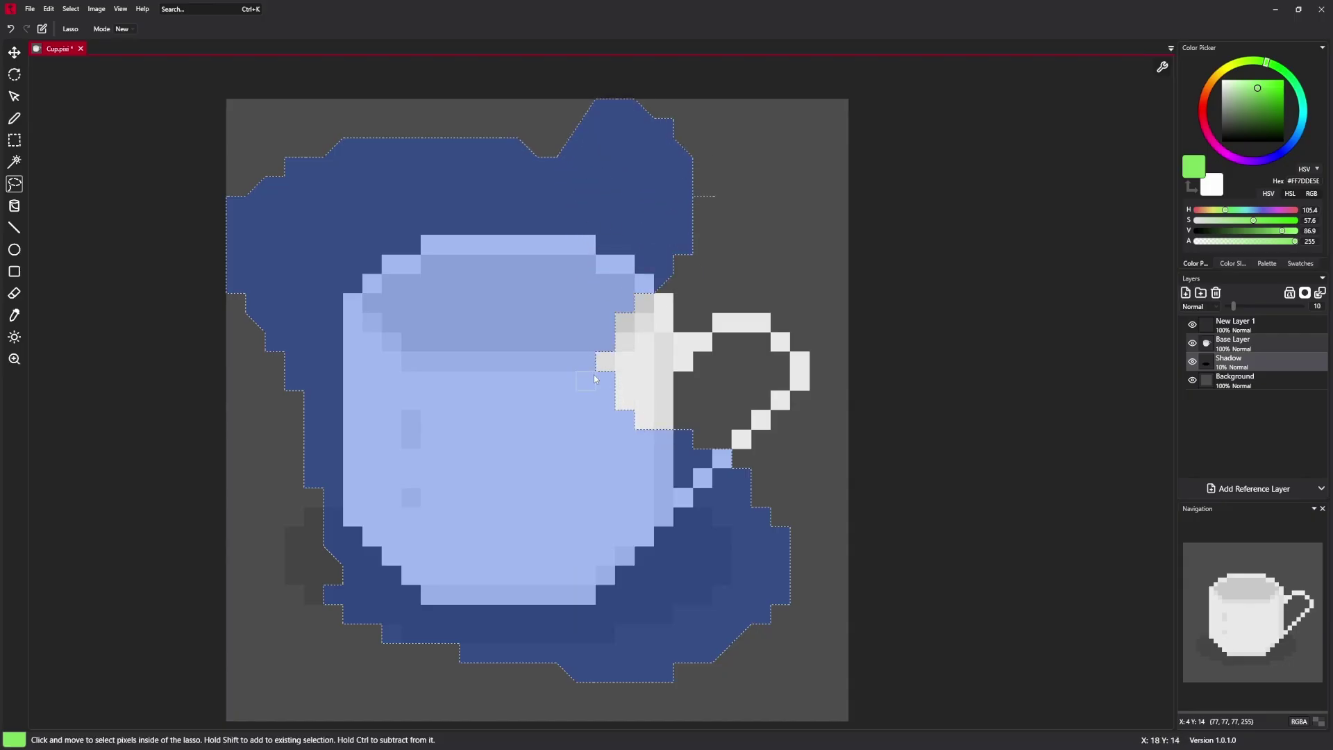
click(127, 29)
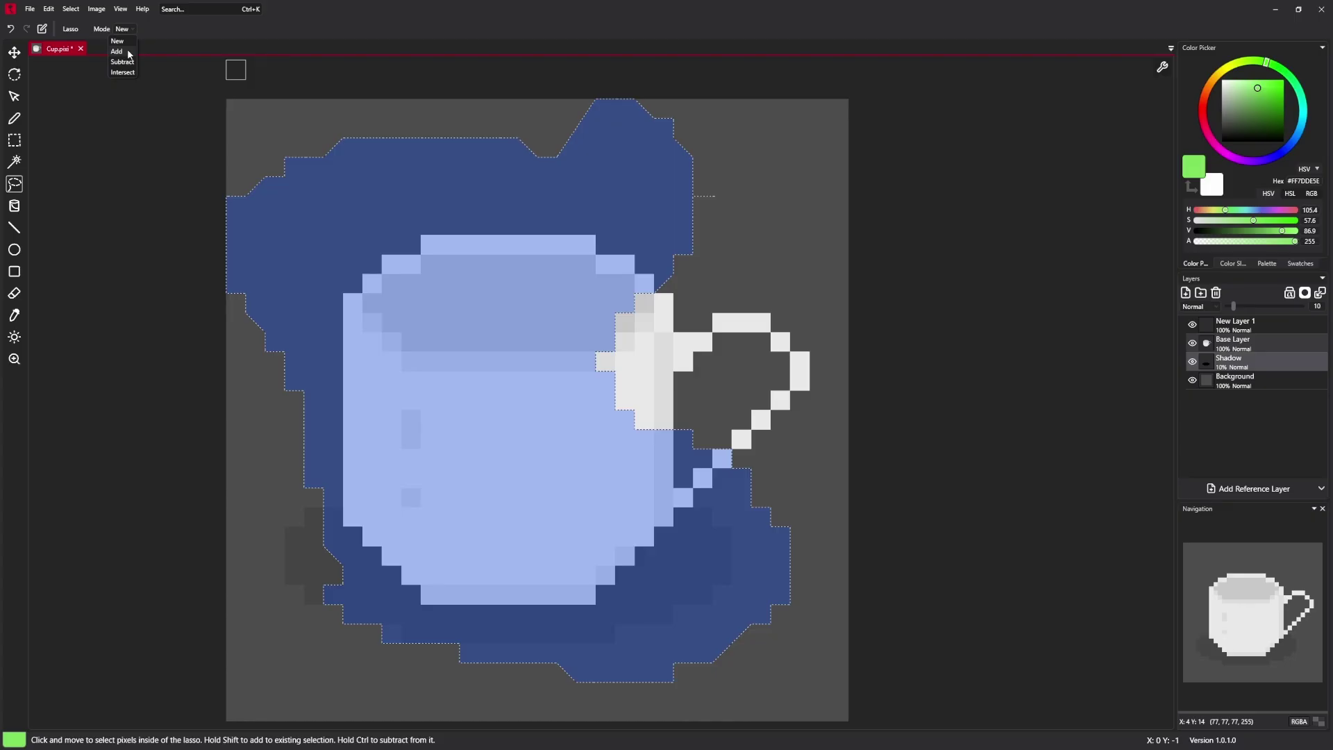
click(130, 39)
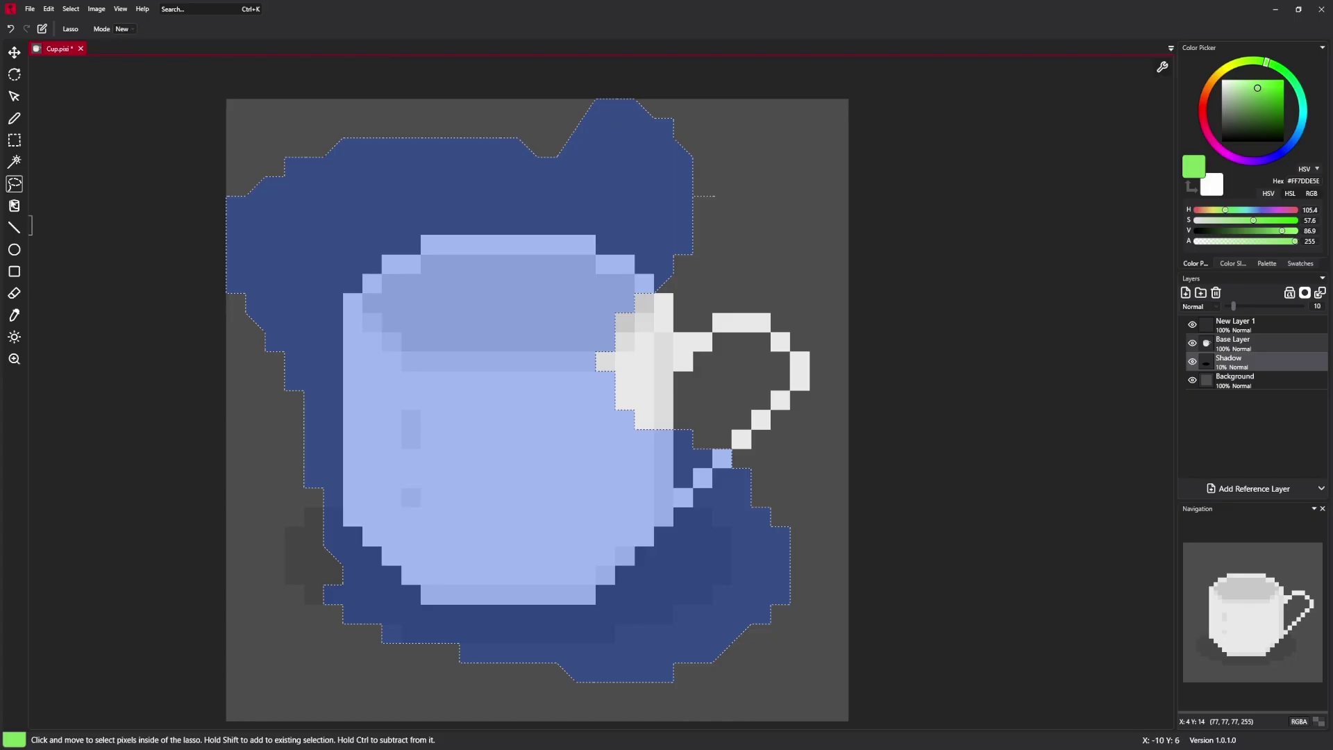
key(ctrl+d)
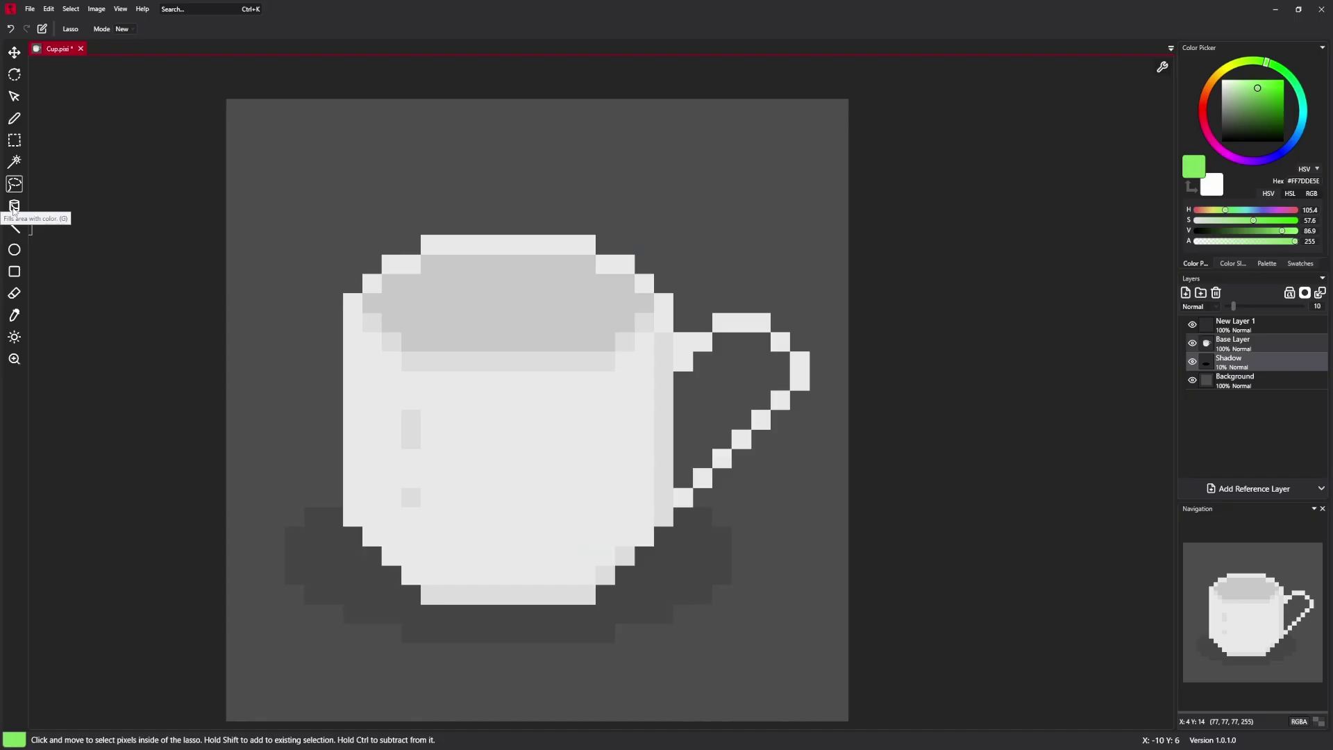
Activate Flood Fill, make only the Base Layer active, and set the primary colour to blue #FF5EA3DE.
click(14, 207)
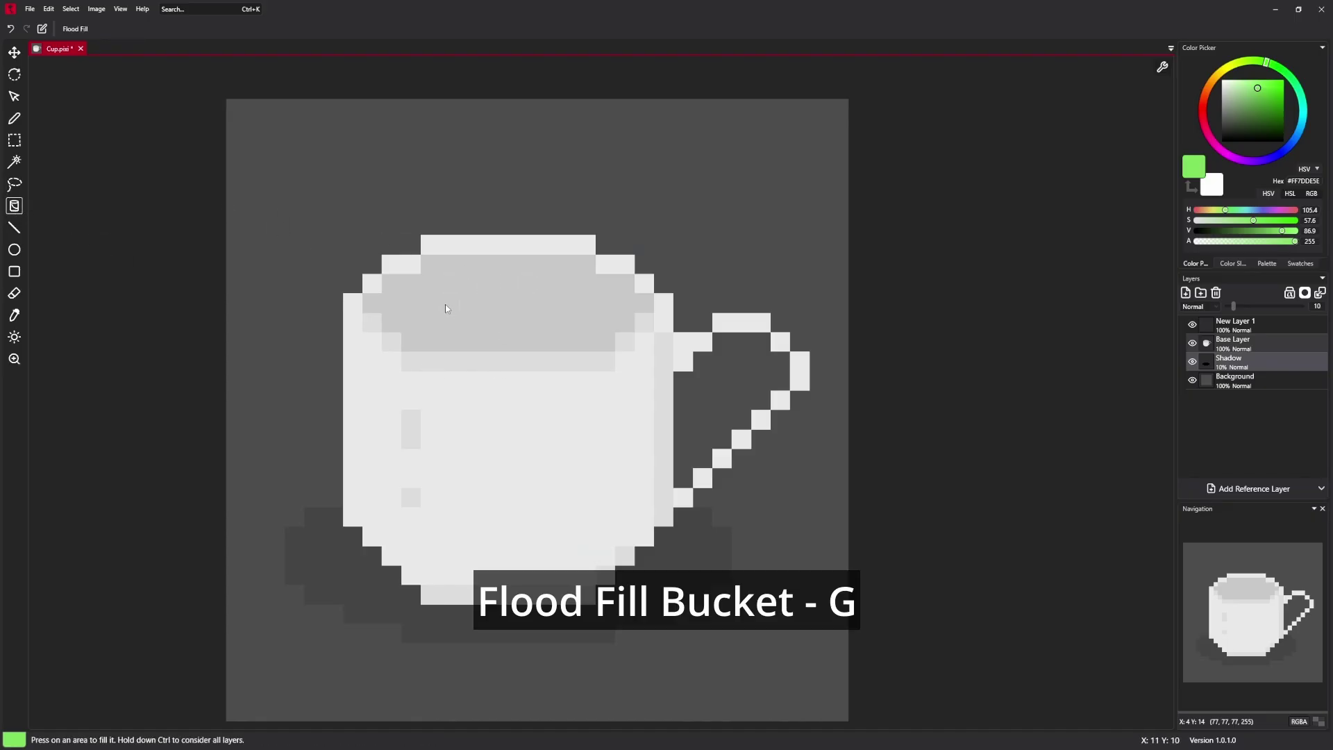
key(ctrl)
click(1237, 344)
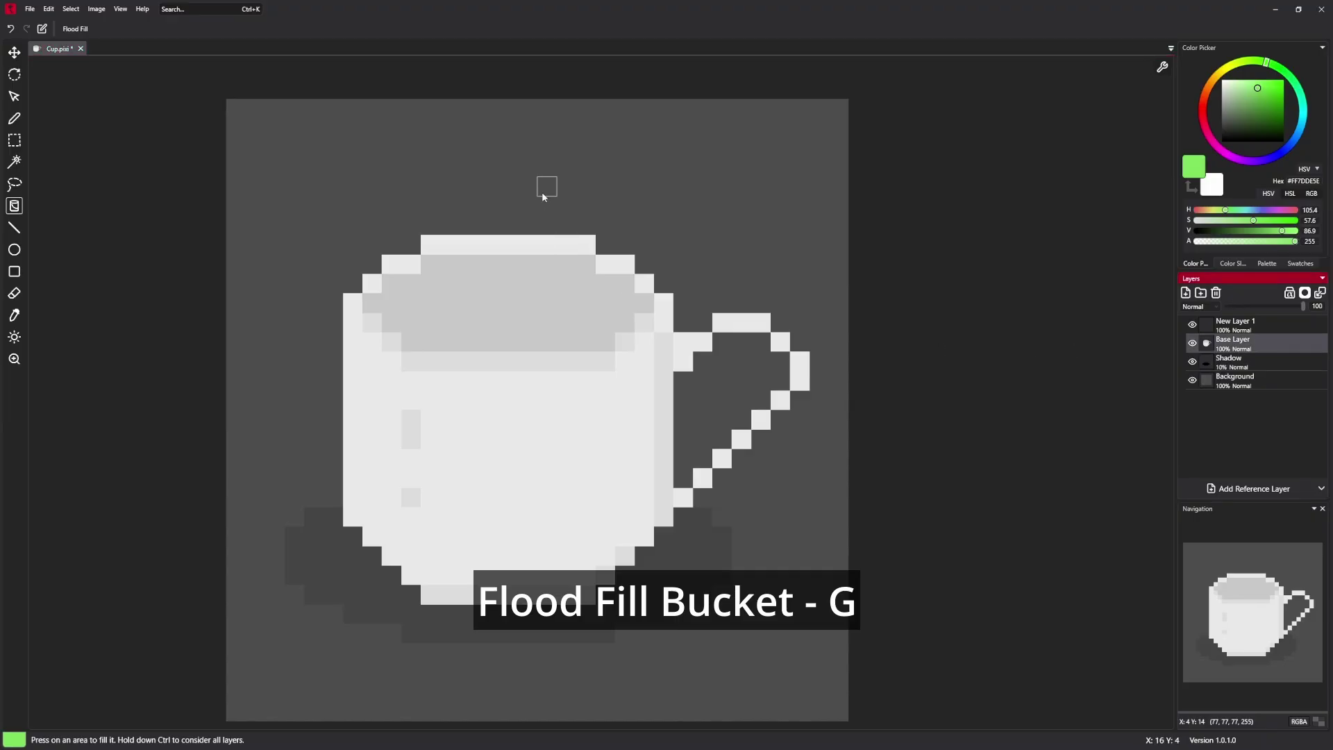
drag(1286, 161, 1297, 134)
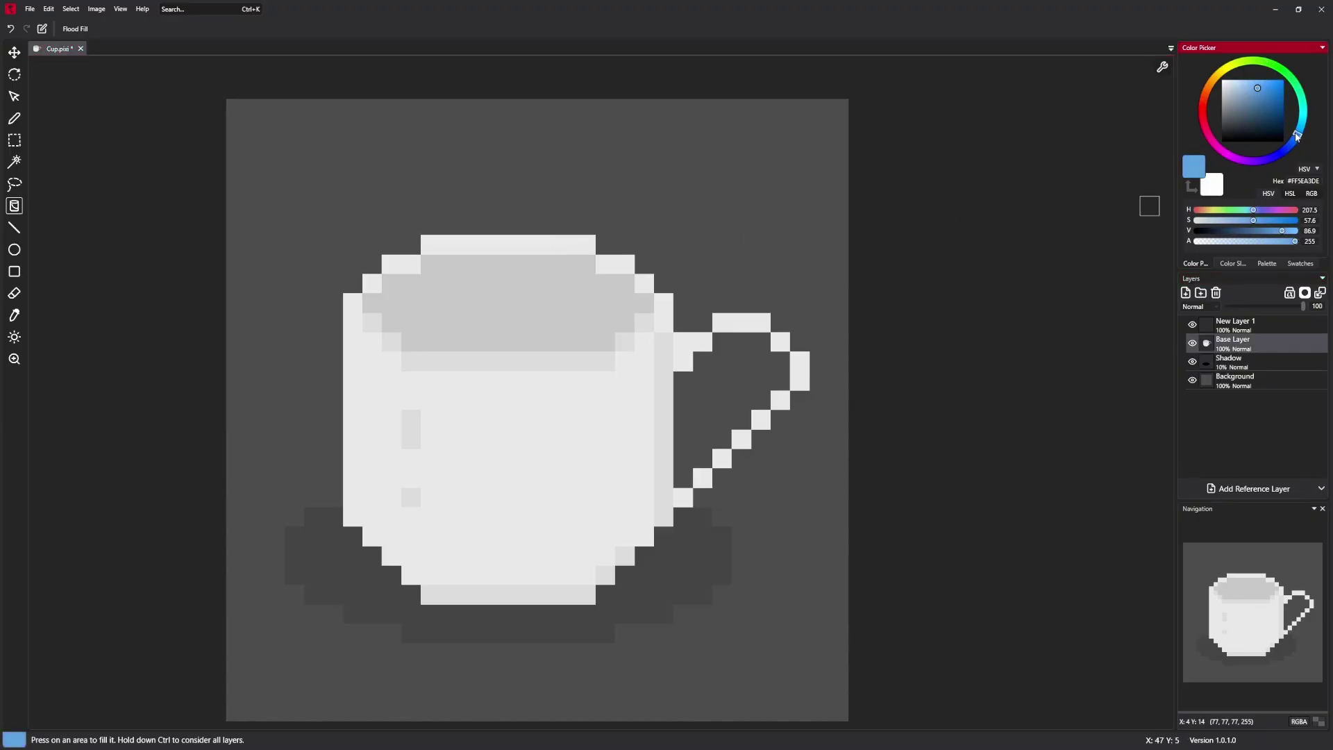
Test blue flood fills on the Base Layer's empty surroundings, the mug's body and its opening, undoing each fill.
click(598, 196)
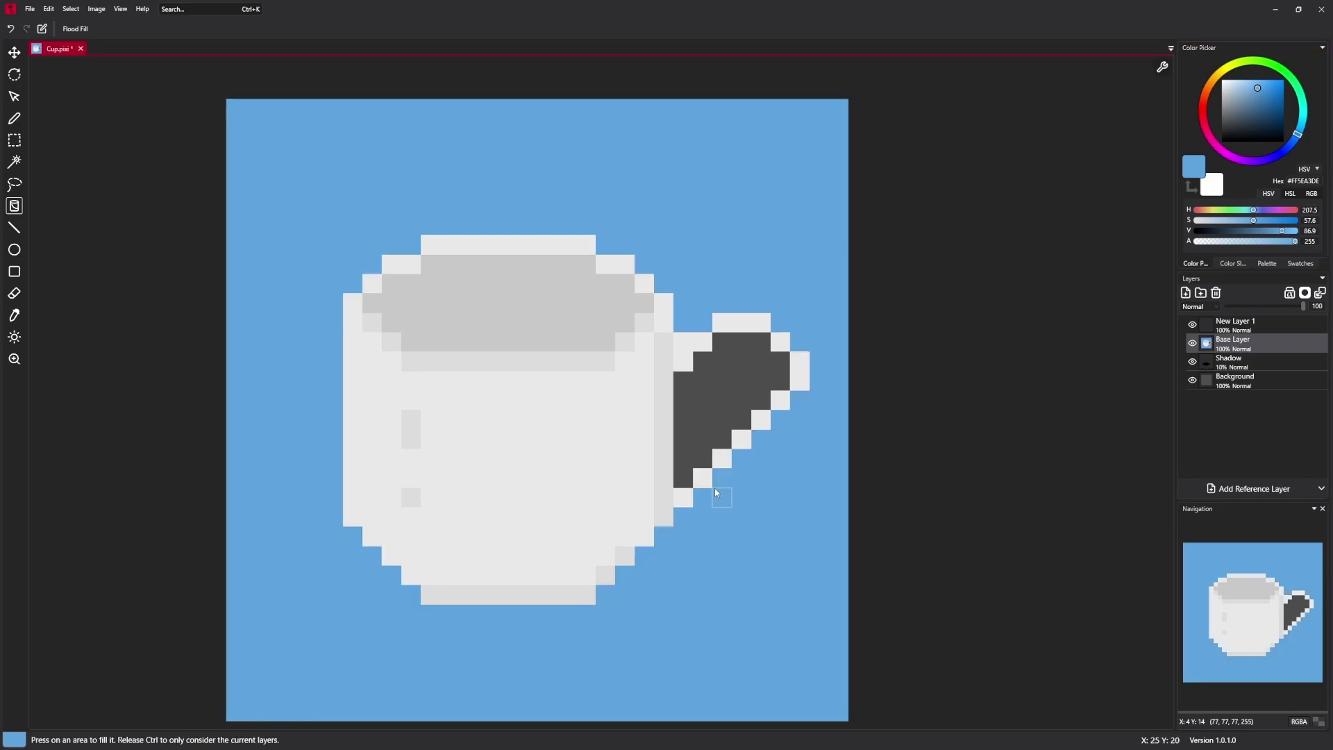
key(ctrl+z)
click(458, 393)
key(ctrl+z)
click(460, 326)
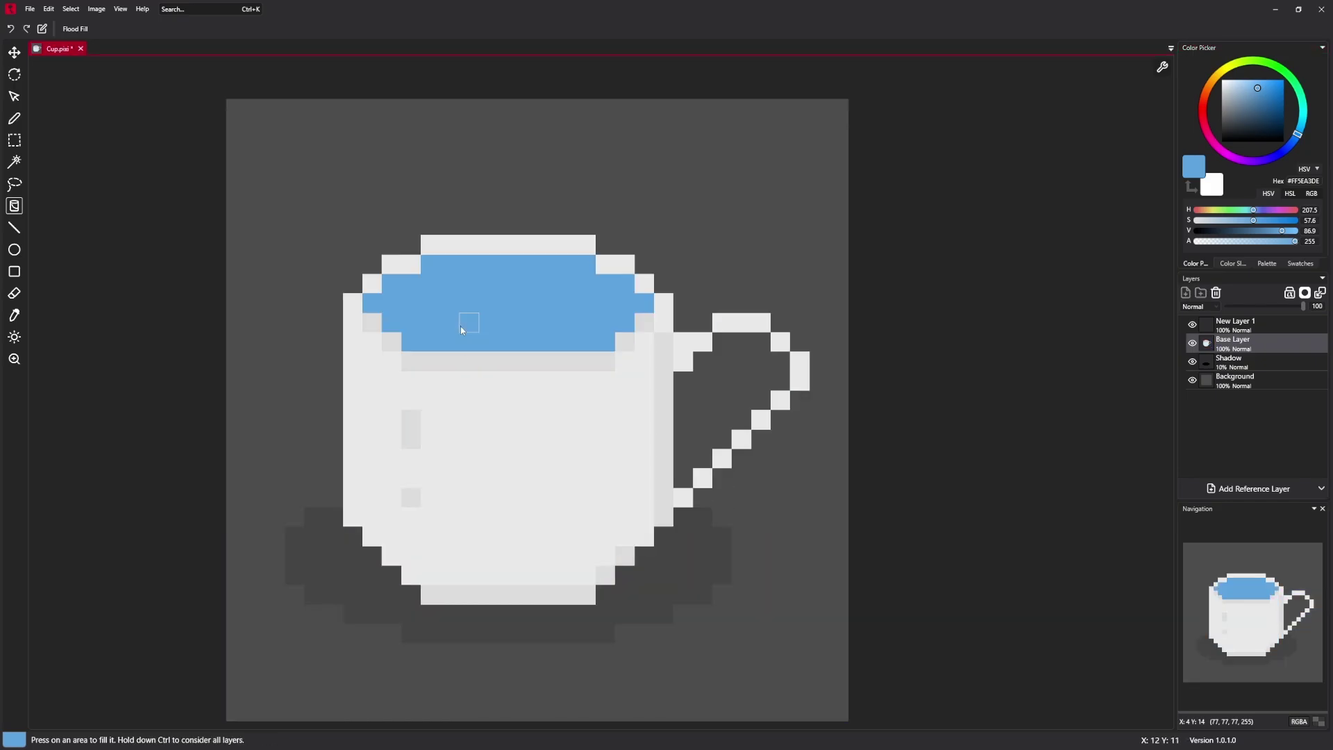
key(ctrl+z)
click(812, 285)
key(ctrl+z)
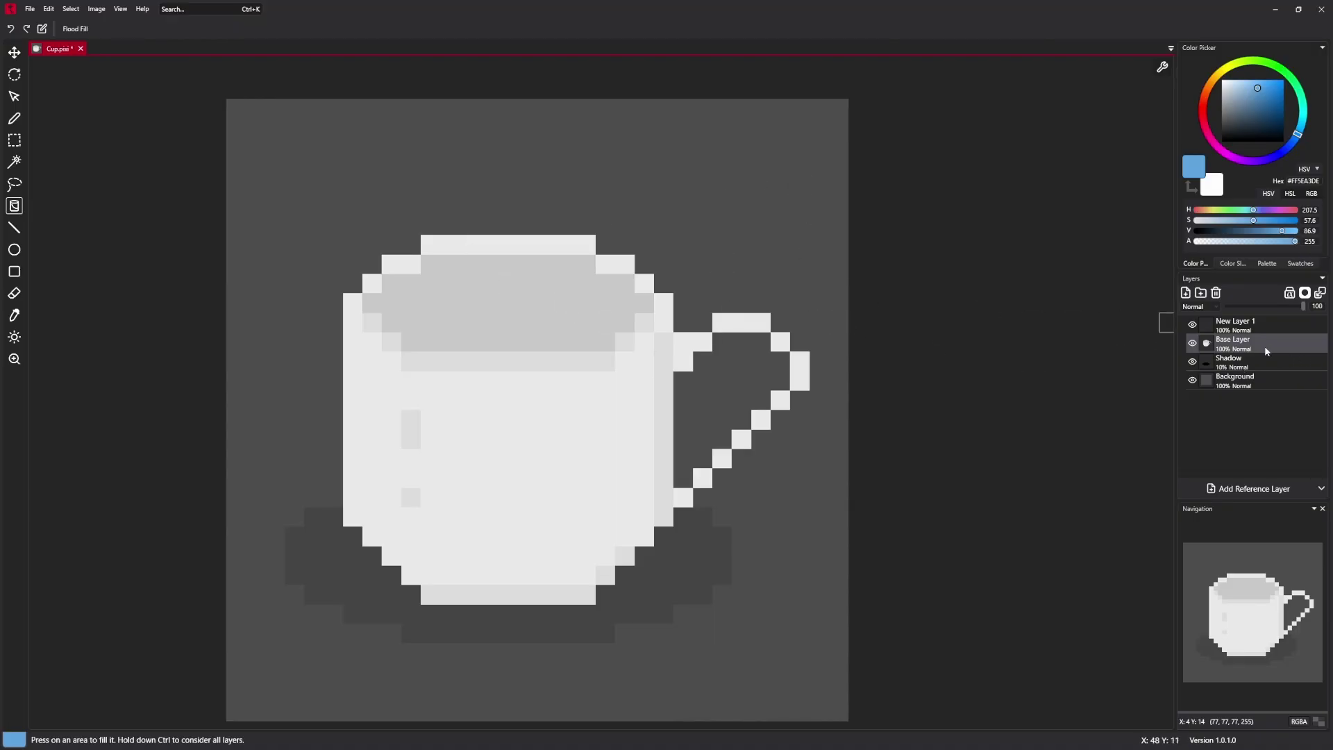
With Shadow and Base Layer selected together, flood-fill the mug's surroundings blue, undo the fill, and reselect only the Base Layer.
click(703, 596)
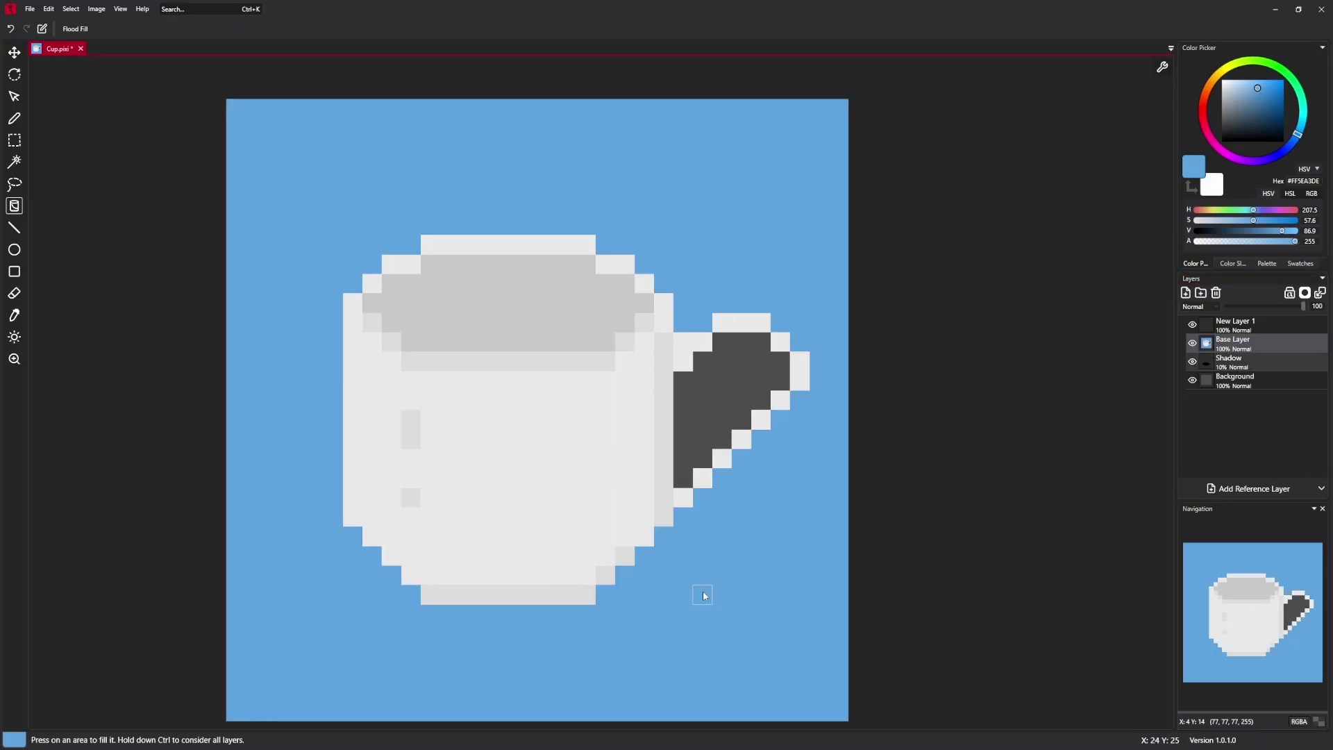
key(ctrl+z)
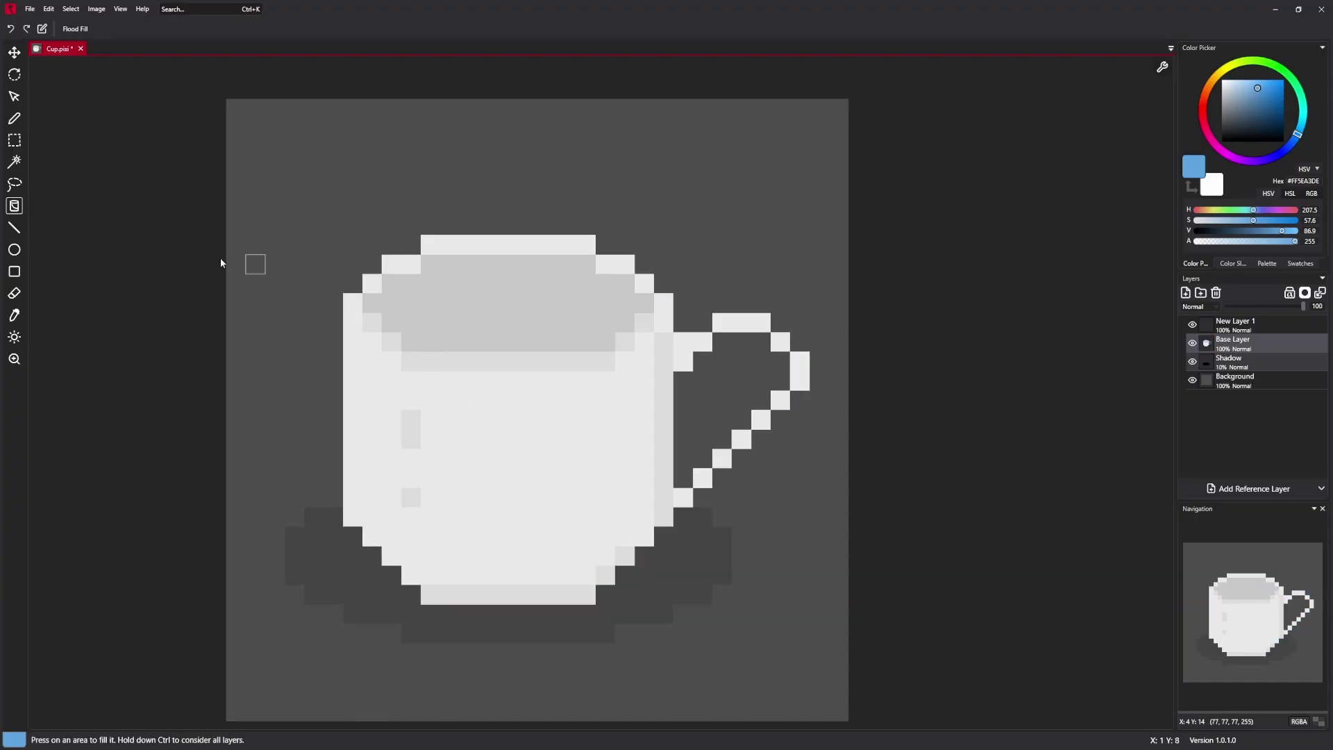
click(1201, 340)
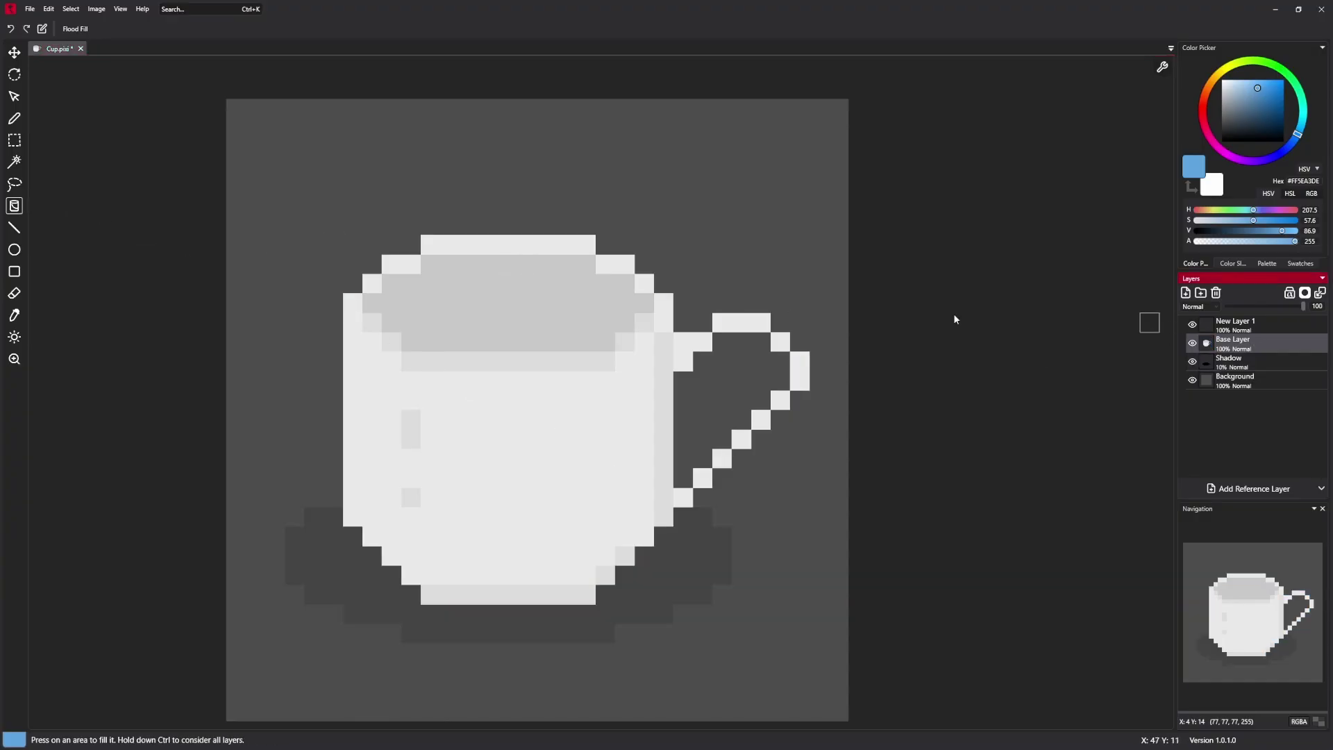
Set the primary colour to green #FF5EDE6E and draw a slanted 1 px line above the mug with the Line tool.
click(14, 227)
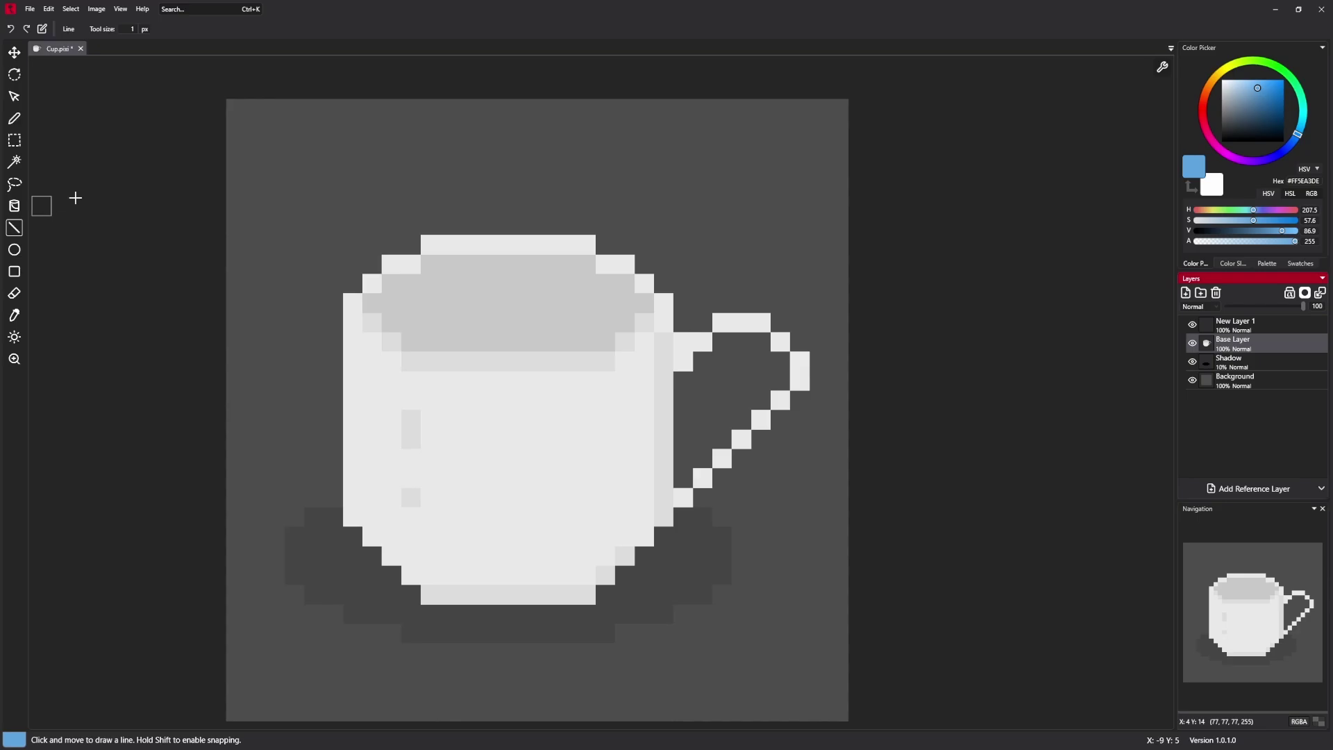
click(1284, 71)
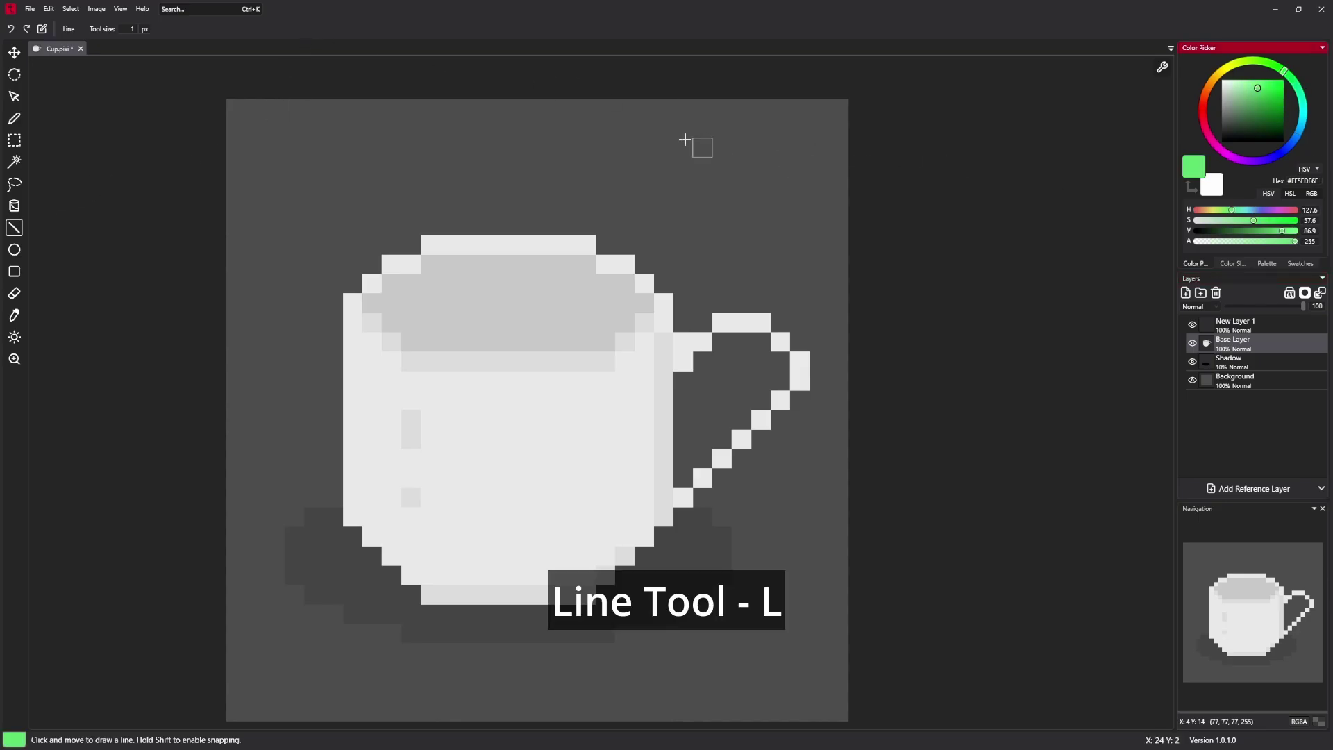
drag(670, 147, 284, 222)
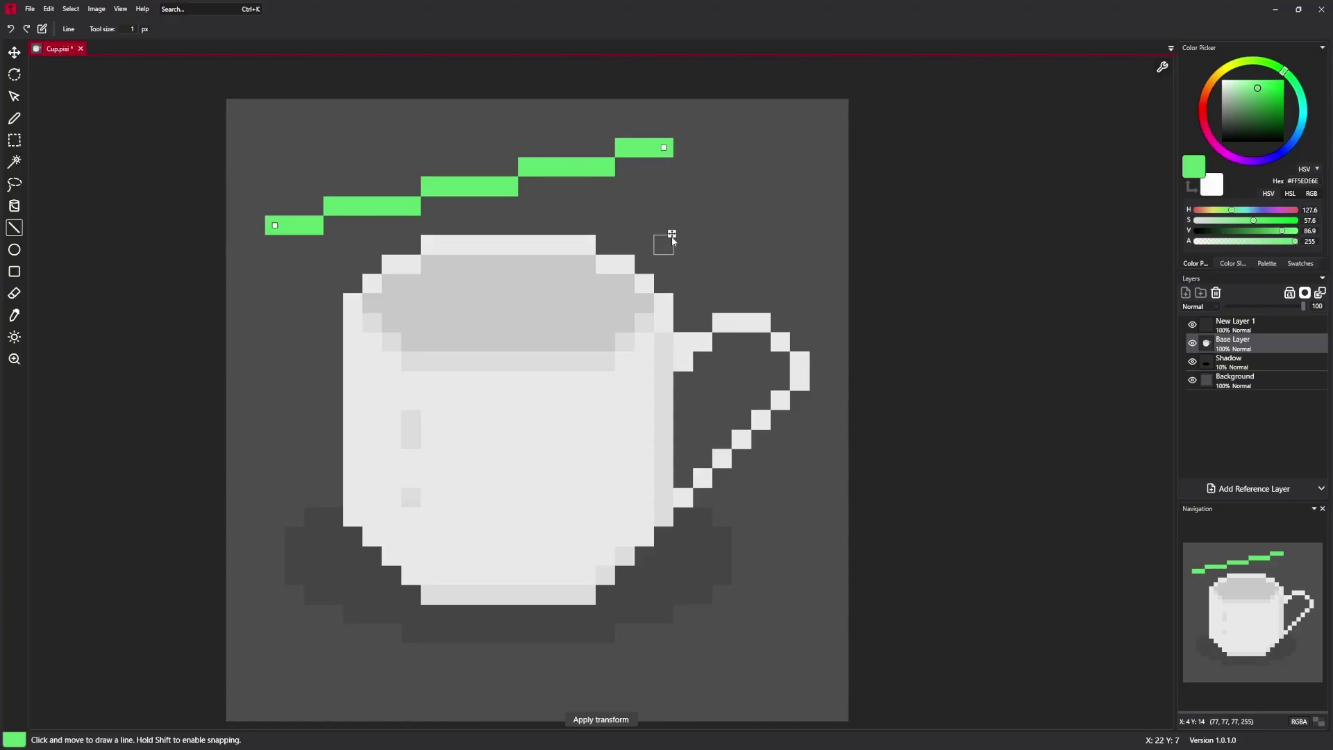
Reposition the line's endpoints so it crosses the mug diagonally, shift the whole line, apply the transform, and undo the line.
drag(275, 225, 313, 675)
drag(664, 148, 571, 253)
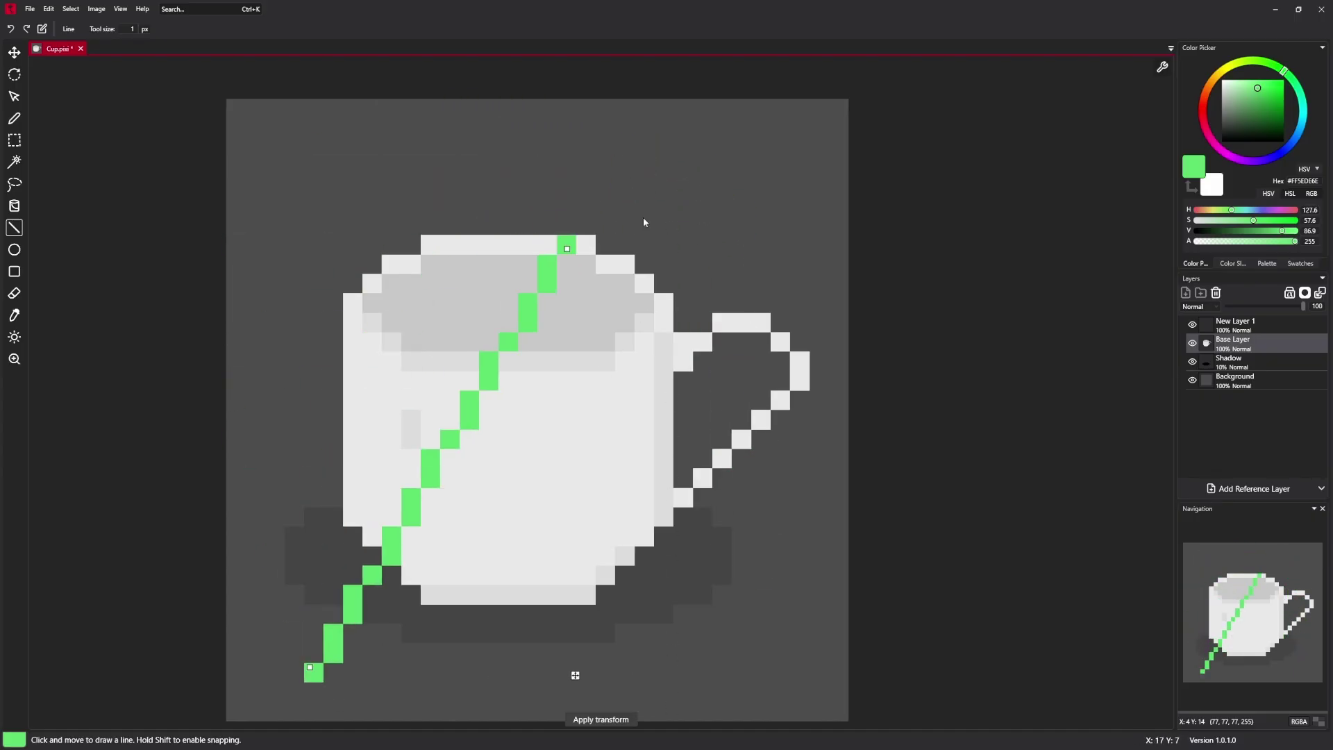
drag(643, 222, 659, 162)
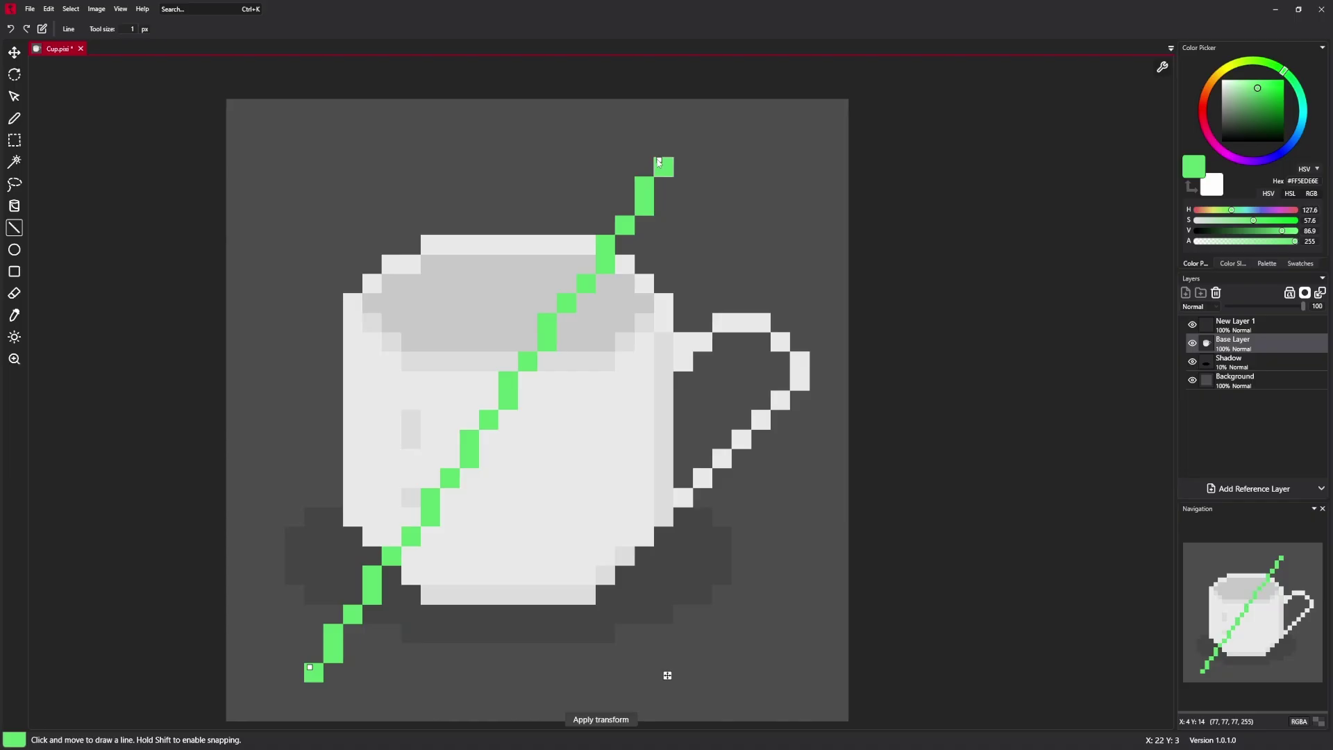
mouse_move(667, 675)
mouse_down()
mouse_move(624, 611)
mouse_move(619, 679)
mouse_move(661, 675)
mouse_up()
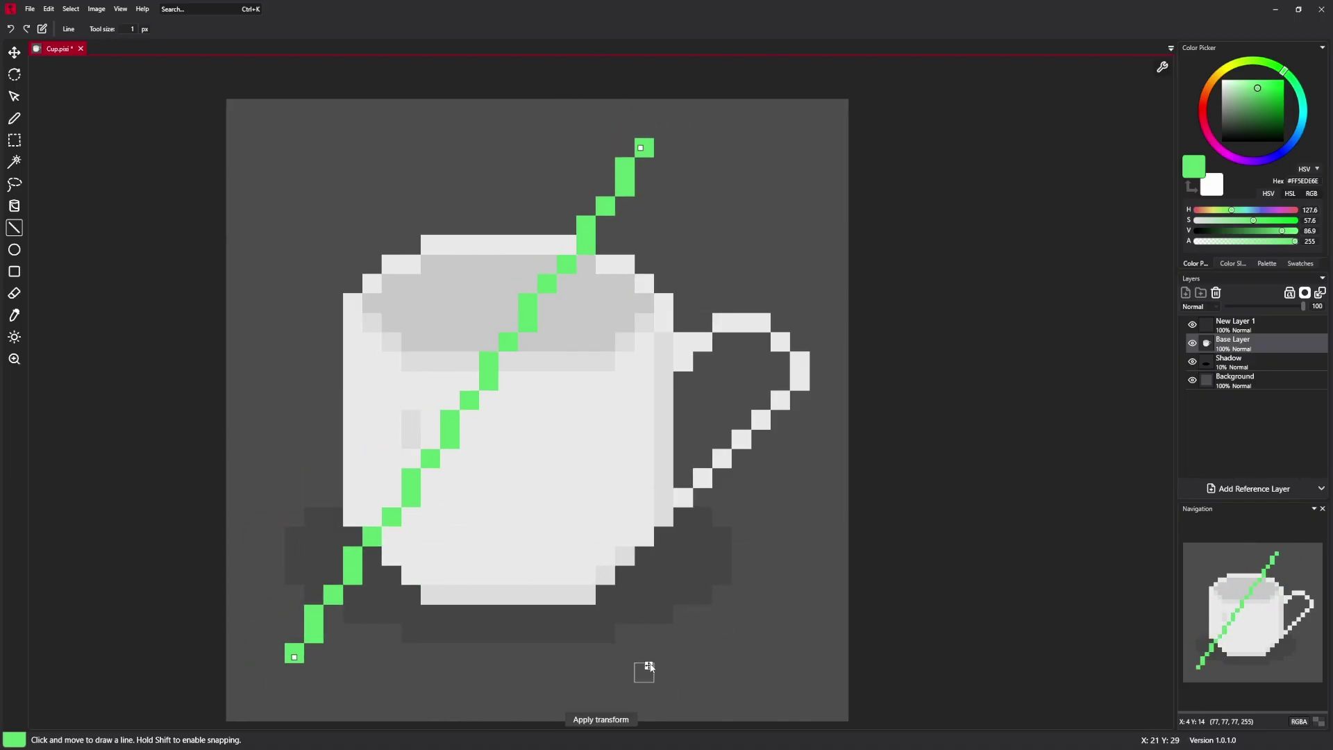
click(587, 722)
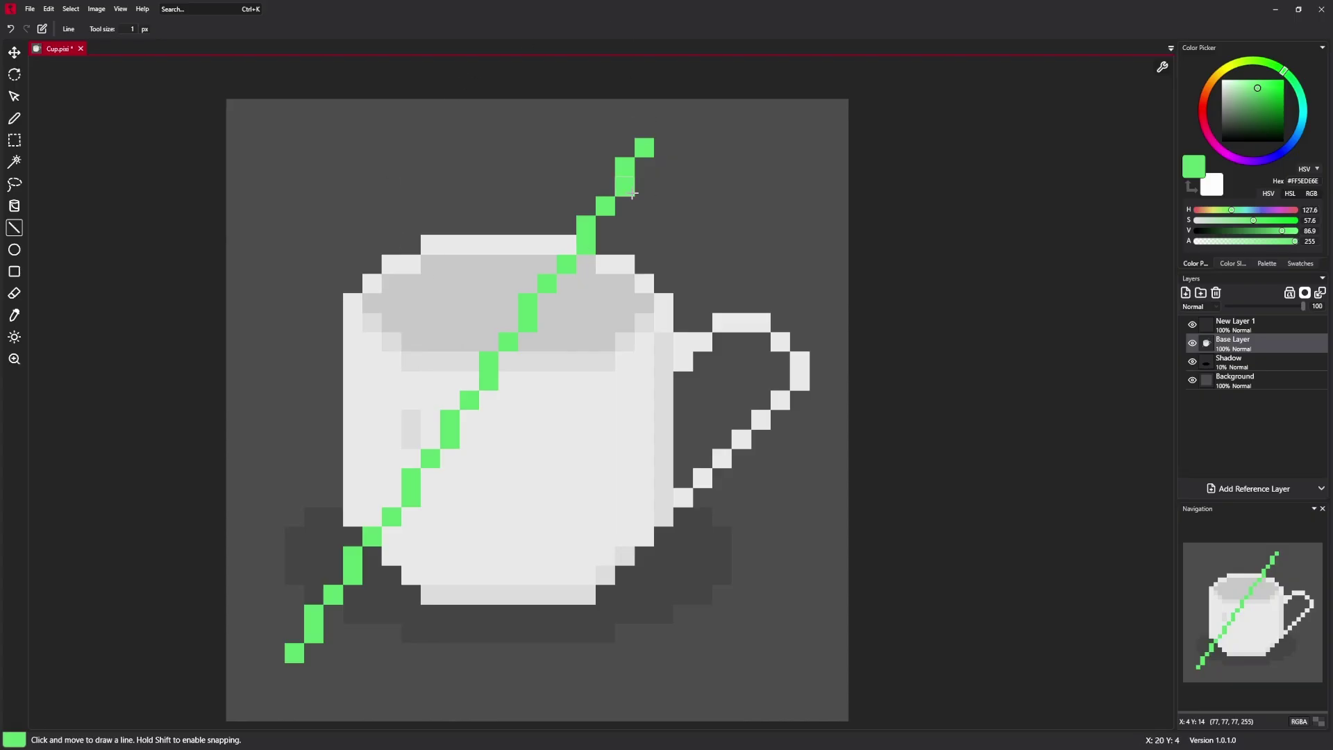
key(ctrl+z)
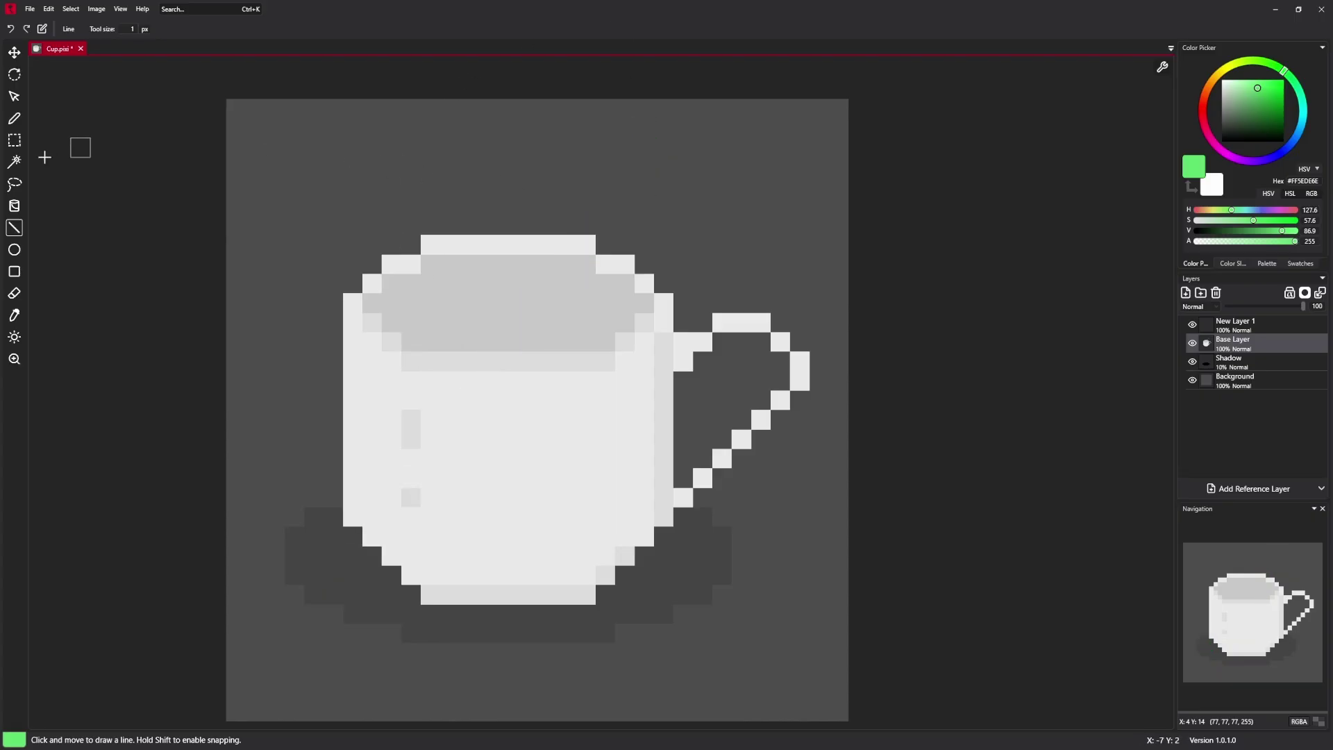
With the Ellipse tool at 1 px and no fill, draw a proportional green circle over the mug and enlarge it.
click(16, 252)
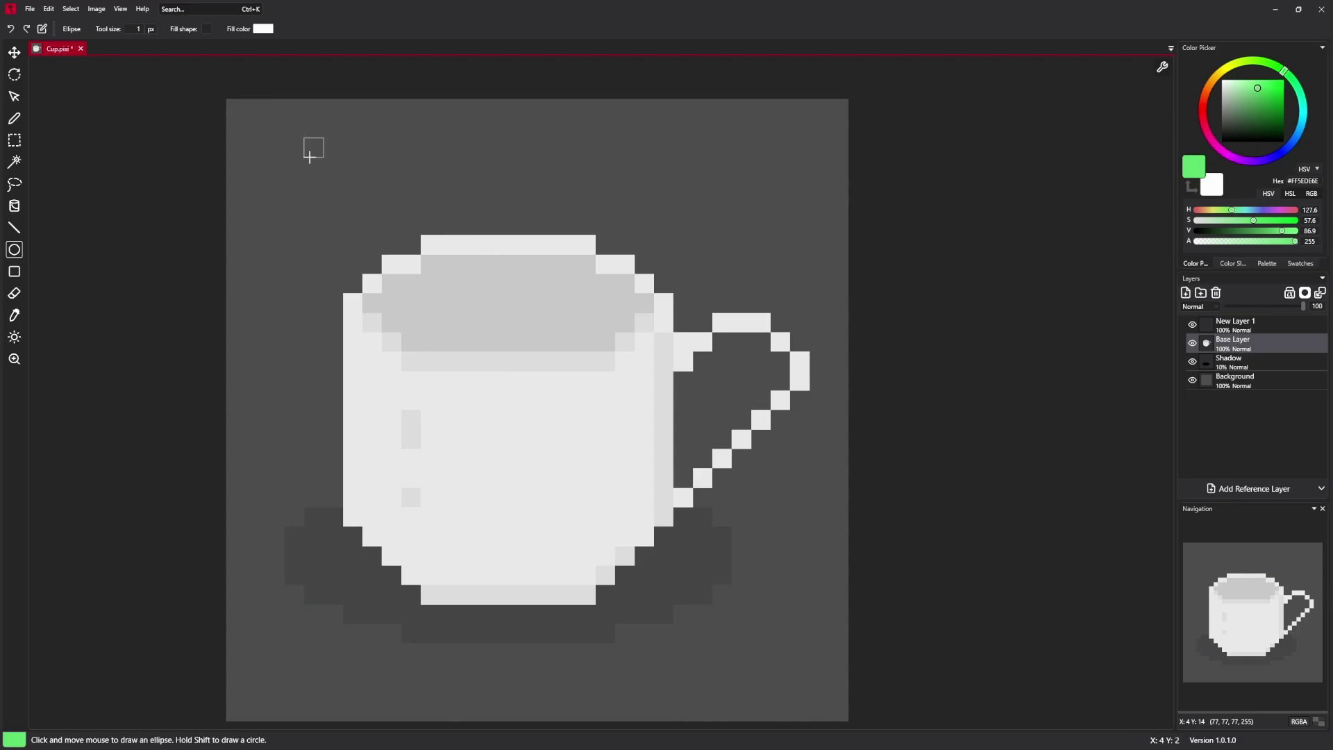
key(shift)
drag(313, 167, 648, 503)
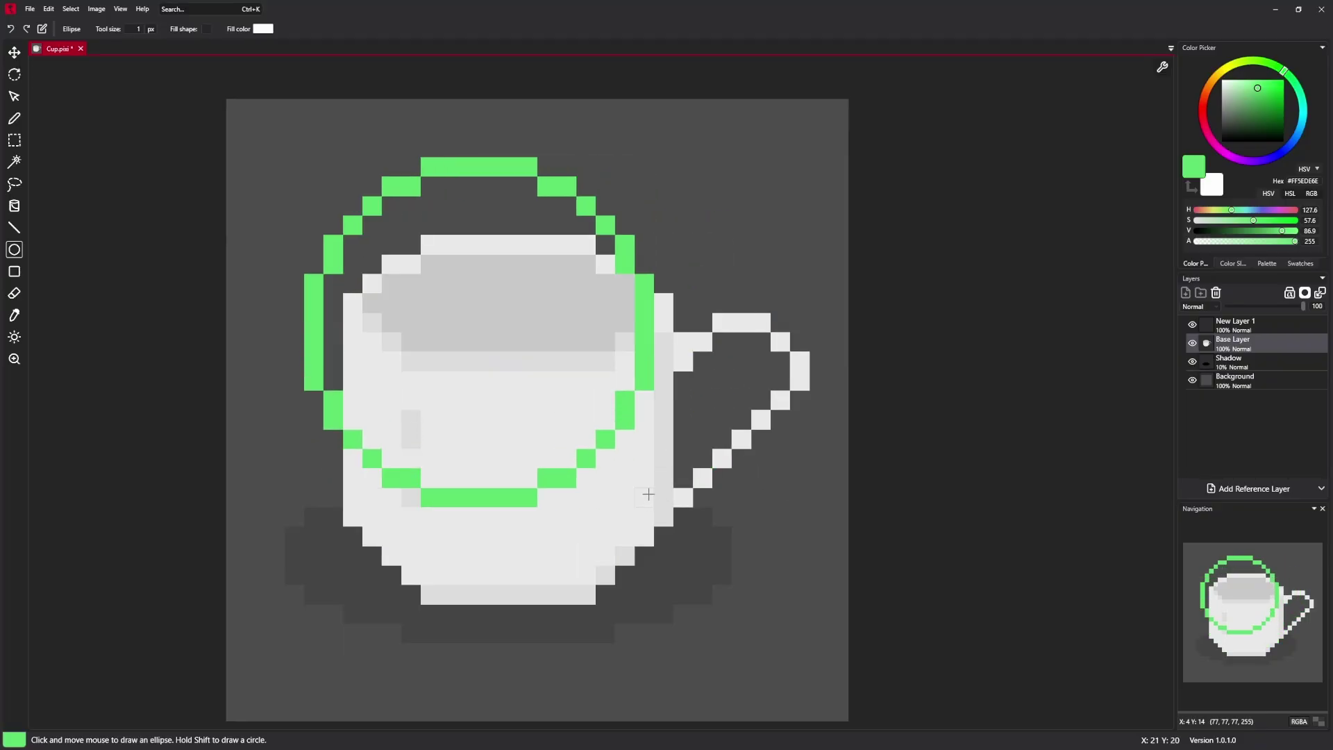
mouse_move(648, 494)
mouse_down()
mouse_move(687, 350)
mouse_move(763, 300)
mouse_move(603, 511)
mouse_move(410, 379)
mouse_move(539, 278)
mouse_move(640, 631)
mouse_move(641, 514)
mouse_move(721, 575)
mouse_up()
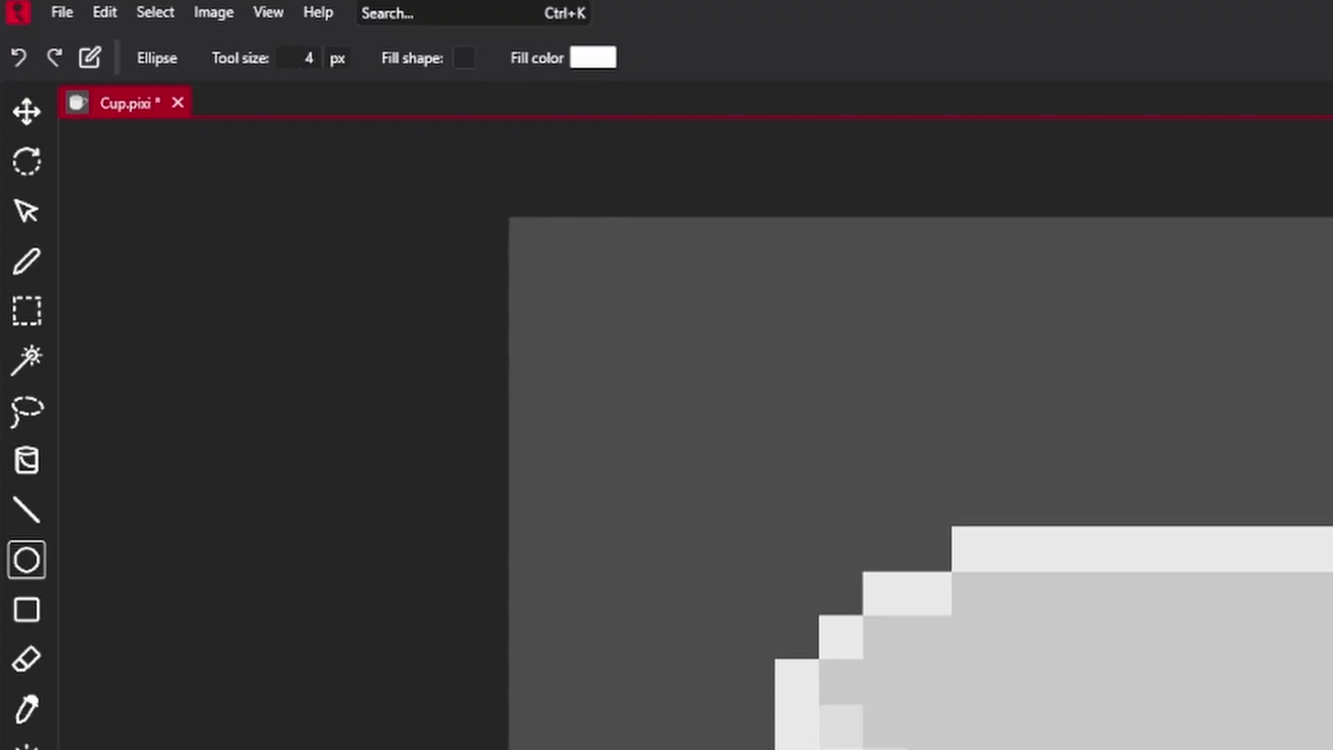
Draw a green ellipse outline 4 px thick over the mug and discard it.
drag(521, 257, 1154, 749)
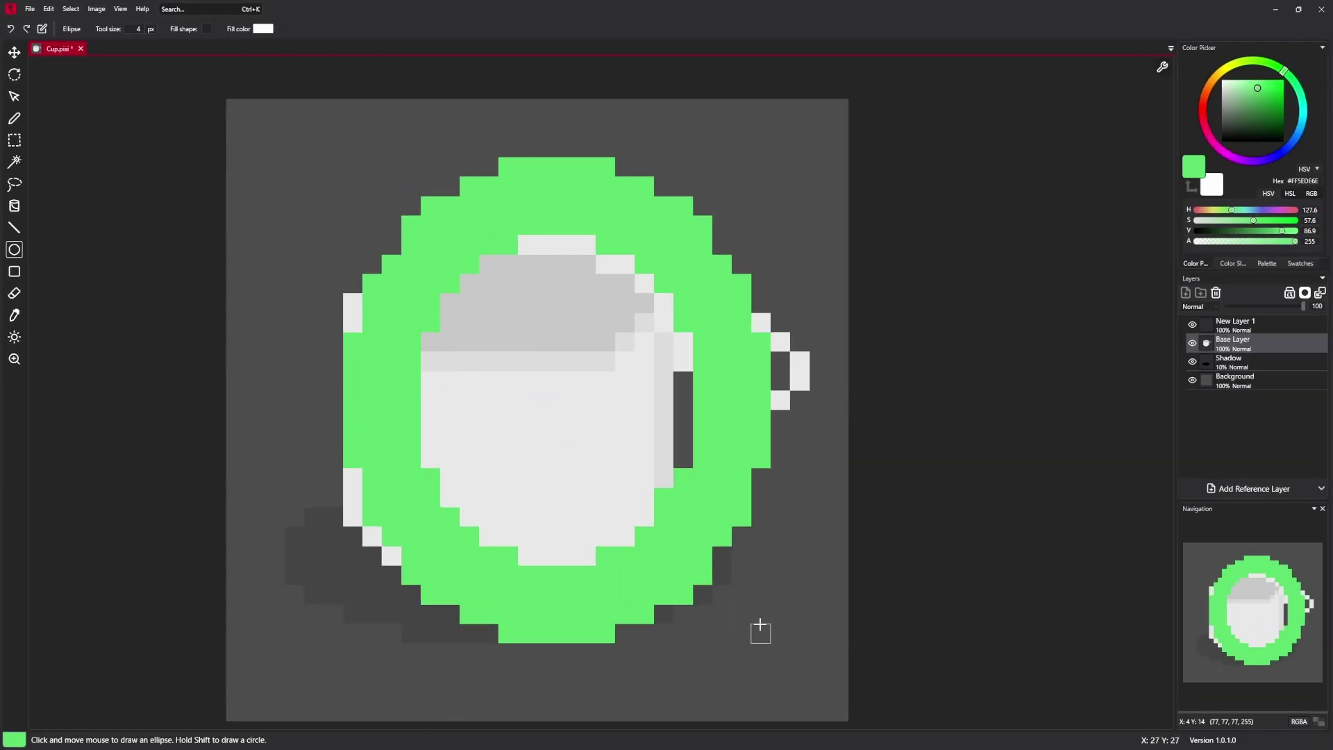
drag(763, 618, 764, 618)
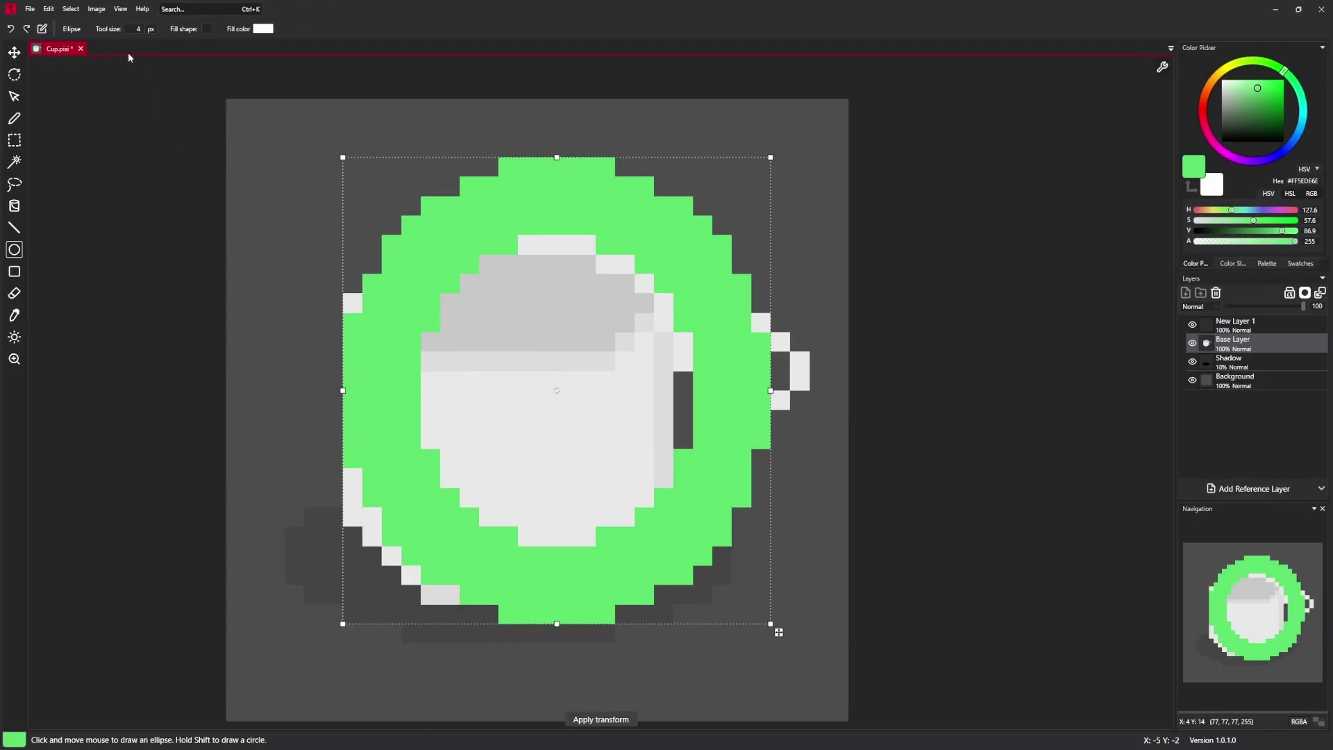
key(Escape)
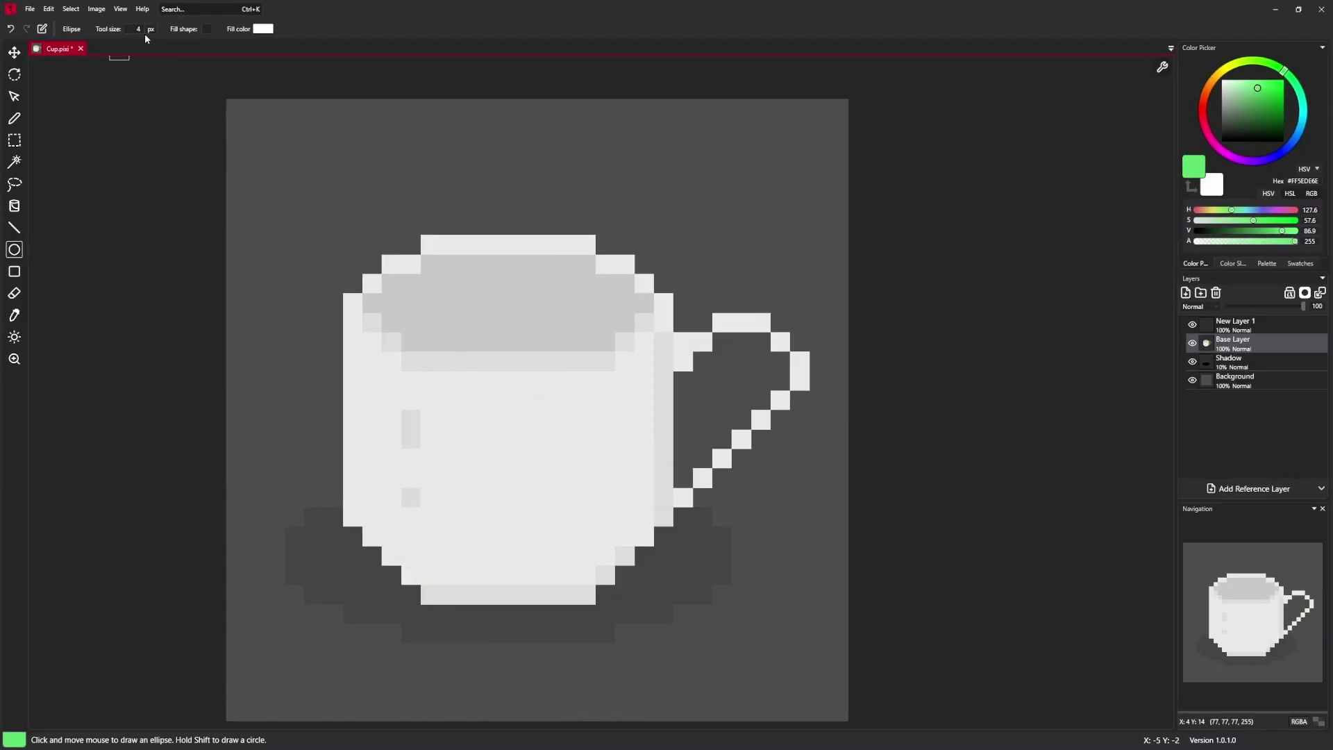
Turn on Fill shape, draw a large white-filled circle with a 1 px green outline over the mug, and undo it.
click(205, 29)
drag(306, 139, 833, 647)
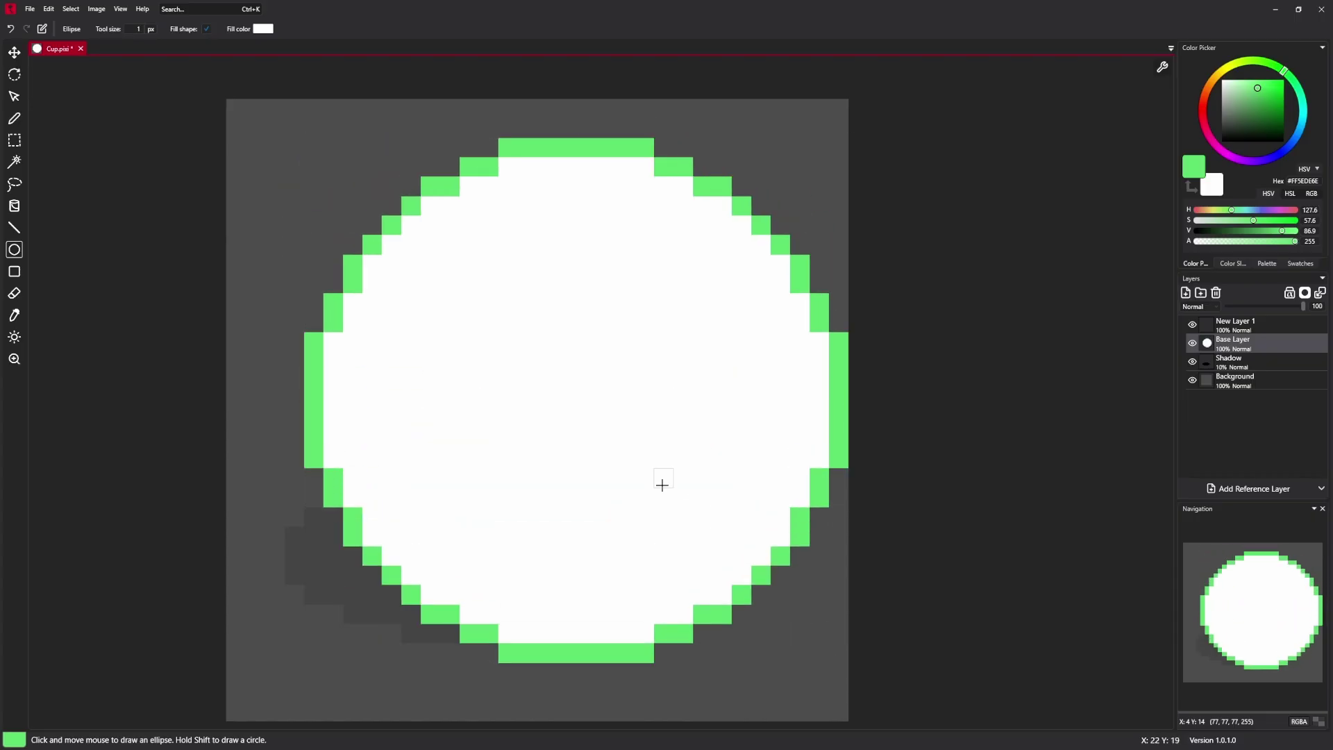
key(ctrl+z)
Change the Ellipse tool's fill colour to a saturated blue.
click(262, 29)
click(242, 72)
drag(243, 72, 248, 67)
drag(265, 102, 251, 123)
click(318, 35)
Draw a blue-filled ellipse with a green outline over the mug's body, apply it, and undo it.
mouse_move(294, 167)
mouse_down()
mouse_move(357, 269)
mouse_move(687, 591)
mouse_up()
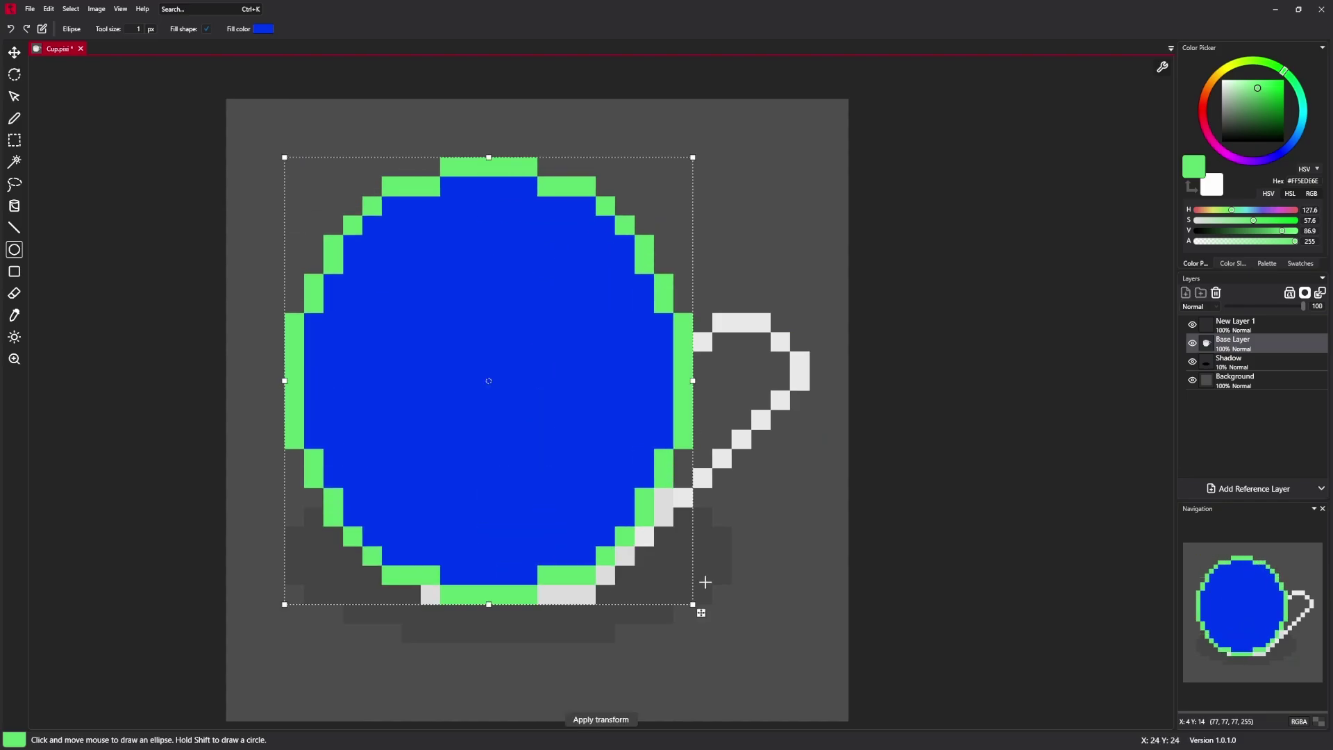
key(Return)
key(ctrl+z)
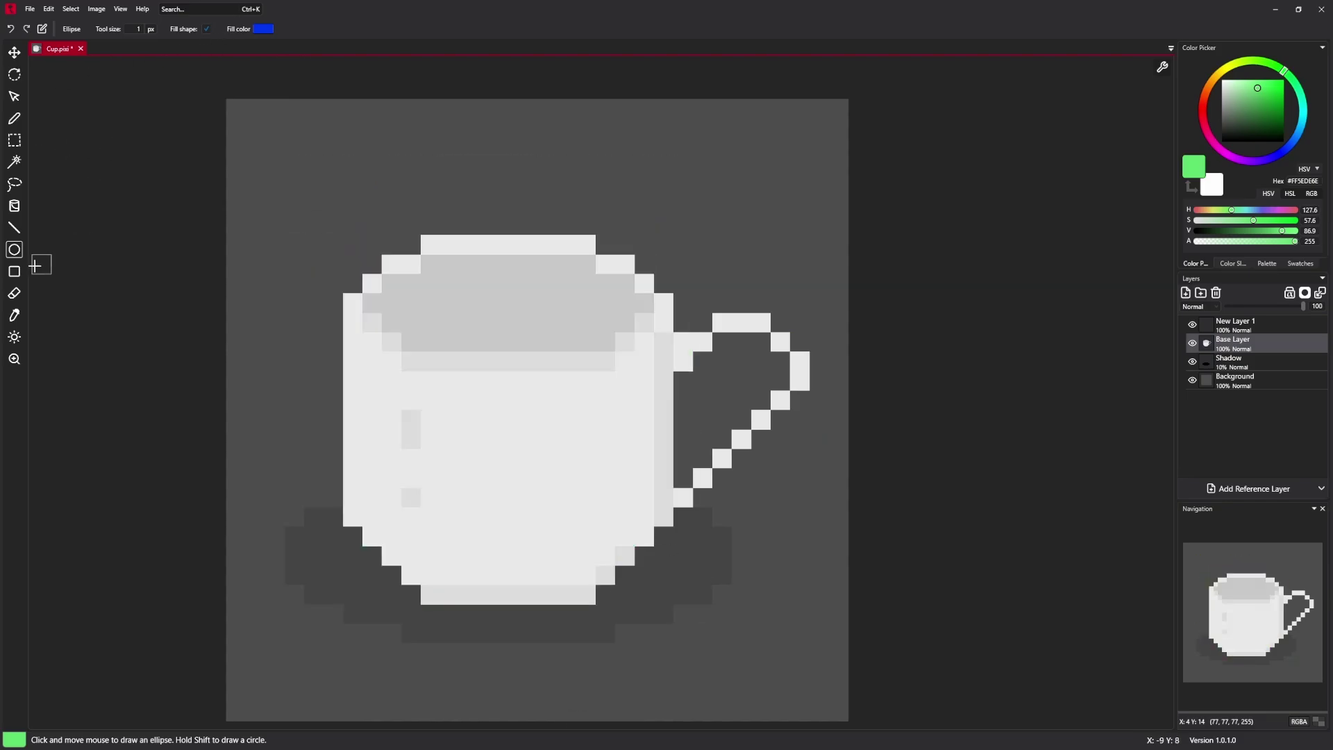
Draw an unfilled green rectangle with a 1 px outline around the mug's body using the Rectangle tool.
click(14, 271)
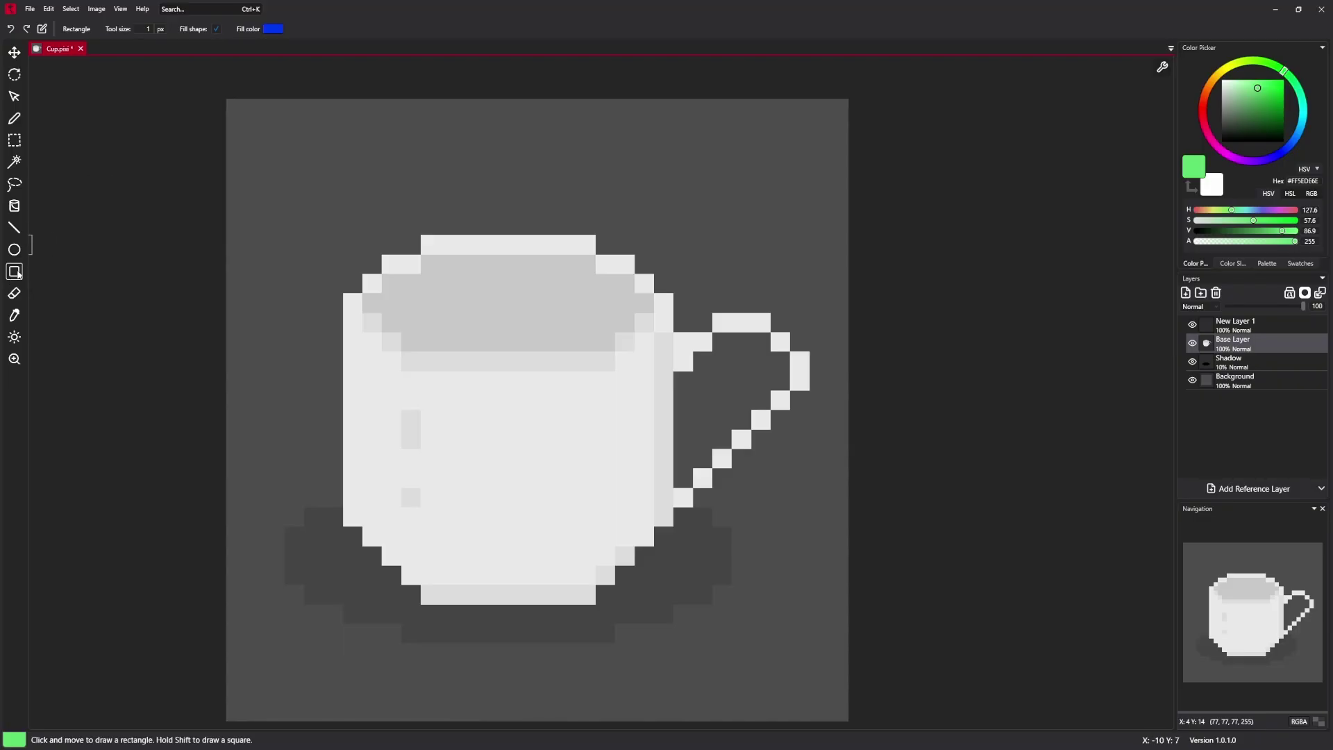
click(278, 29)
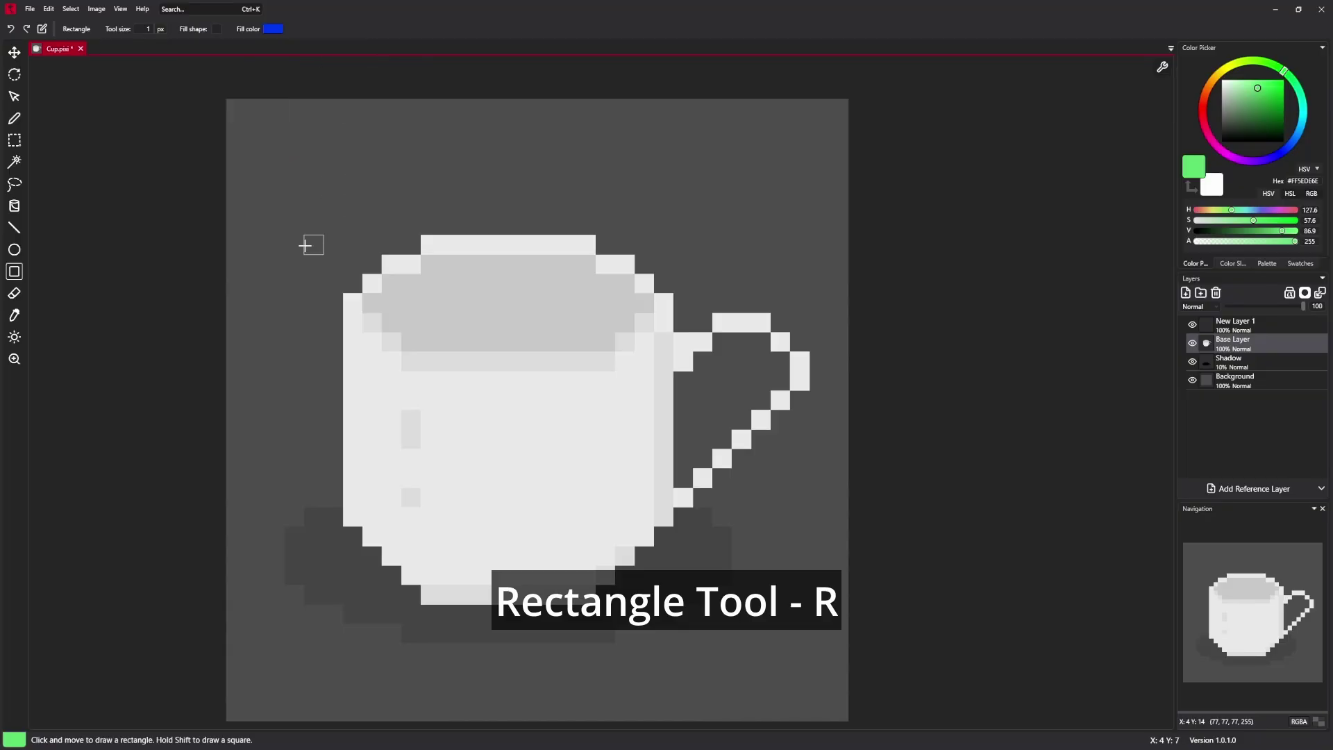
drag(291, 186, 688, 599)
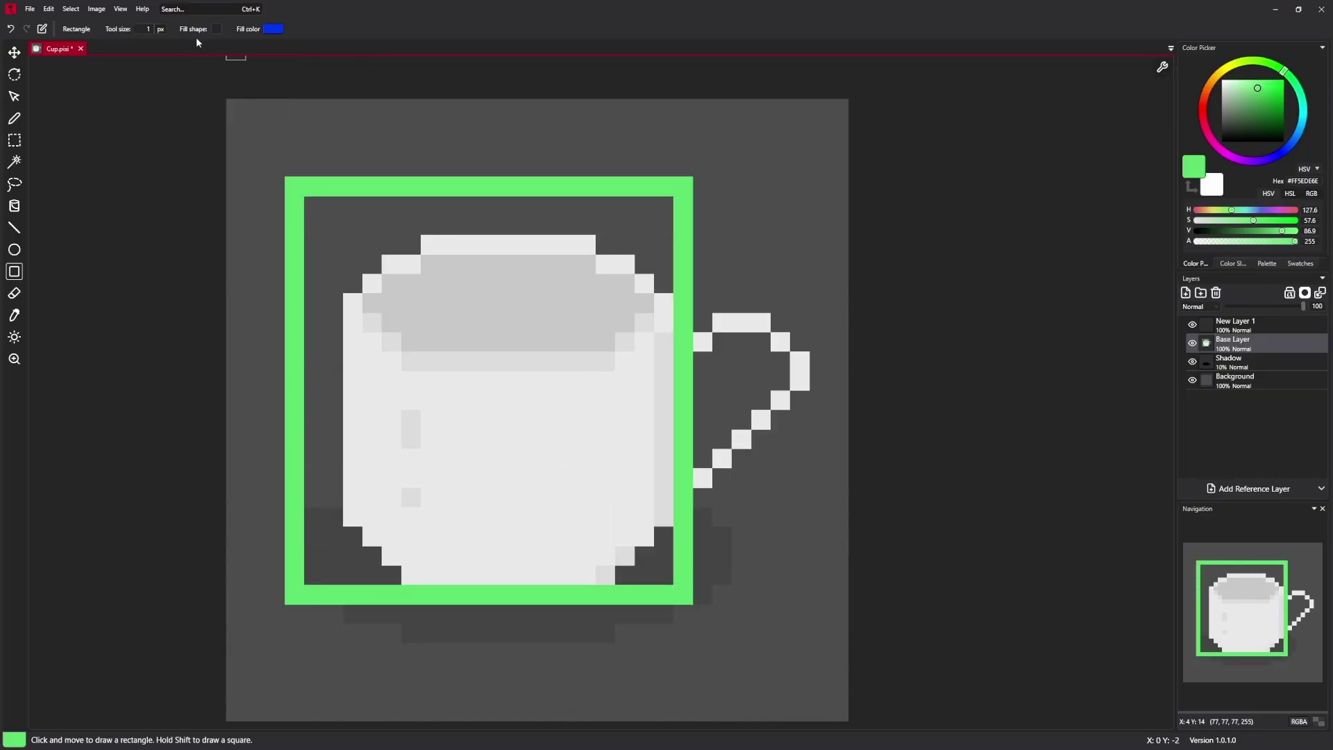
Turn on Fill shape for the Rectangle tool and set its fill colour to bright green.
click(217, 29)
click(266, 32)
drag(253, 78, 245, 61)
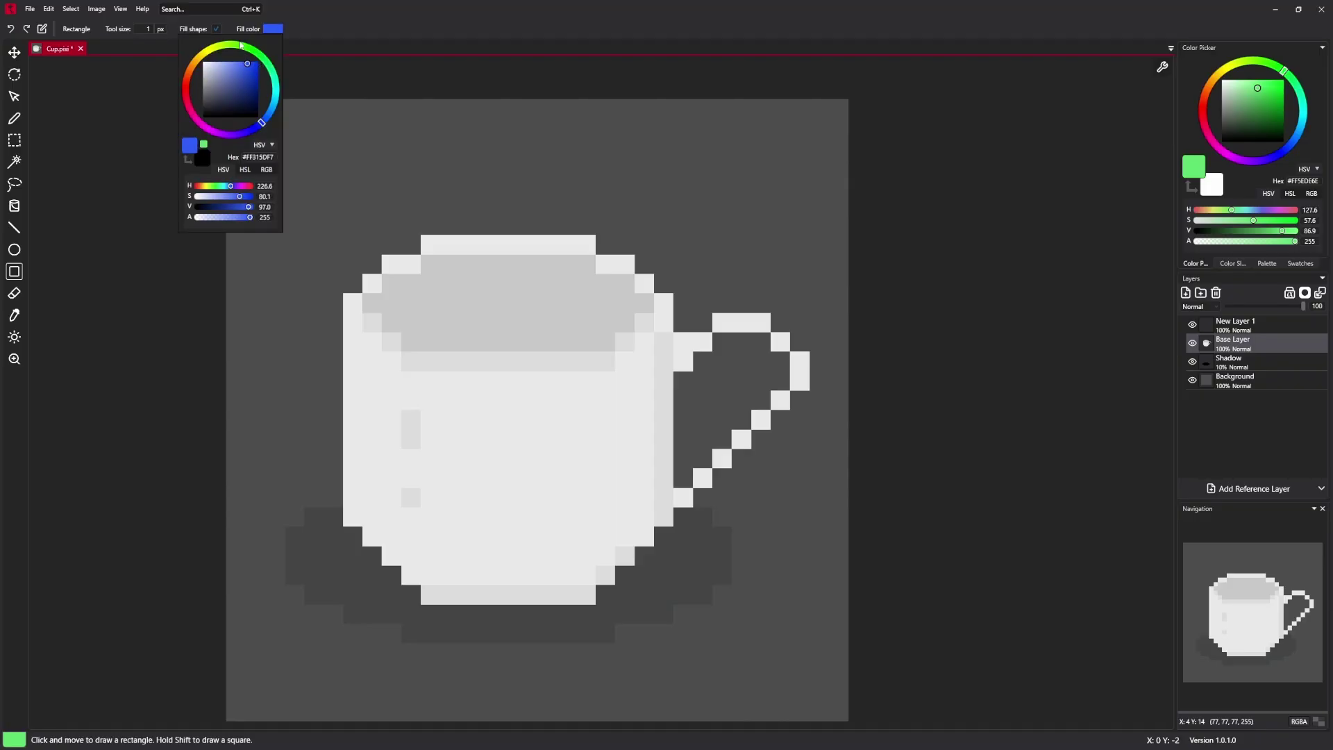
click(248, 50)
click(309, 128)
Draw a green-filled rectangle with a 1 px light green outline over the mug's left part, apply it, and undo it.
drag(311, 144, 587, 517)
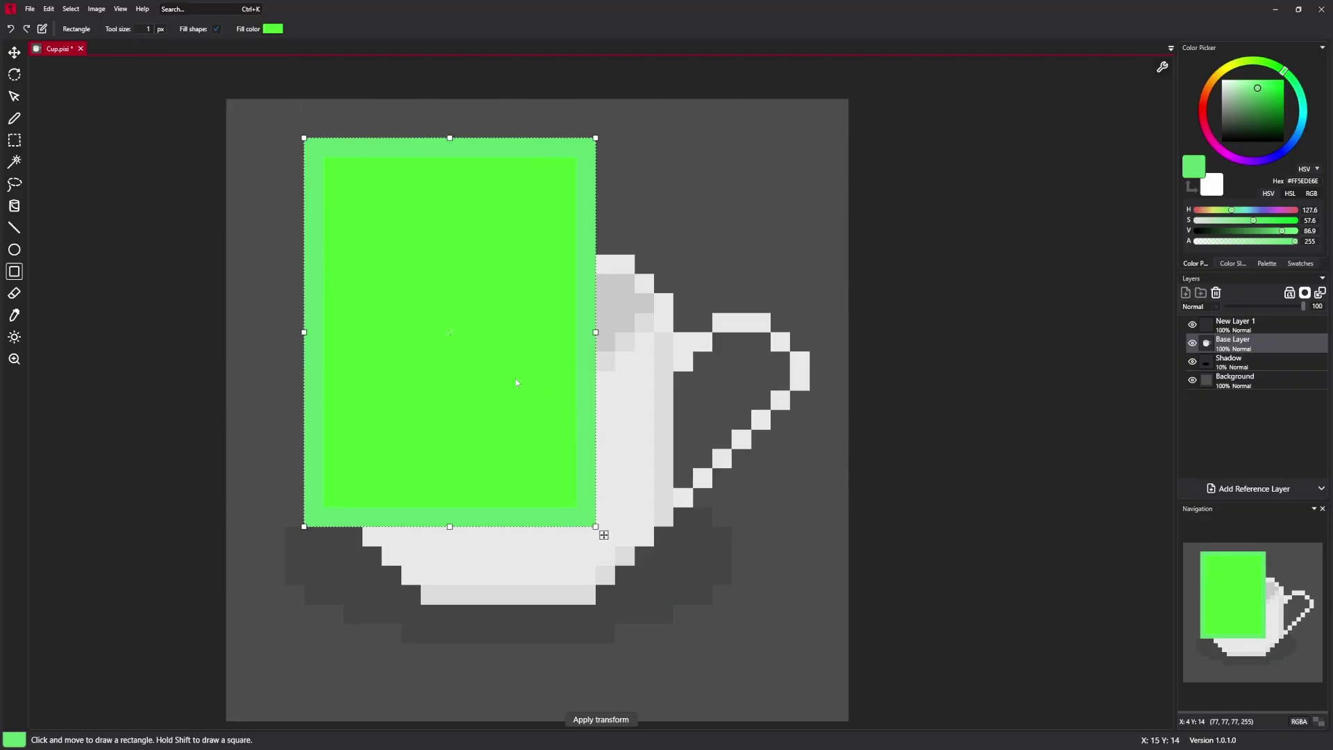
key(Return)
key(ctrl+z)
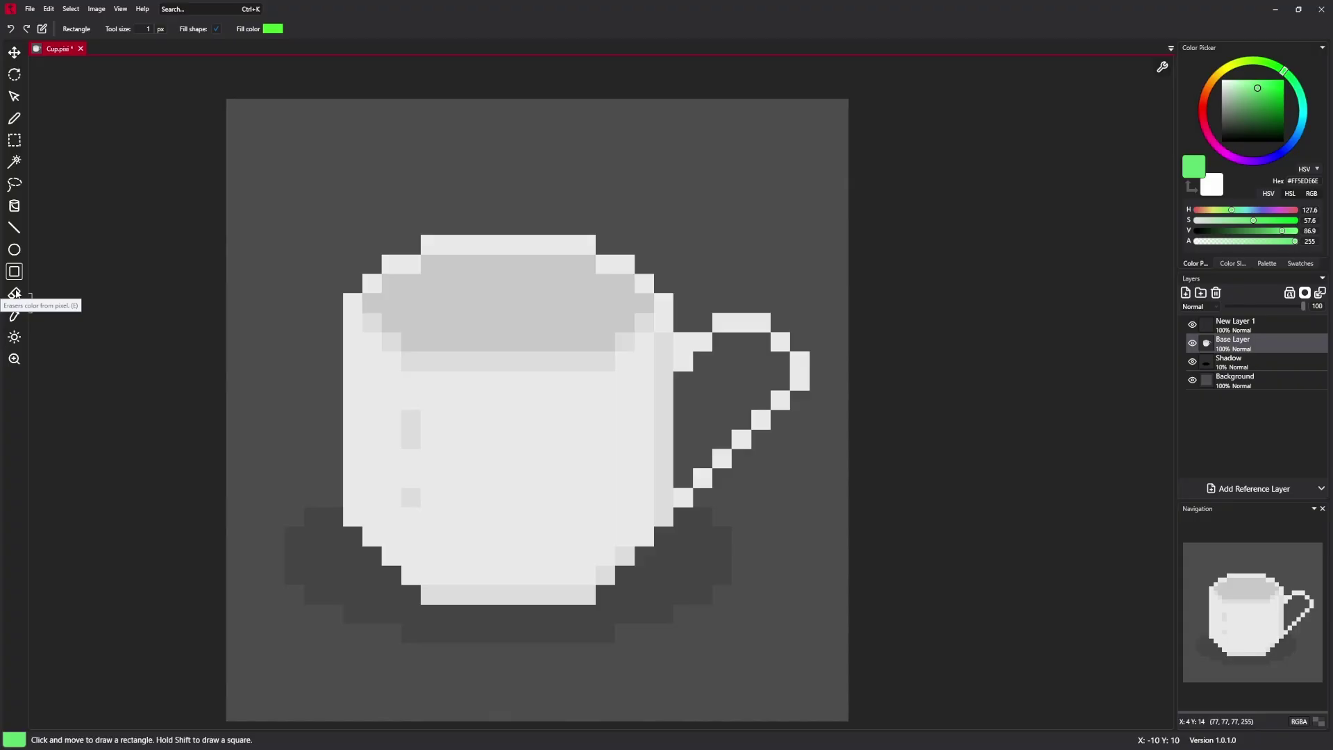
Erase a 1 px stroke across the mug's upper-right rim with the Eraser and undo it.
click(16, 293)
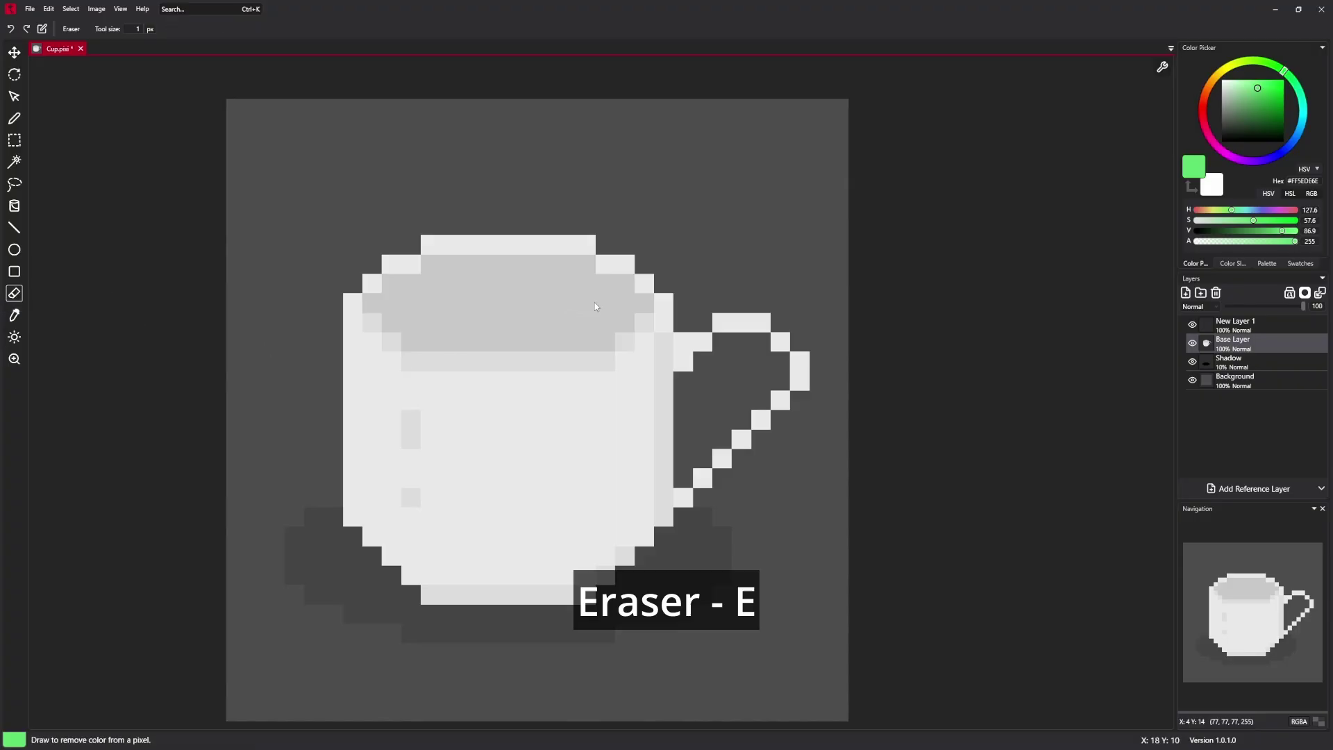
mouse_move(585, 229)
mouse_down()
mouse_move(549, 246)
mouse_move(740, 250)
mouse_move(563, 328)
mouse_move(428, 290)
mouse_move(695, 328)
mouse_up()
key(ctrl+z)
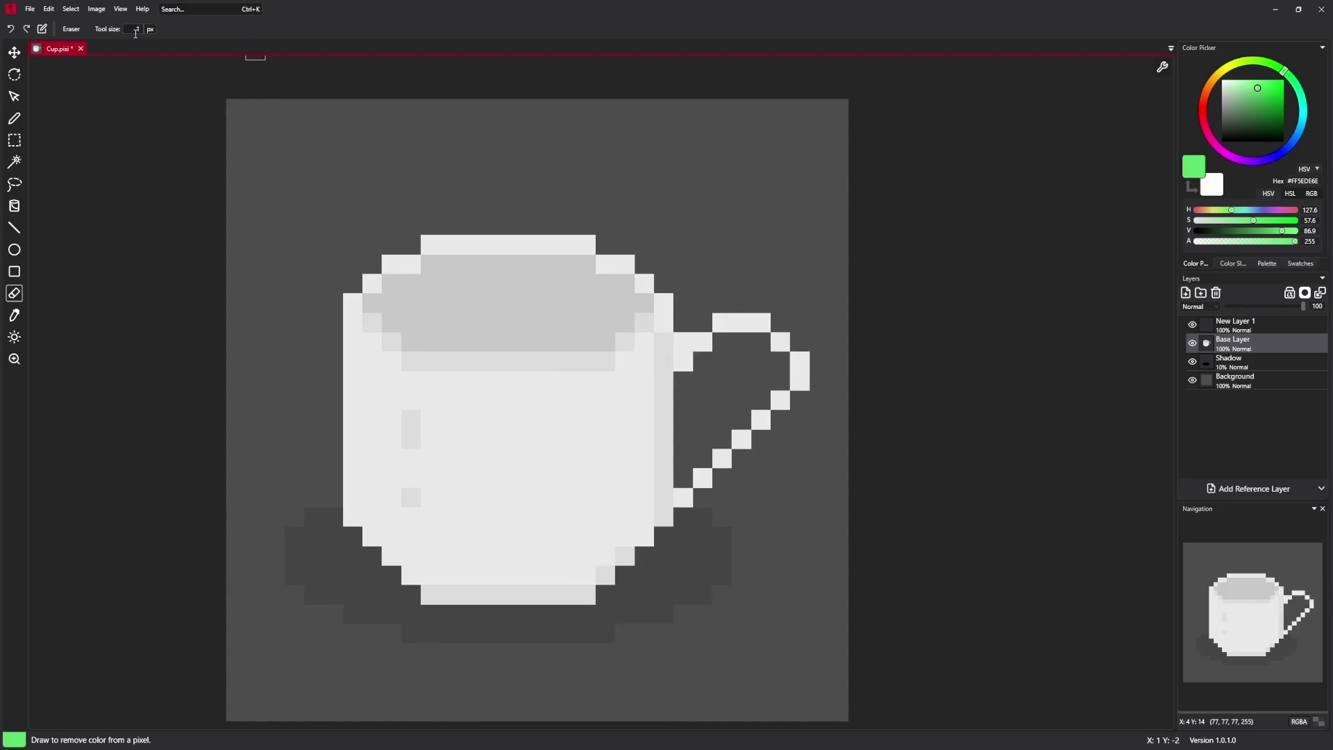
Set the Eraser size to 5 px, erase a stroke through the mug's body, undo it, and return the size to 1 px.
text(5)
mouse_move(507, 271)
mouse_down()
mouse_move(520, 306)
mouse_move(602, 283)
mouse_move(563, 455)
mouse_move(611, 465)
mouse_up()
key(ctrl+z)
key(bracketleft)
key(bracketleft)
key(bracketleft)
key(bracketleft)
Sample the mug body's light grey and its inner grey with the Color Picker, keeping the scope at All Layers.
click(15, 316)
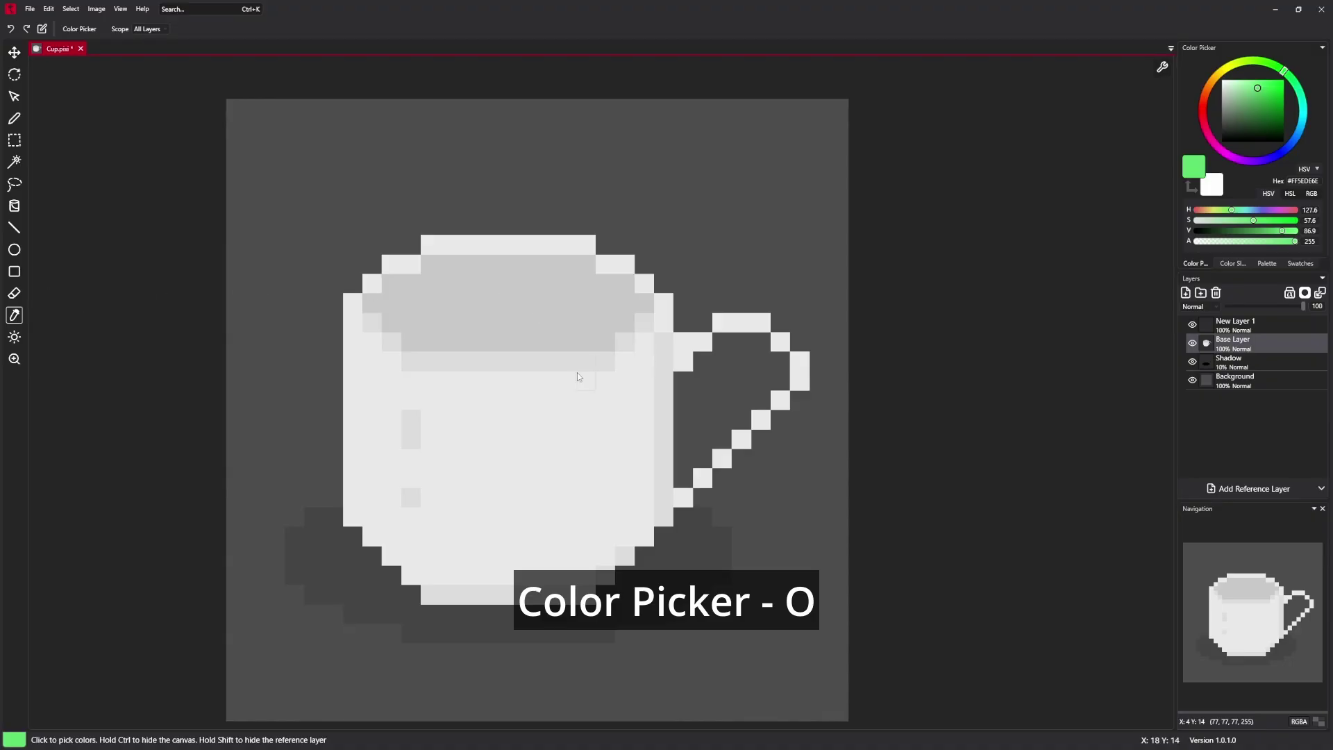
click(608, 431)
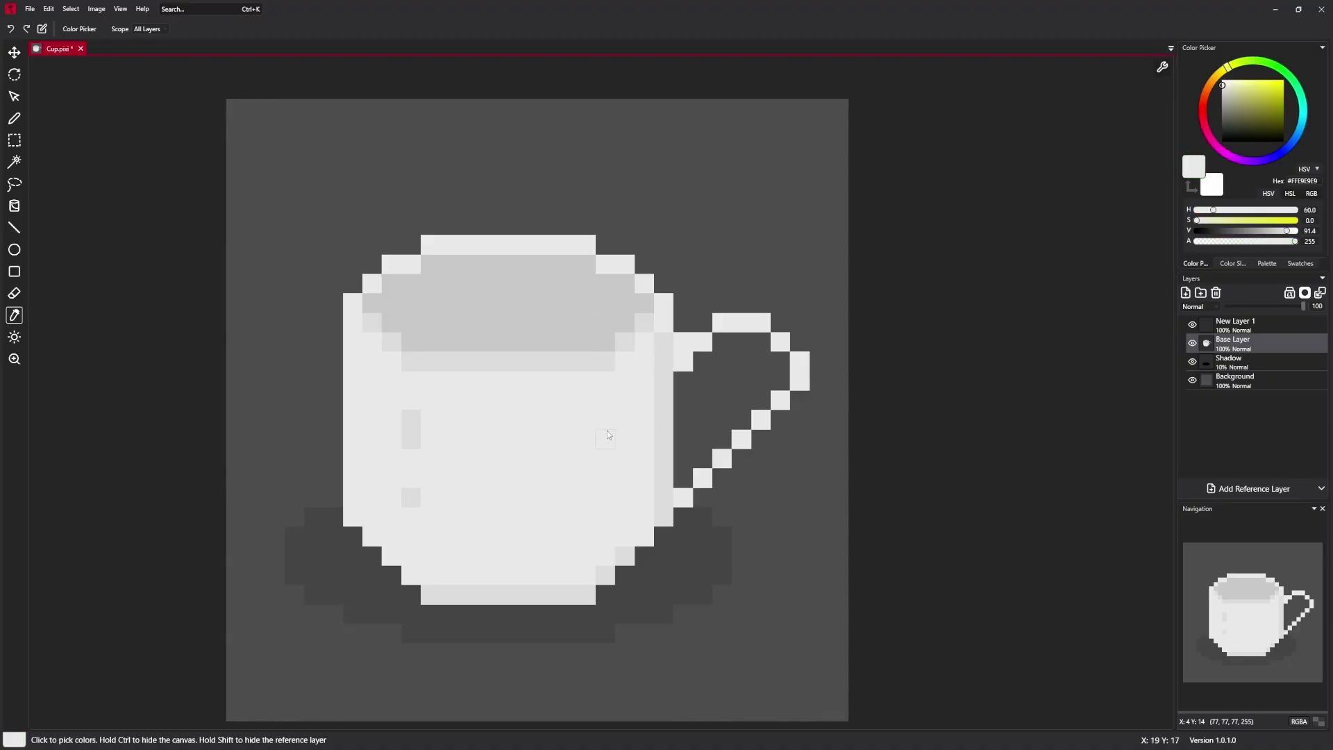
click(567, 306)
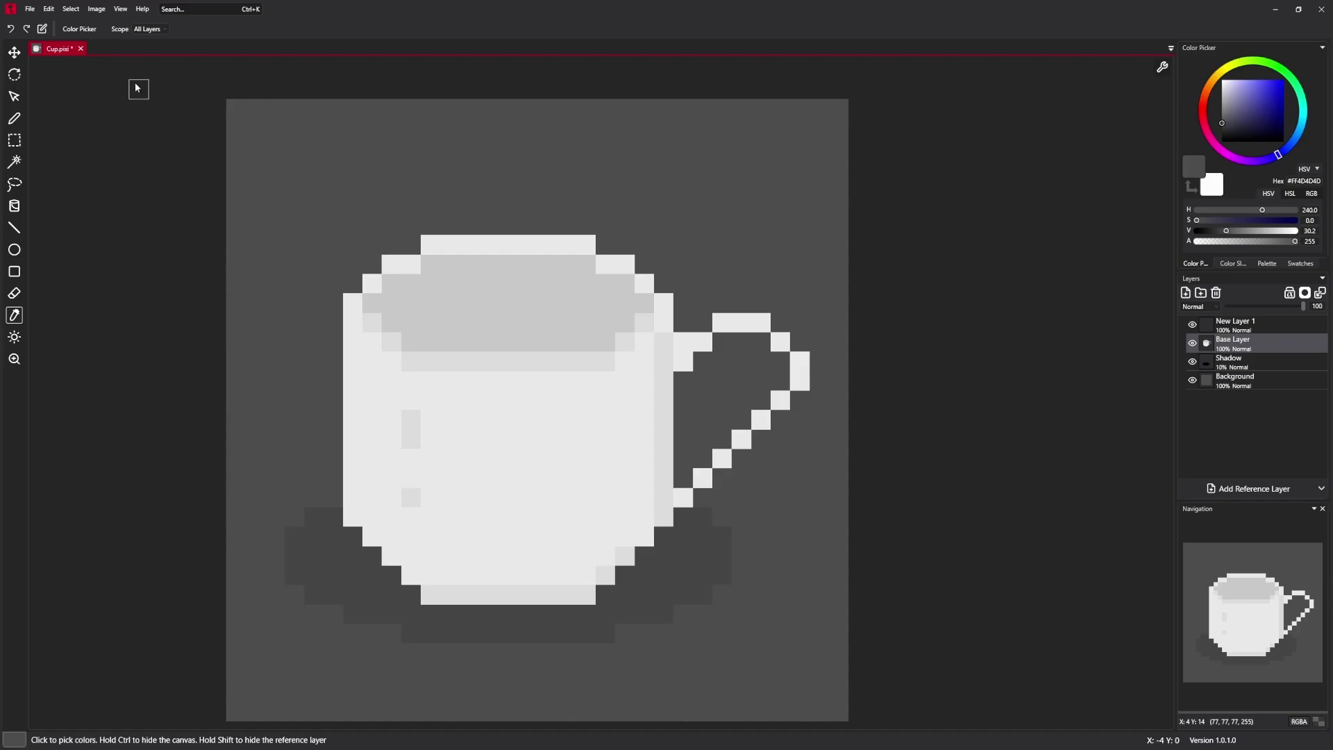
click(147, 29)
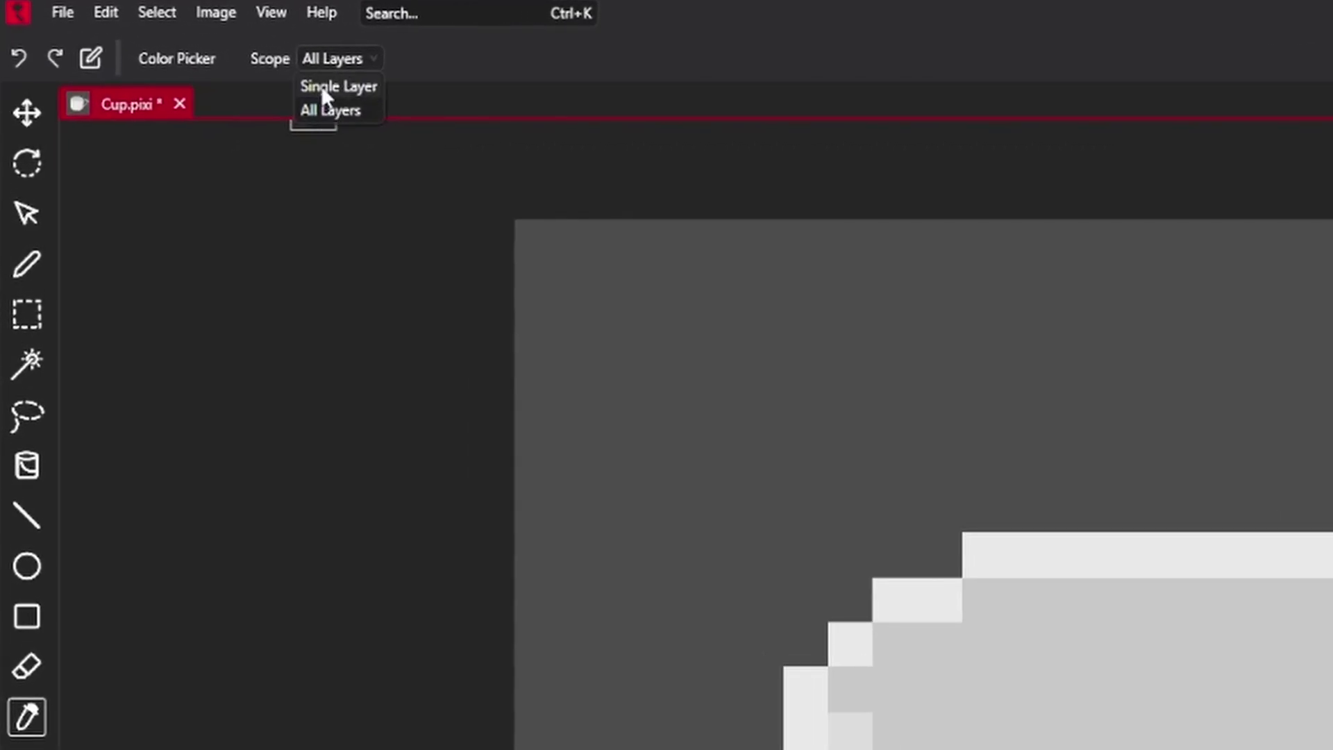
click(327, 56)
Hide the canvas temporarily and sample the logo's dark grey, then the red, from the PixiEditor reference image.
key(h)
mouse_move(881, 365)
mouse_down()
mouse_move(879, 311)
mouse_move(880, 345)
mouse_up()
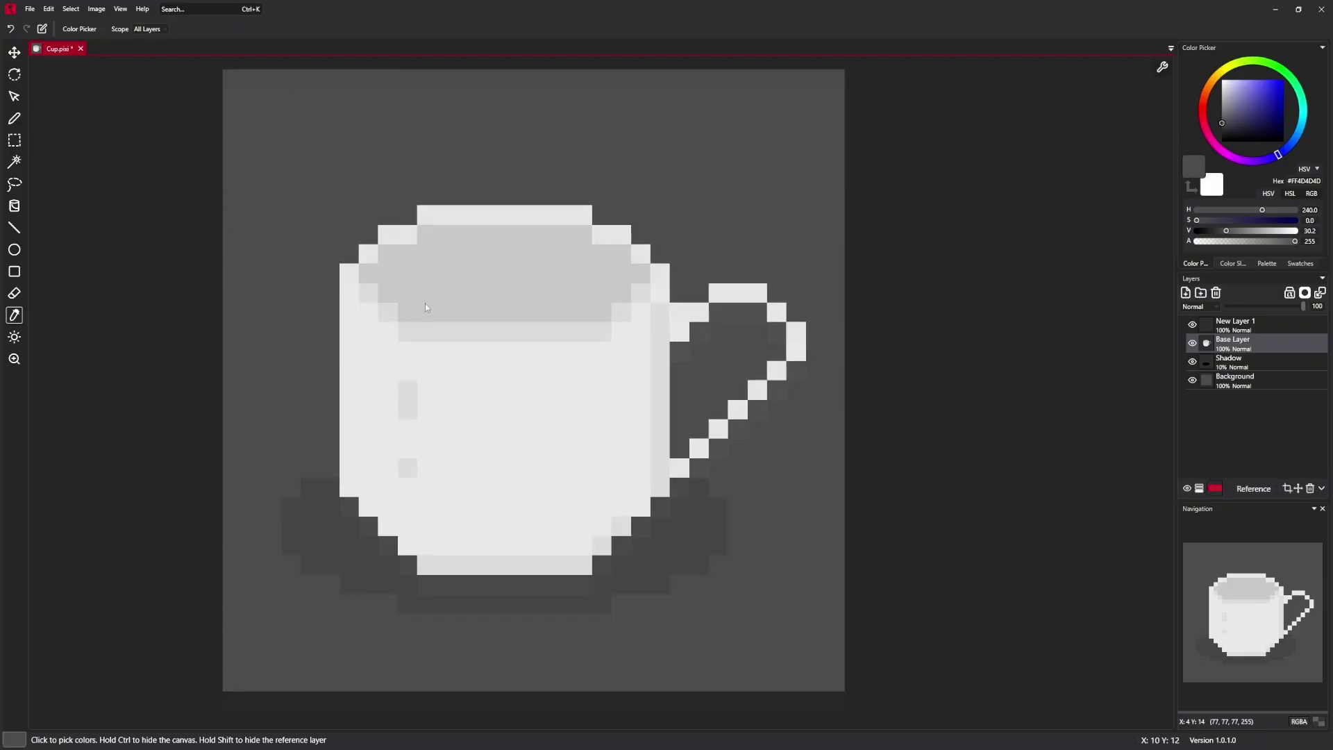
key(ctrl)
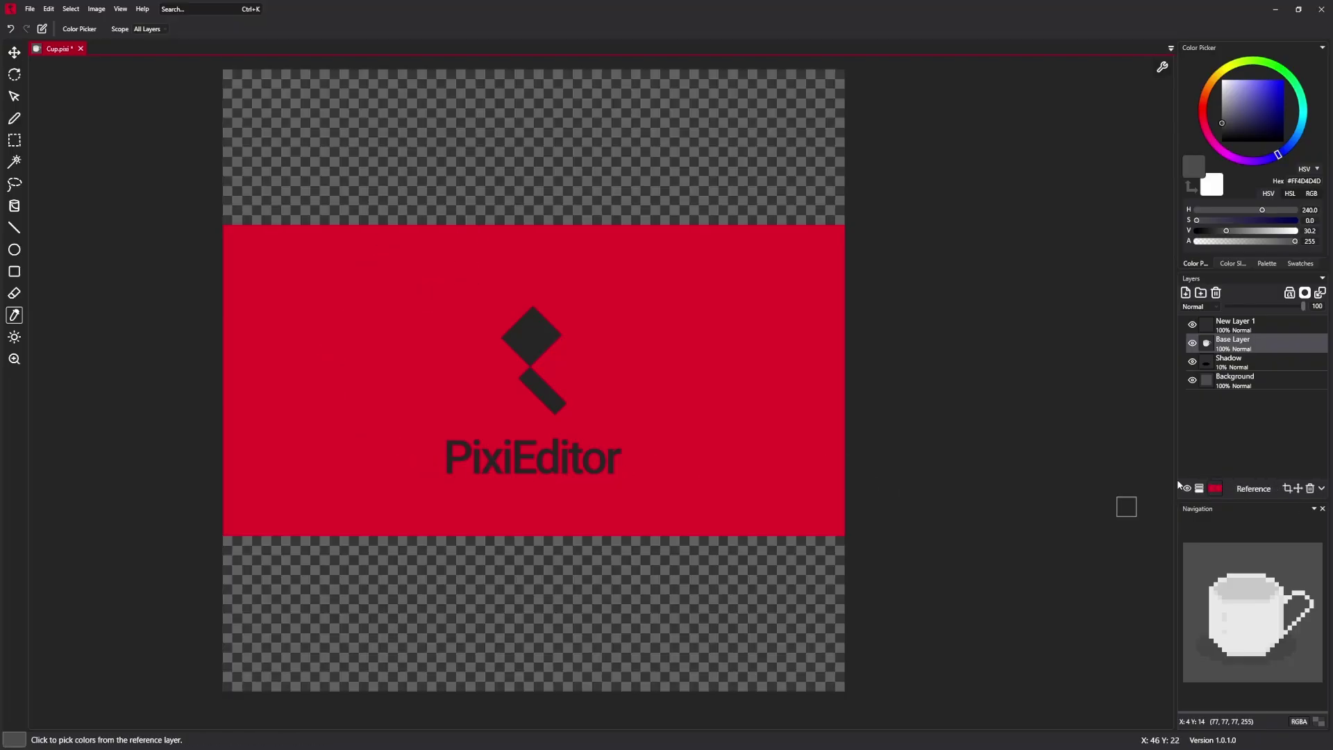
click(620, 354)
click(538, 372)
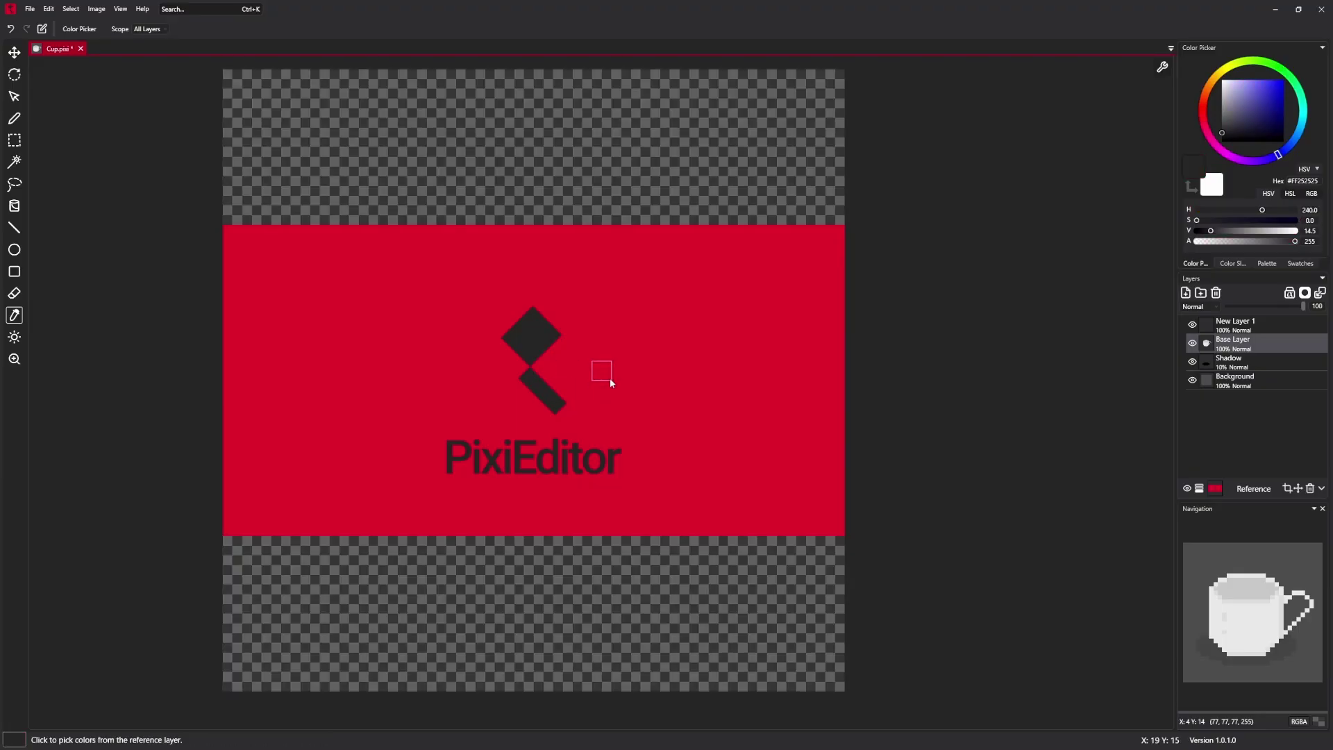
ctrl+click(601, 375)
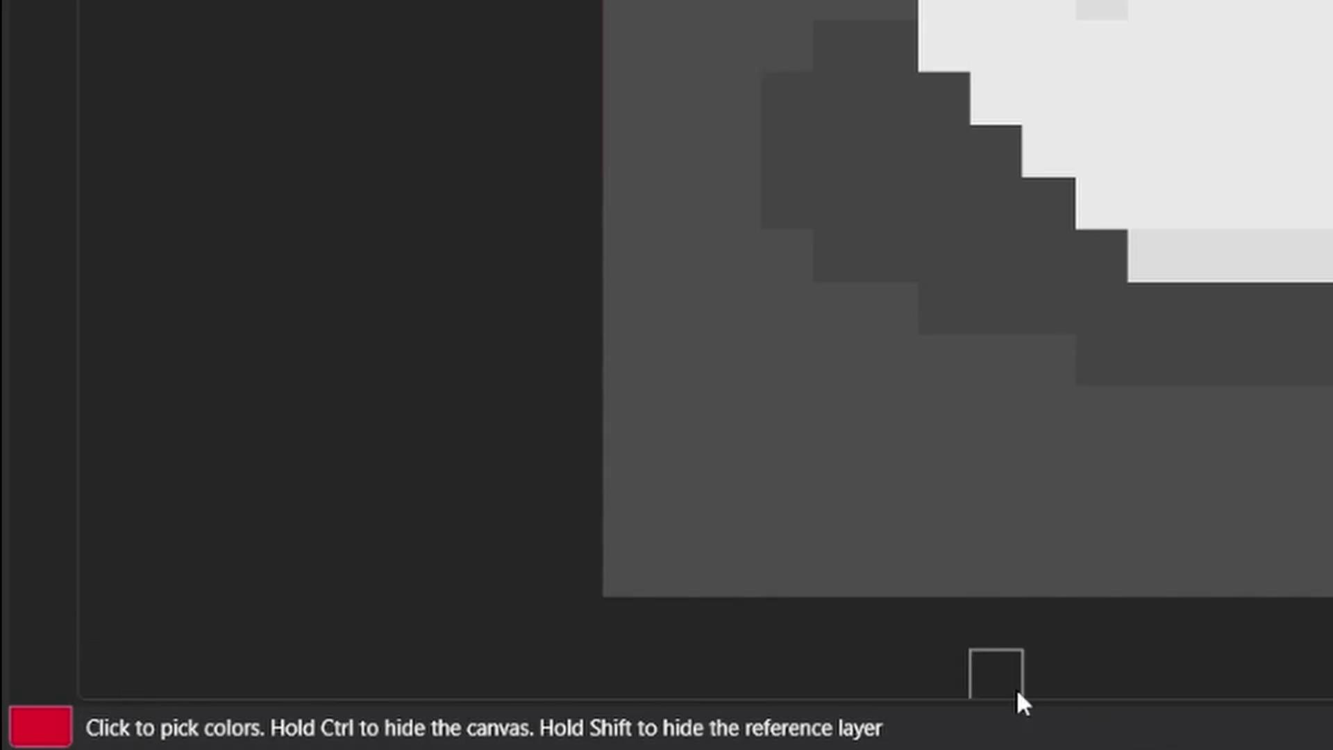
key(b)
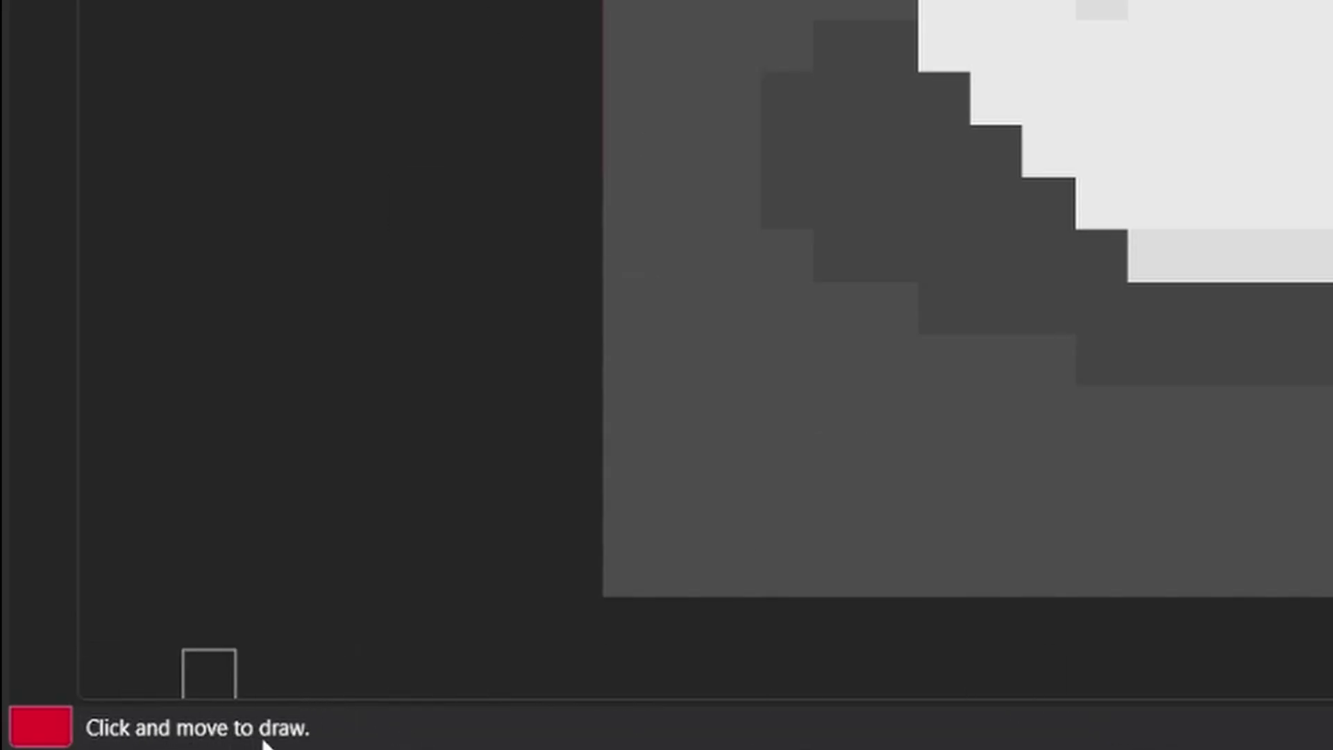
key(l)
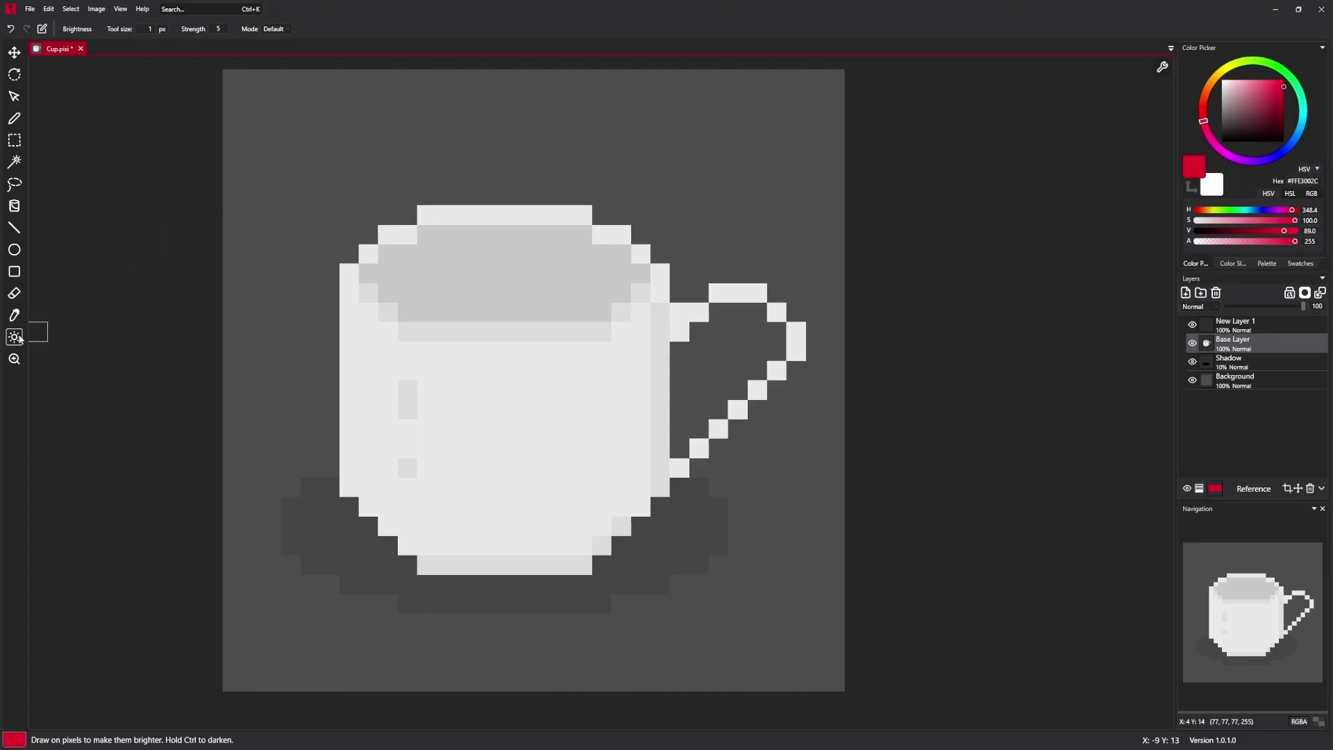
Brighten one pixel above the mug to white on the Background layer with the Brightness tool at strength 5.
scroll(394, 150, up, 2)
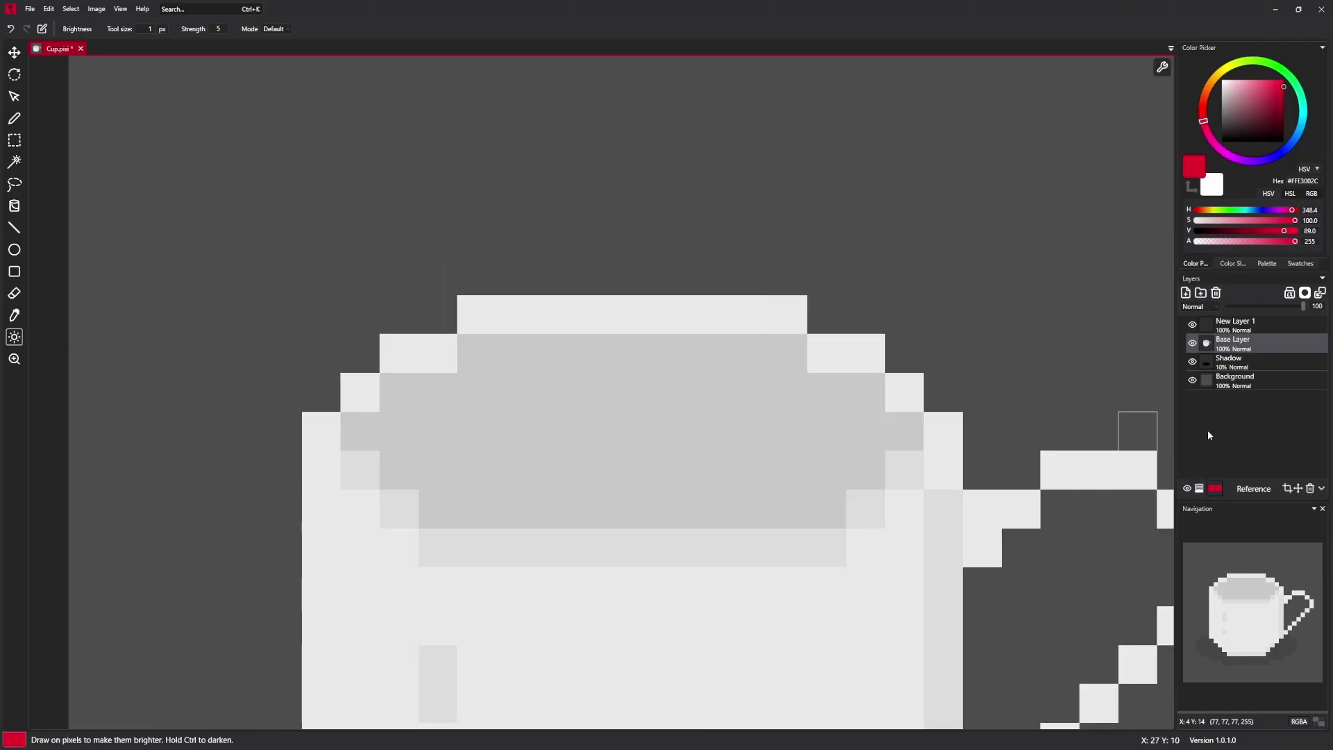
click(1240, 386)
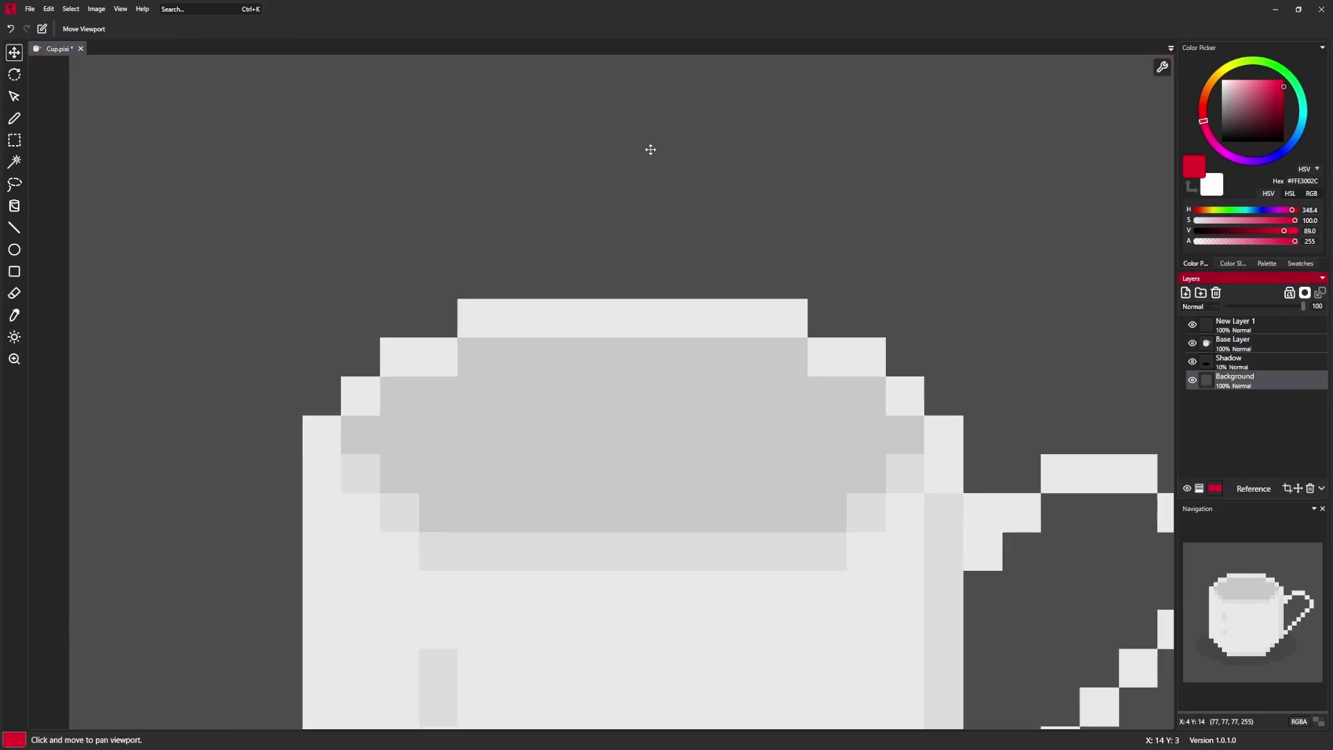
drag(649, 146, 634, 327)
click(437, 362)
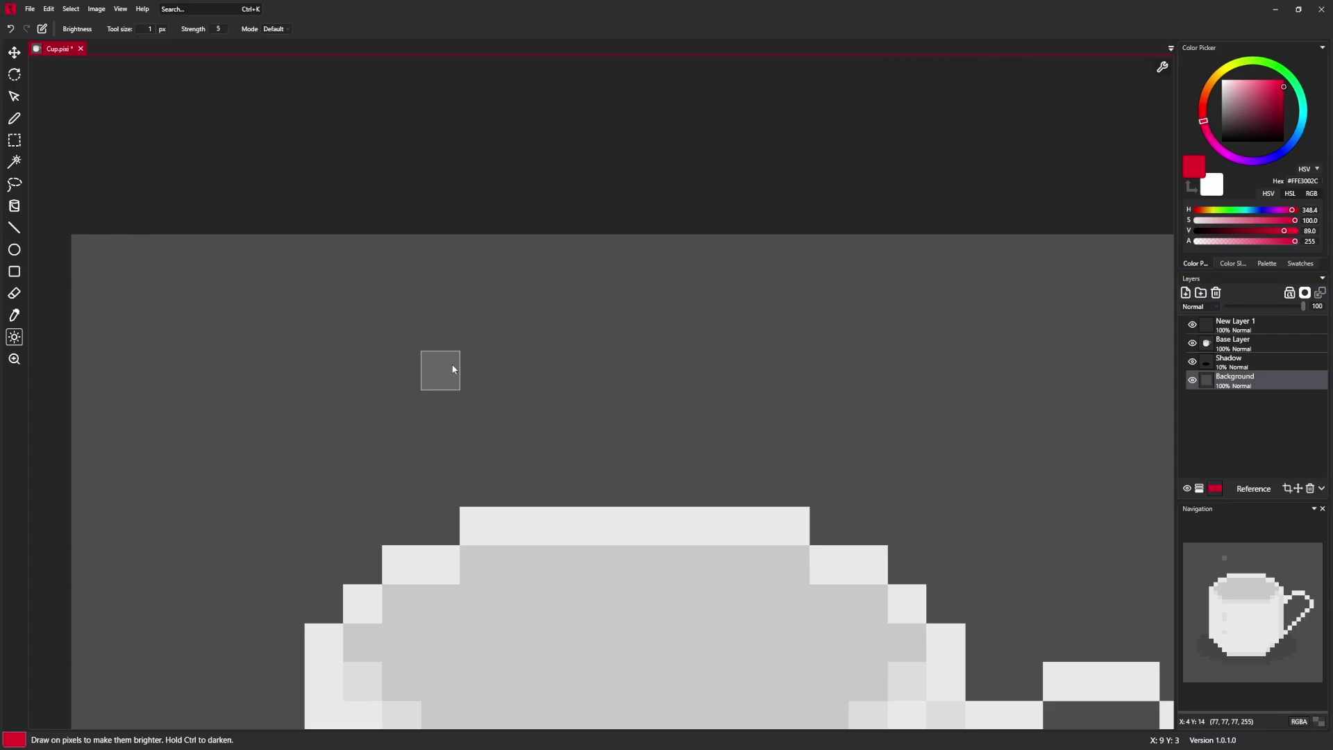
click(454, 368)
click(454, 368)
click(454, 369)
click(454, 369)
click(452, 369)
click(452, 368)
click(452, 369)
click(451, 369)
Darken a pixel to the right of the white one to black with the Brightness tool's darkening mode.
key(ctrl)
drag(618, 413, 529, 406)
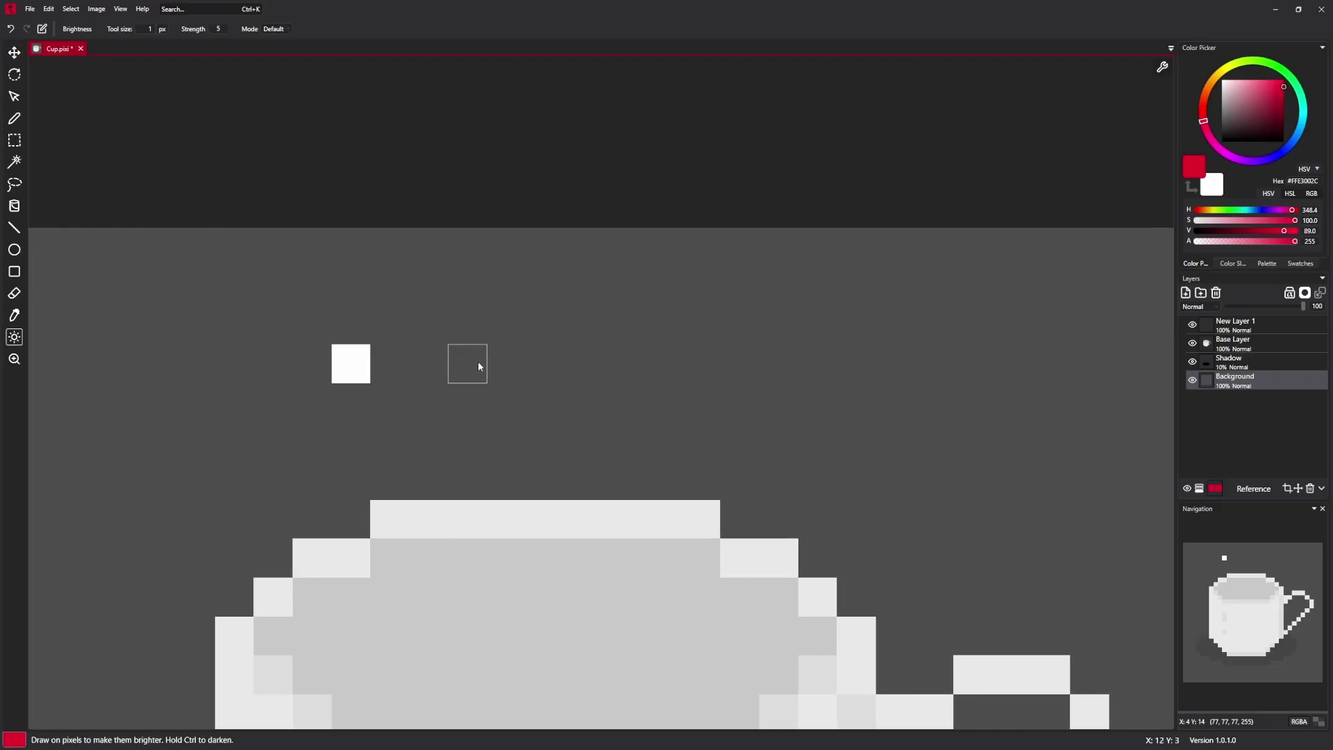
key(ctrl)
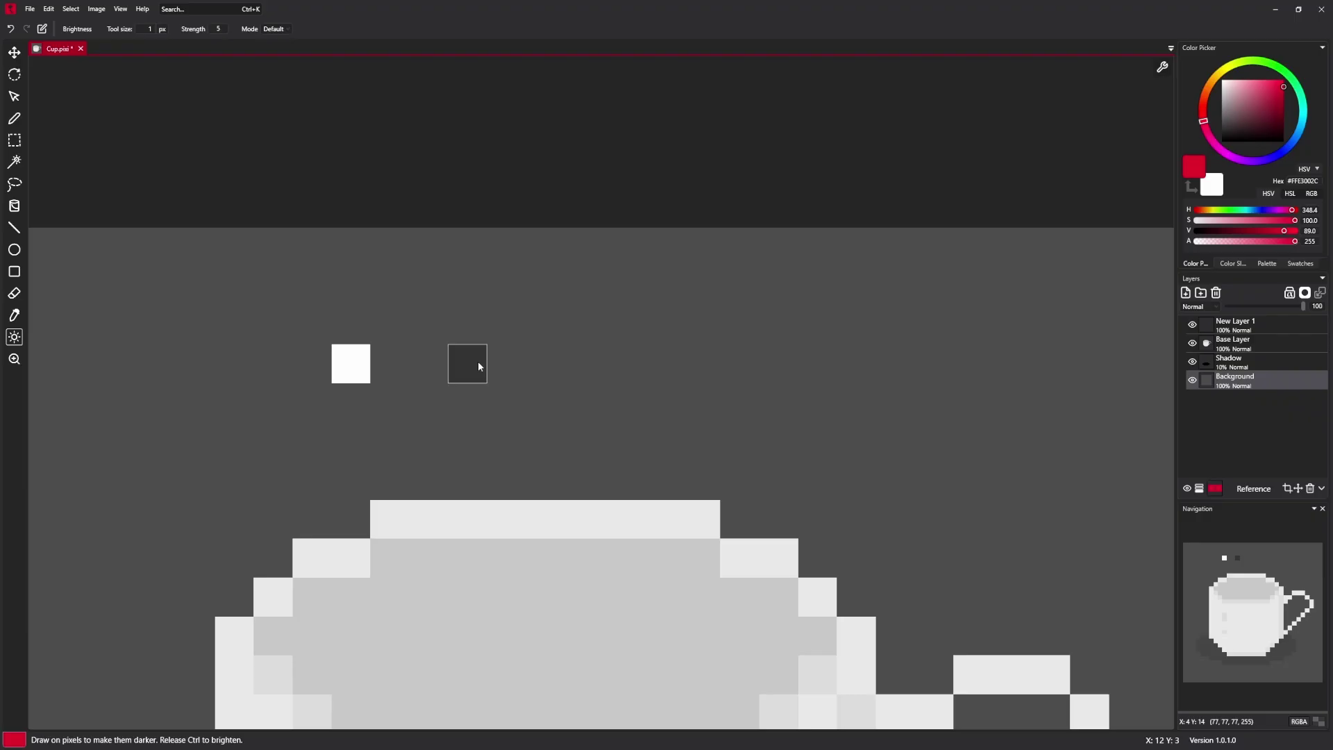
ctrl+click(479, 367)
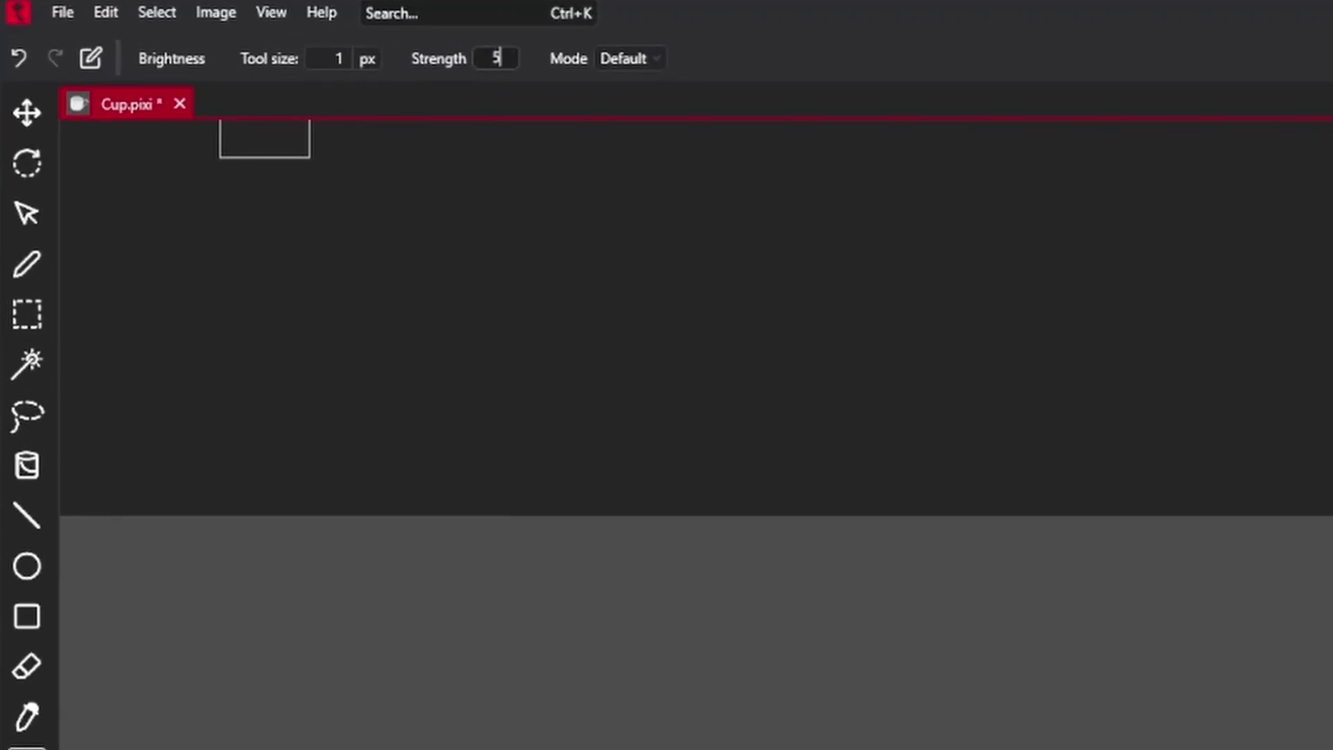
Set the Brightness strength to 1 and slightly brighten a pixel to the right of the black one.
key(BackSpace)
text(1)
click(1188, 657)
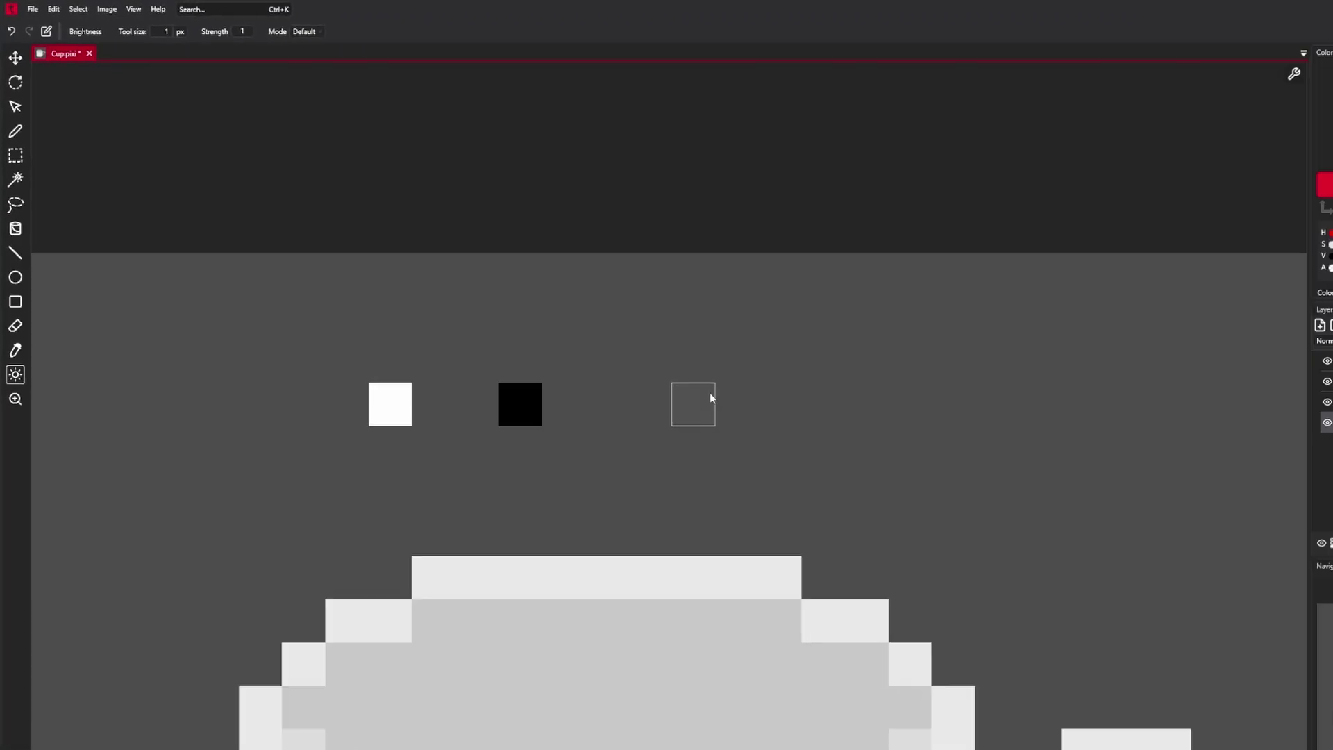
drag(1244, 643, 980, 609)
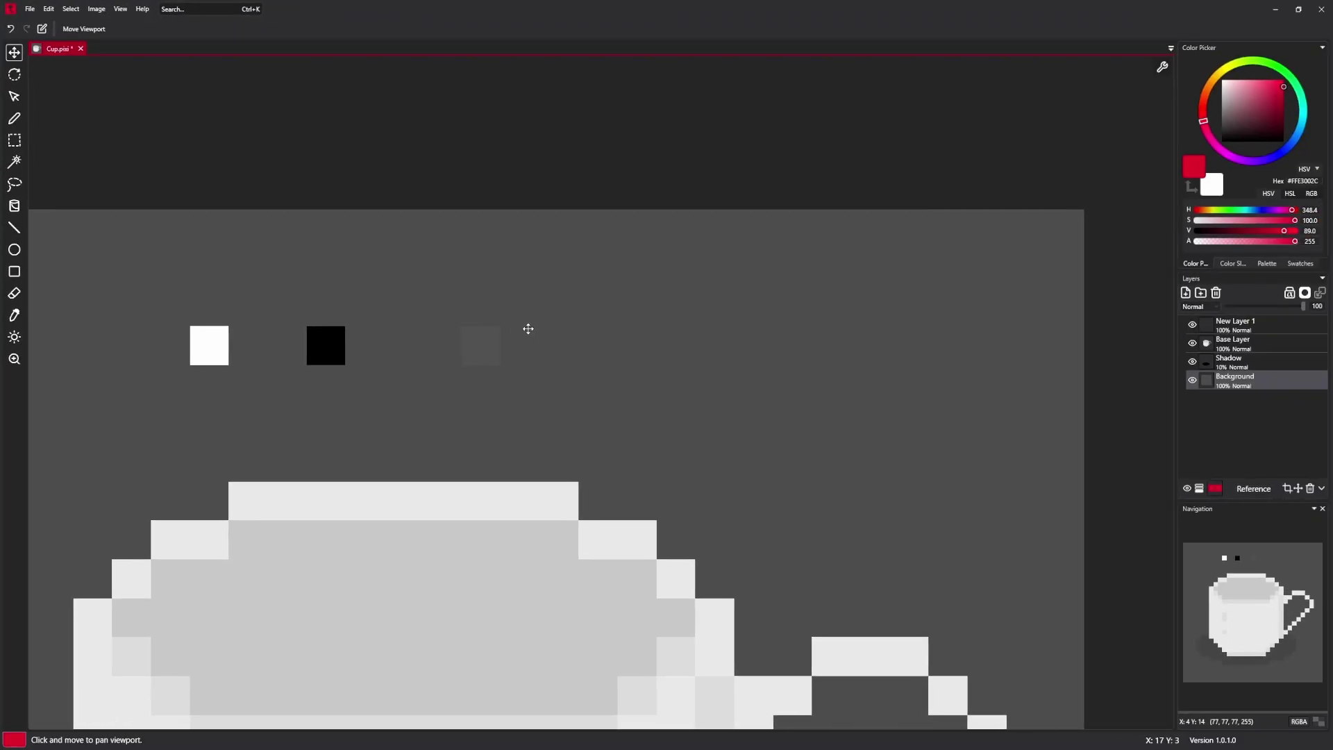
key(u)
scroll(504, 323, up, 2)
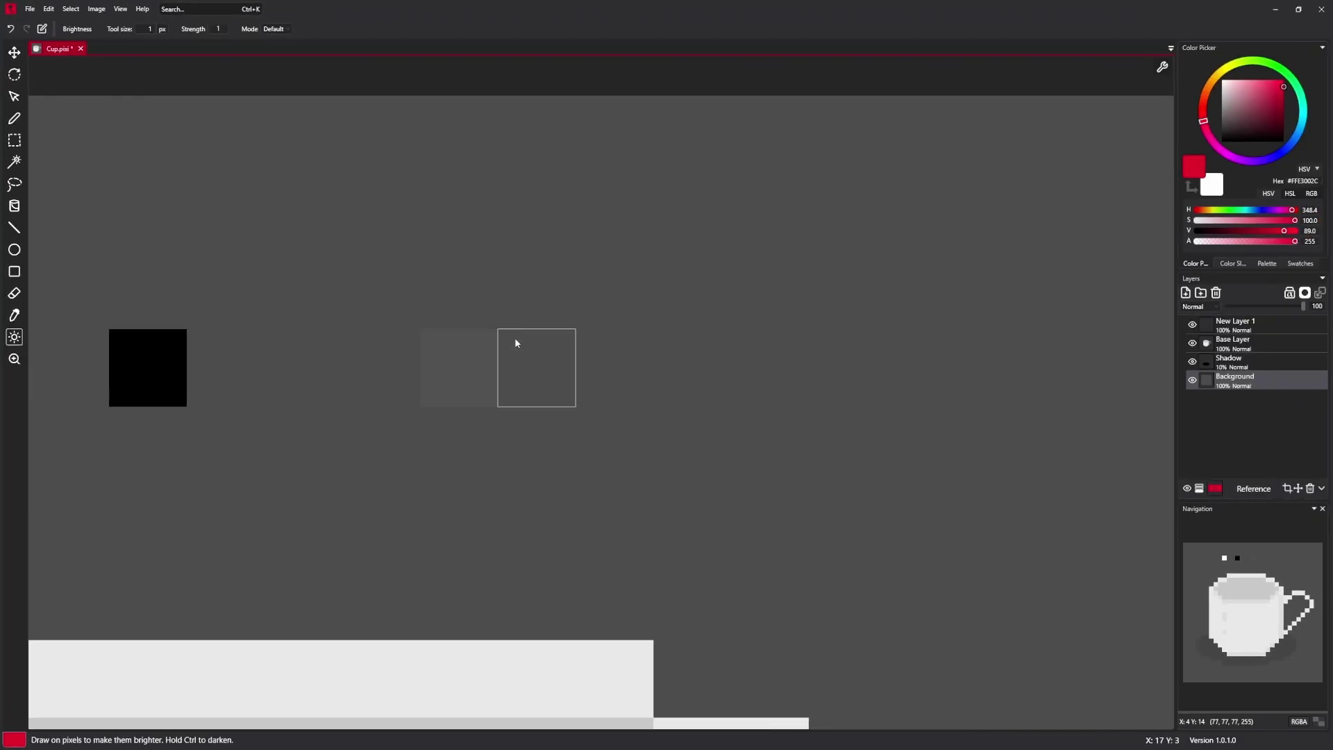
click(475, 355)
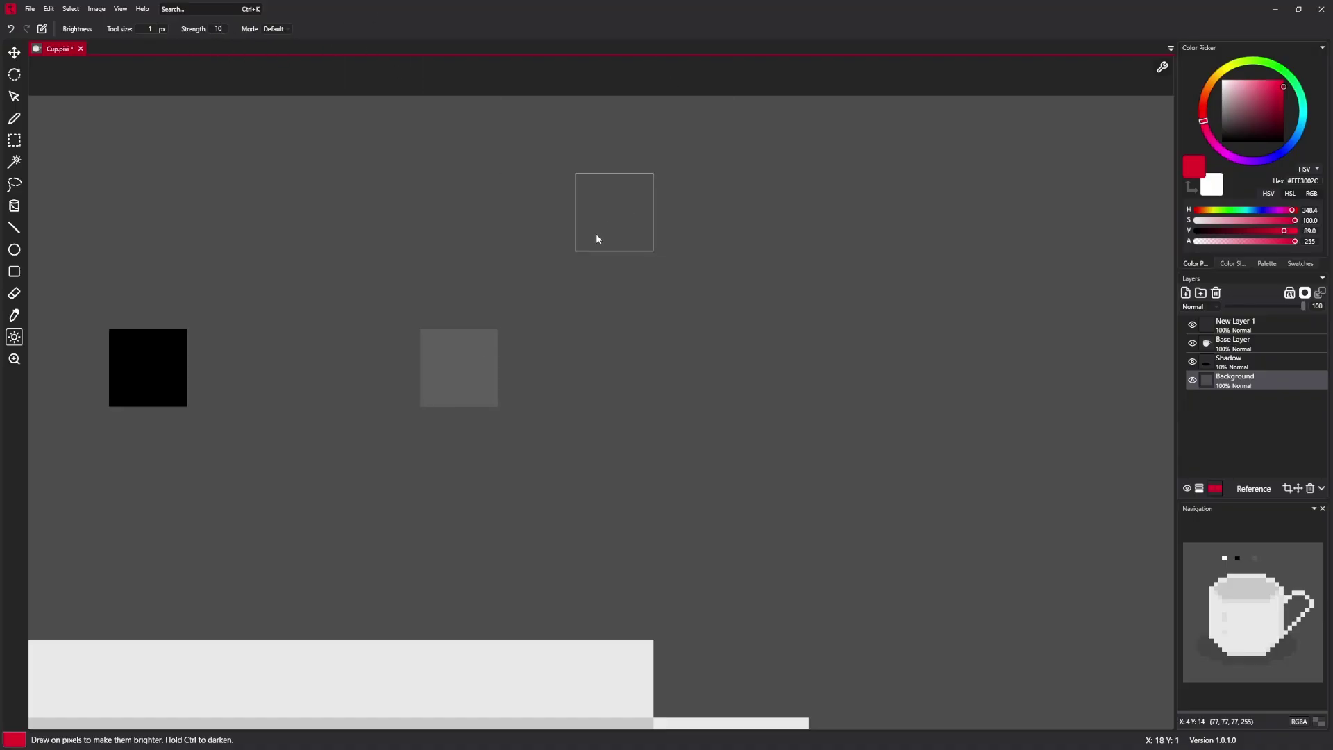
Brighten a pixel up and to the right of the previous one to near-white at Brightness strength 10.
click(595, 232)
click(636, 219)
click(633, 221)
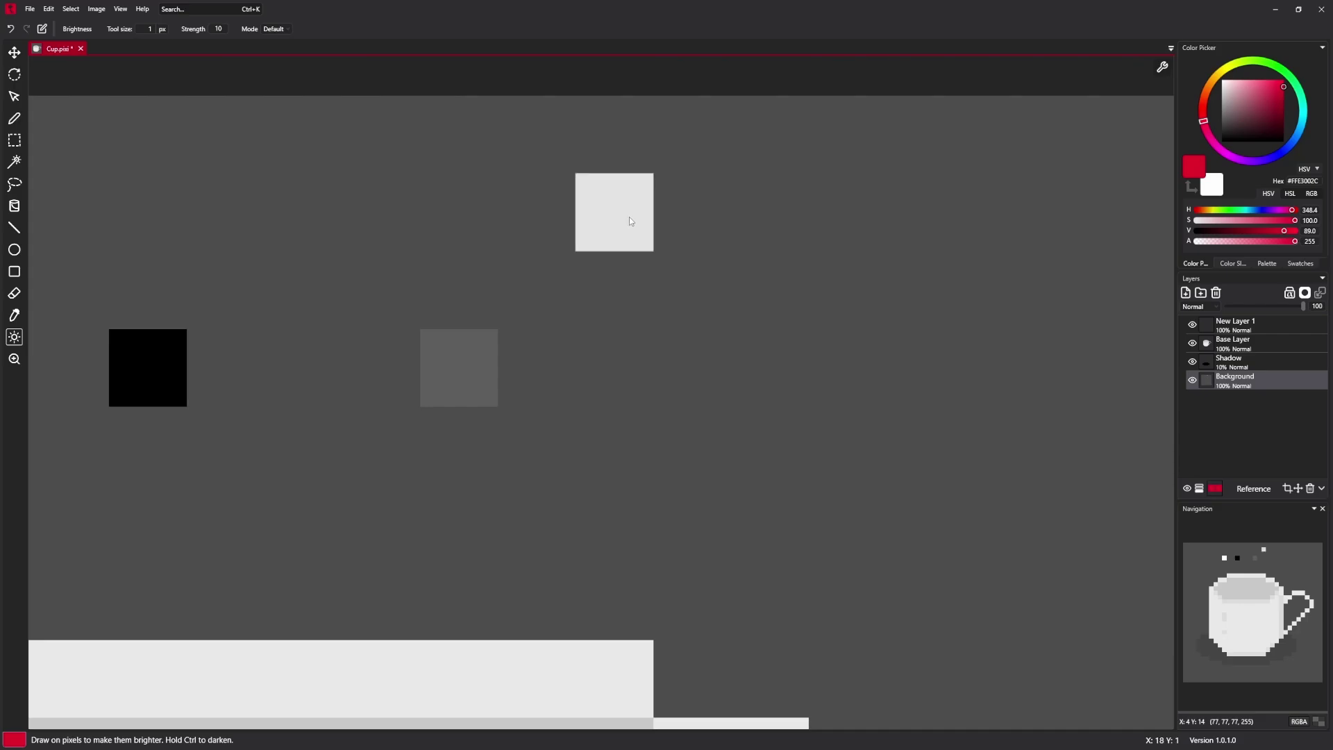
Zoom in on the background area above the mug with the Zoom tool.
drag(645, 221, 475, 181)
scroll(236, 211, down, 1)
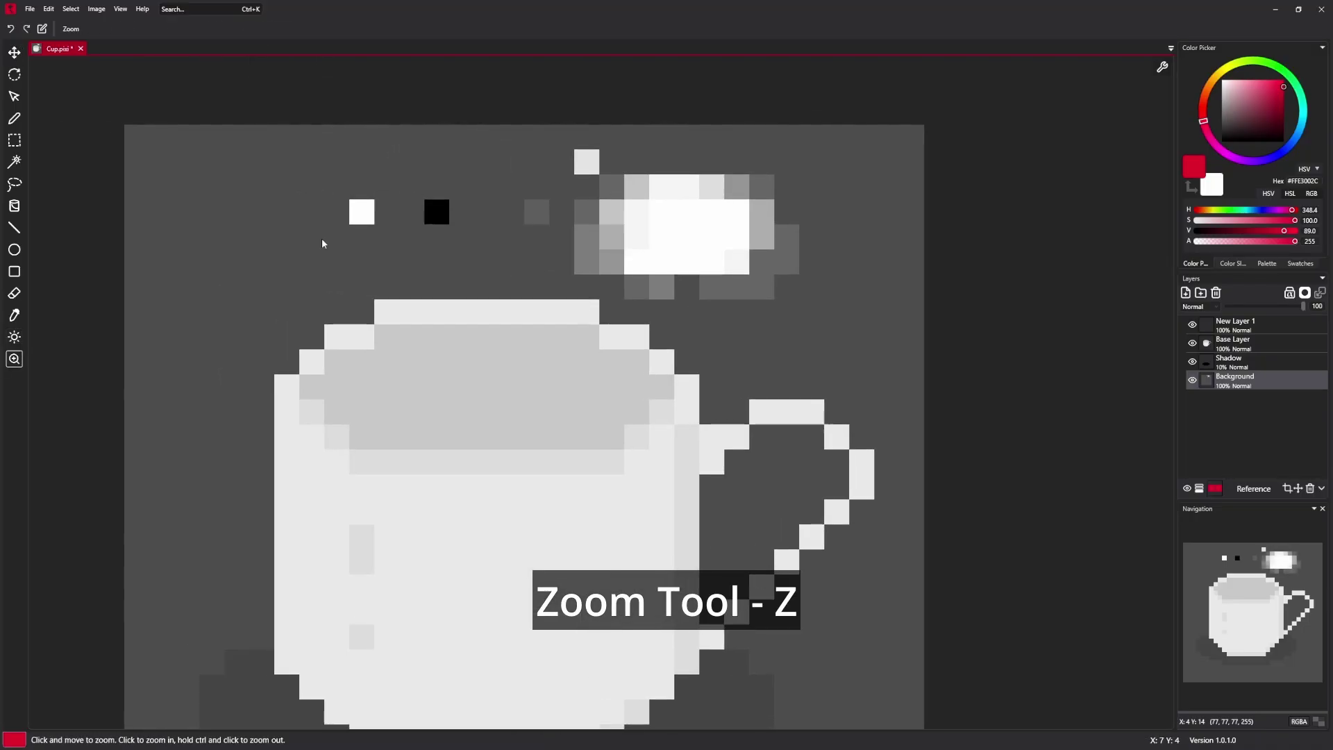
ctrl+click(322, 239)
drag(526, 368, 514, 319)
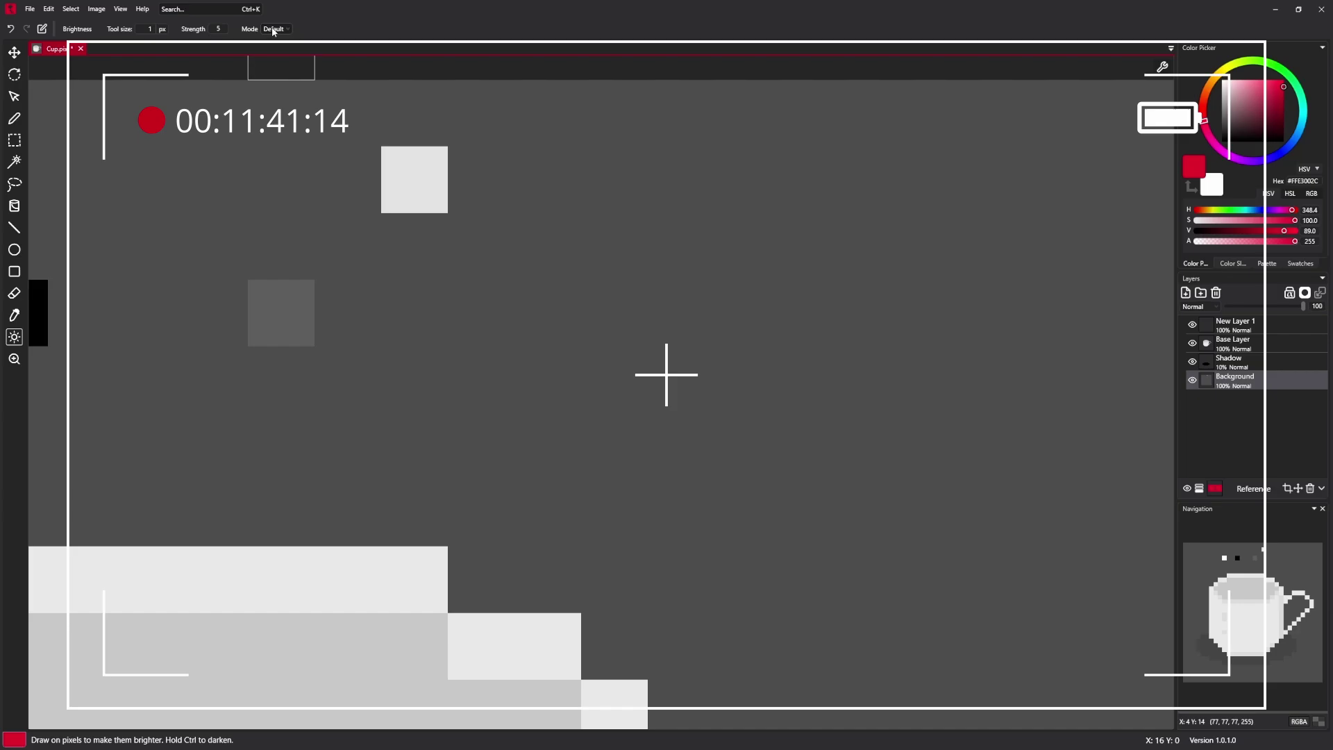
Set the Brightness mode to Repeat and brush a patch above the mug's handle at strength 5.
click(275, 28)
click(274, 52)
scroll(424, 223, down, 1)
scroll(449, 286, down, 1)
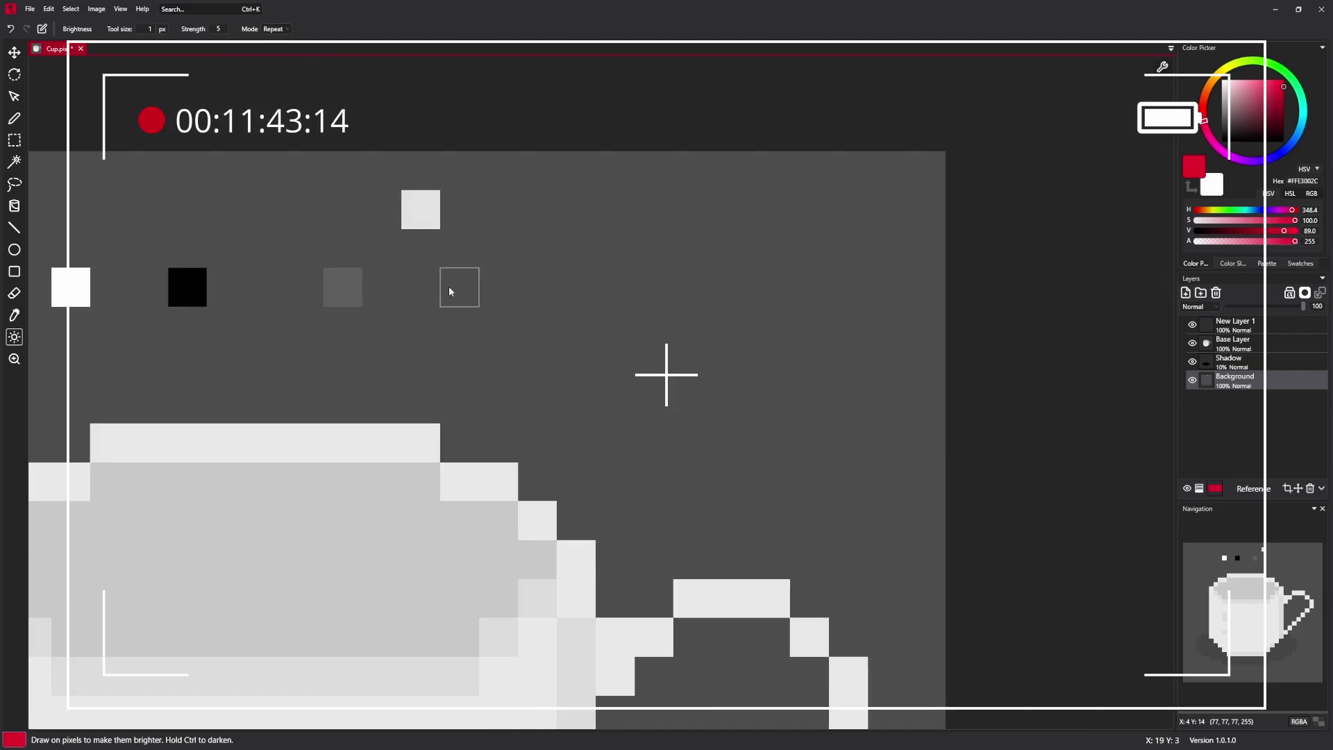
mouse_move(449, 286)
mouse_down()
mouse_move(422, 335)
mouse_move(604, 255)
mouse_move(595, 268)
mouse_move(622, 237)
mouse_move(596, 256)
mouse_move(646, 249)
mouse_move(704, 307)
mouse_move(654, 354)
mouse_move(598, 376)
mouse_move(508, 353)
mouse_move(497, 299)
mouse_move(627, 300)
mouse_move(536, 354)
mouse_move(536, 310)
mouse_move(598, 296)
mouse_move(603, 334)
mouse_move(576, 349)
mouse_move(543, 301)
mouse_move(602, 303)
mouse_move(547, 350)
mouse_move(528, 318)
mouse_move(609, 361)
mouse_move(589, 321)
mouse_up()
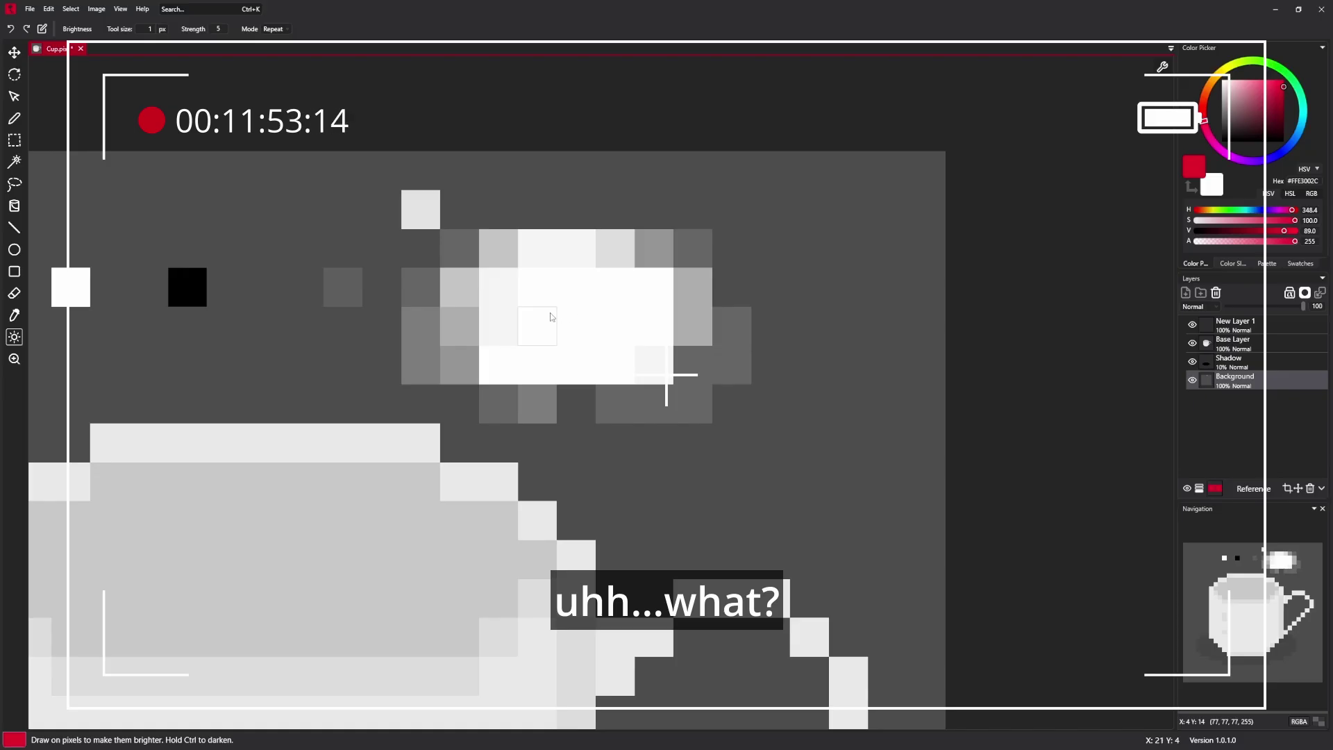
Set the Brightness mode back to Default and brush several strokes over a patch in the background's upper-left corner.
click(274, 30)
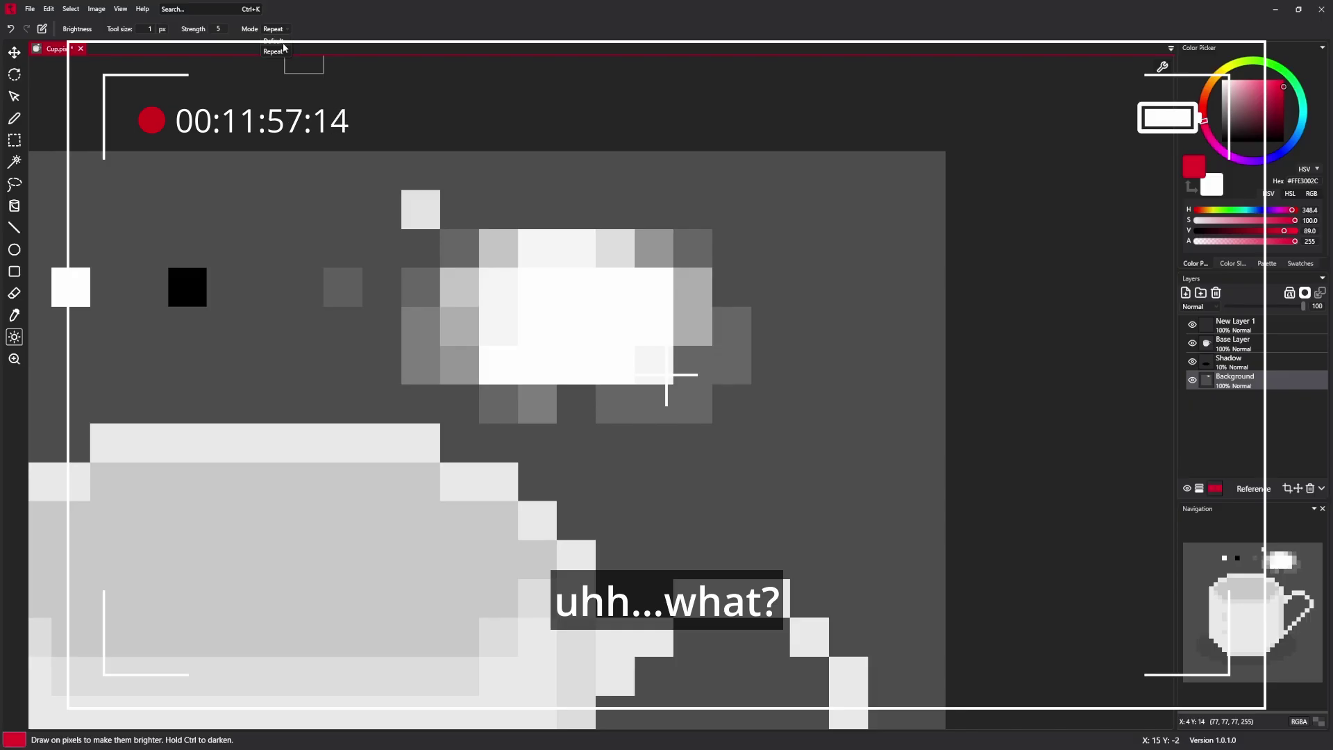
click(281, 42)
drag(438, 236, 684, 261)
scroll(684, 261, down, 1)
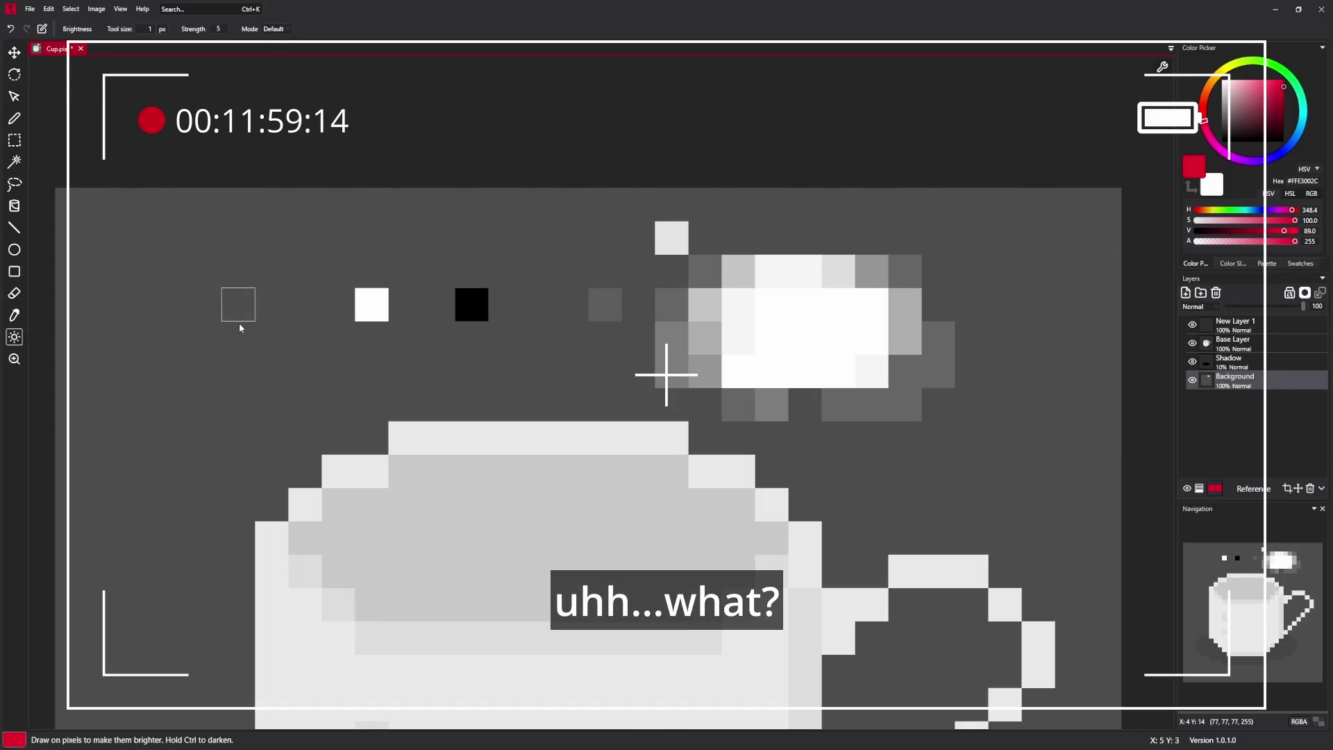
mouse_move(159, 292)
mouse_down()
mouse_move(200, 410)
mouse_move(195, 382)
mouse_move(238, 342)
mouse_move(302, 361)
mouse_up()
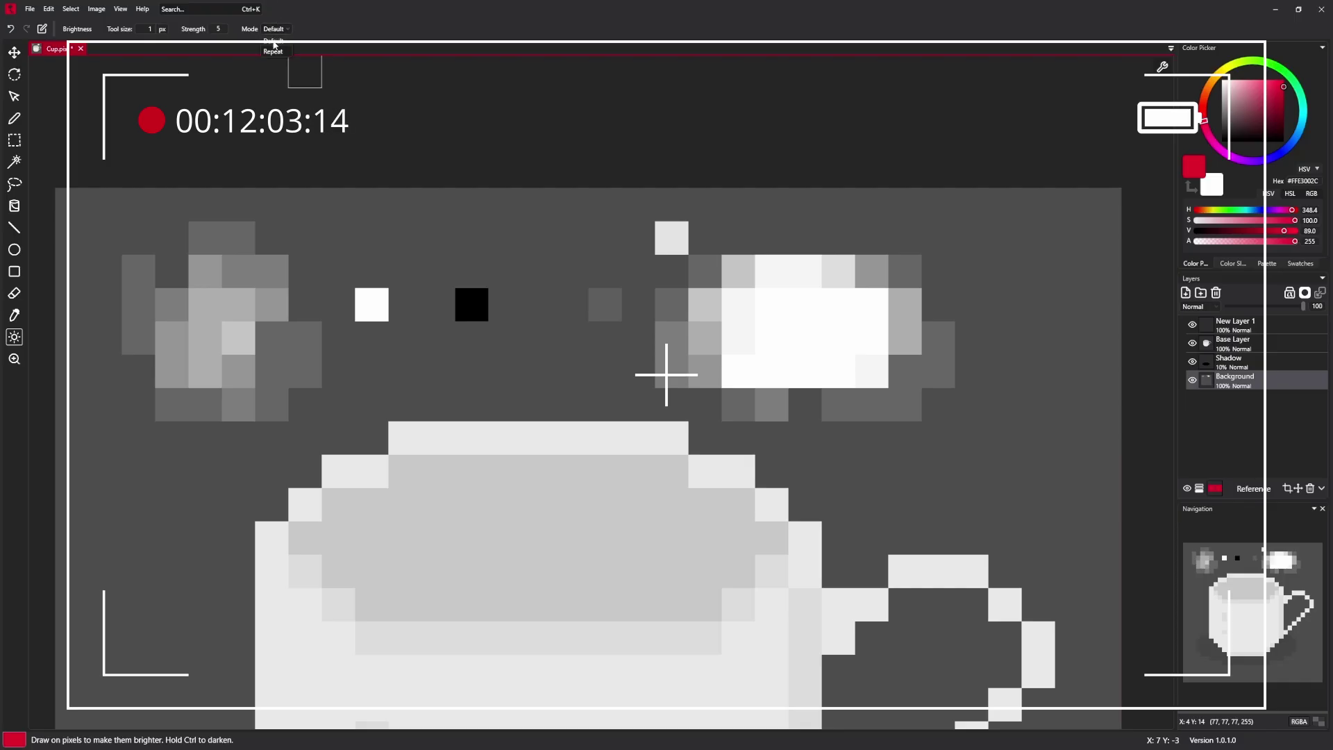
mouse_move(205, 338)
mouse_down()
mouse_move(305, 305)
mouse_move(238, 404)
mouse_up()
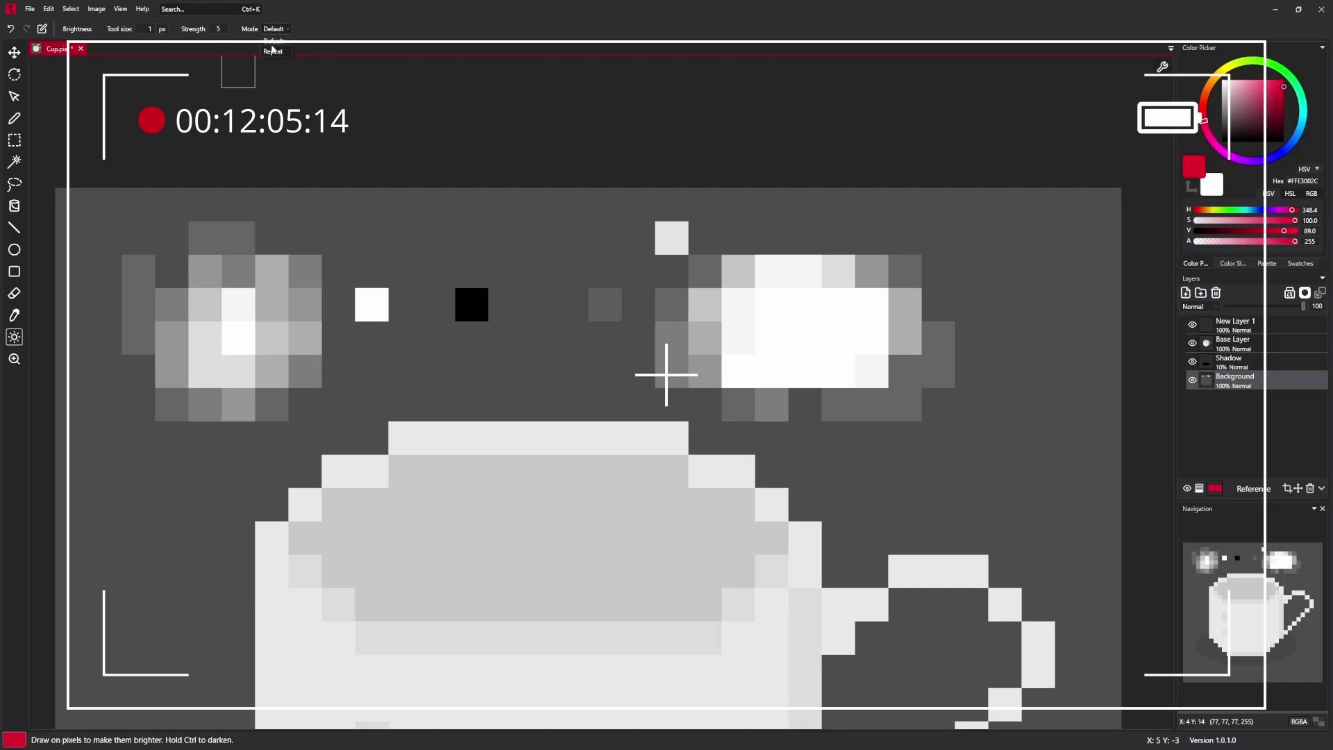
drag(166, 369, 222, 359)
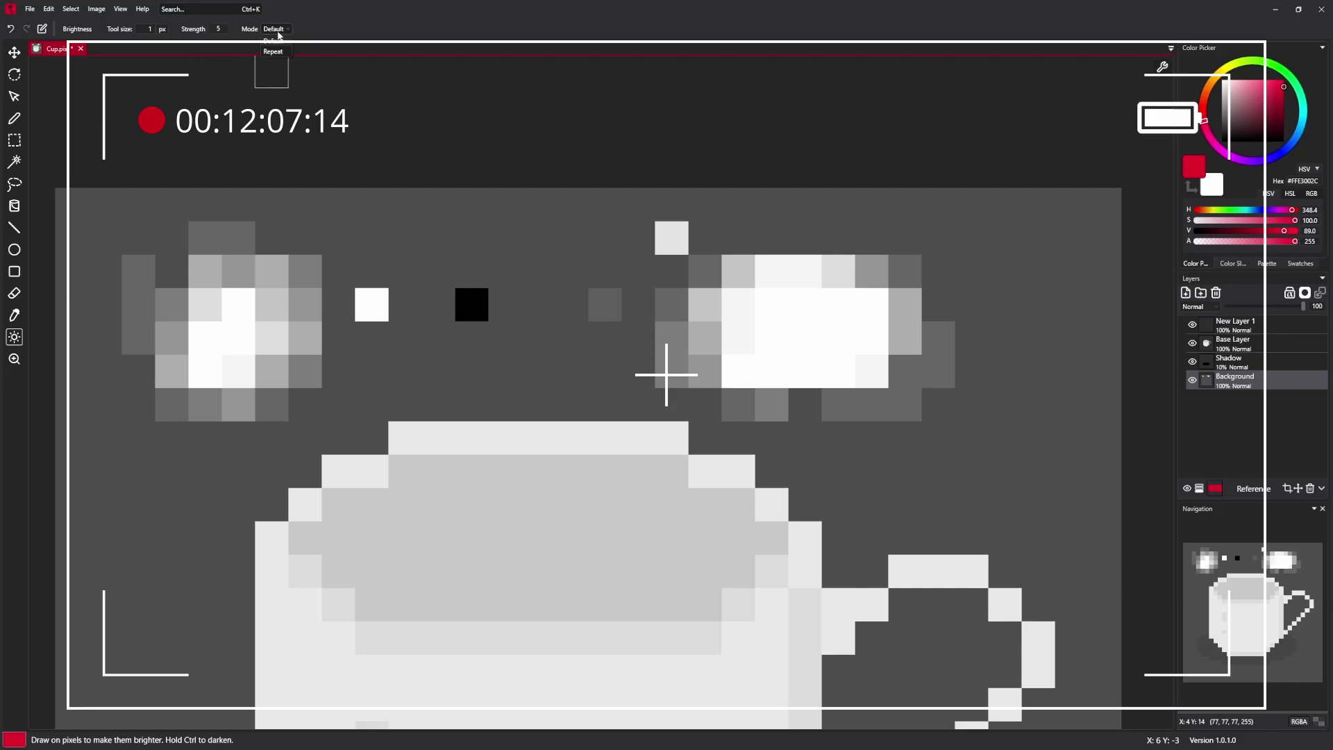
click(275, 29)
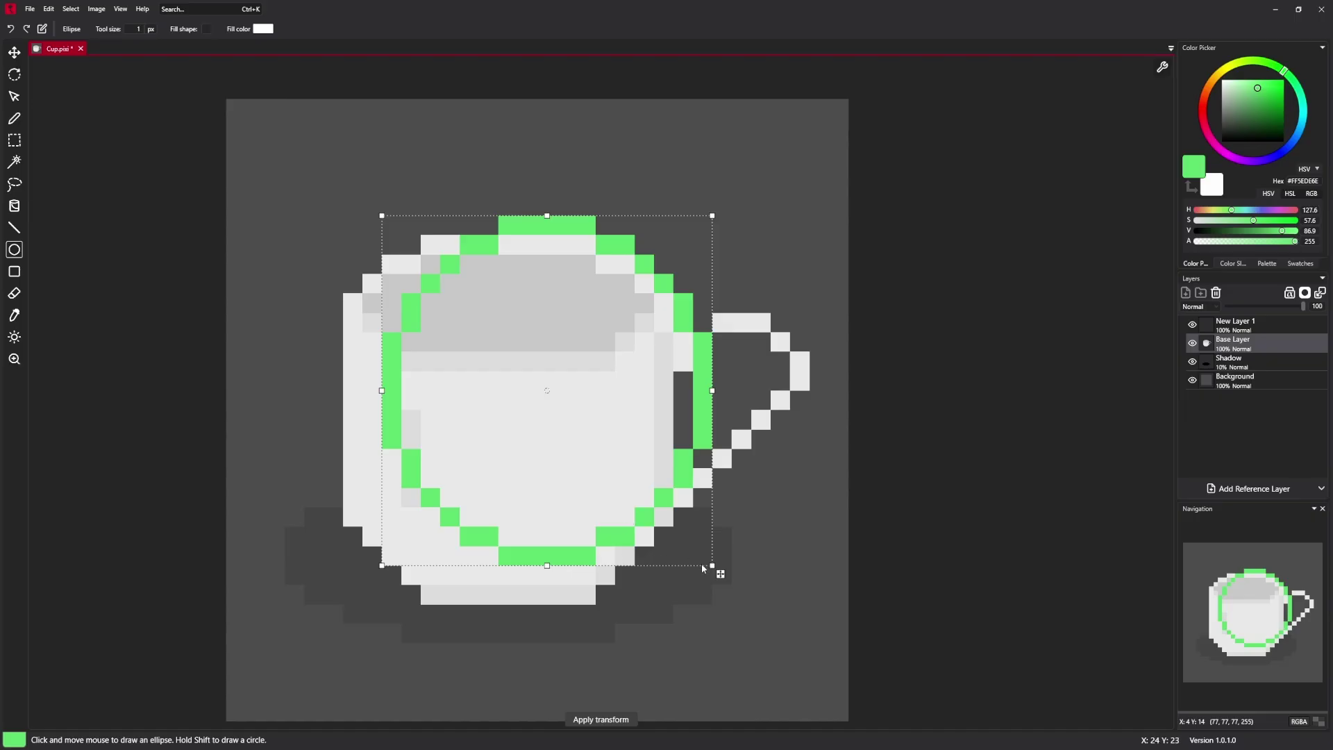
Resize the unfilled green ellipse with the 1 px outline over the mug's body.
drag(712, 566, 685, 565)
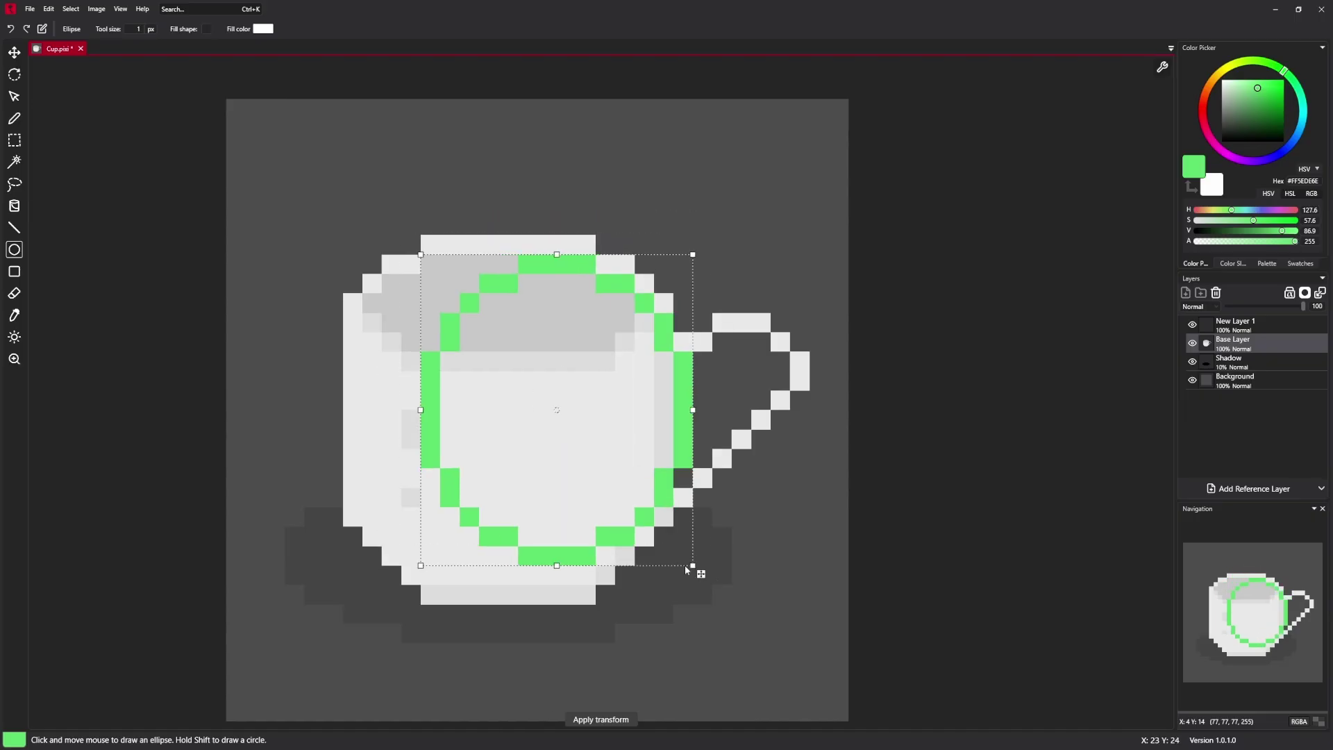